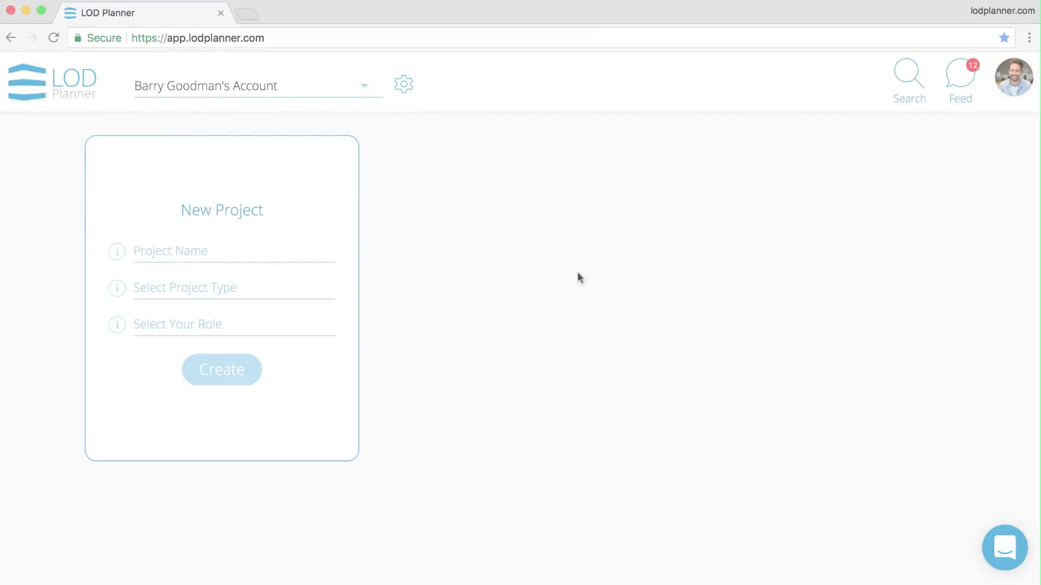
# - Save the profile details, then switch to the Example Account and back to the personal account
pyautogui.click(1012, 80)
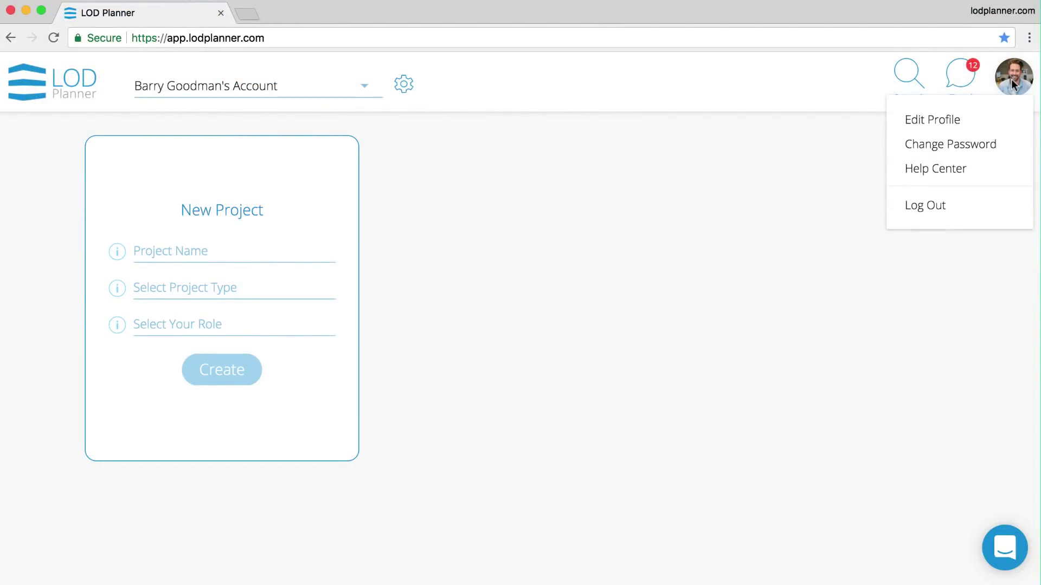
pyautogui.click(976, 119)
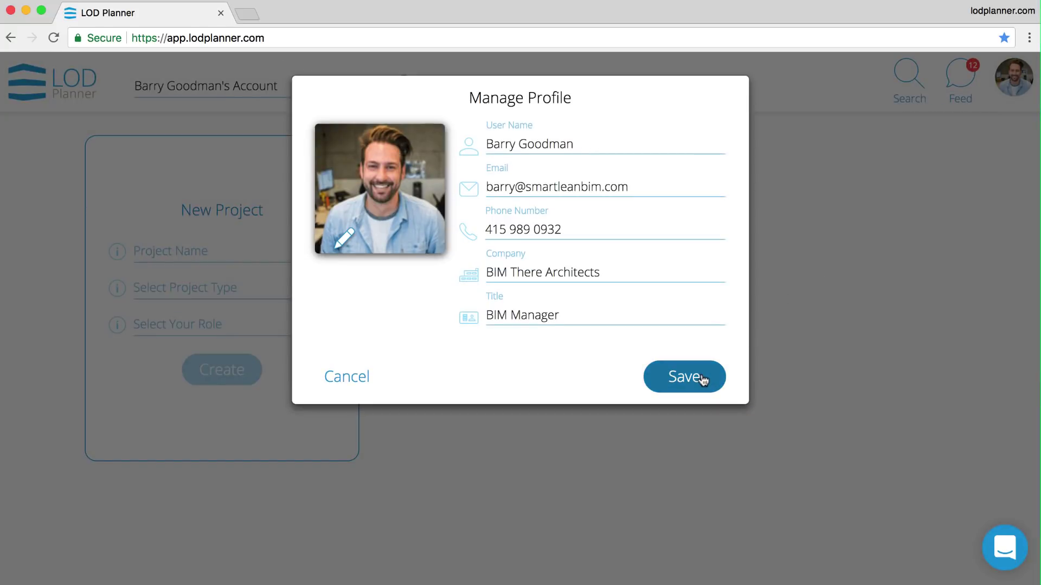
pyautogui.click(684, 377)
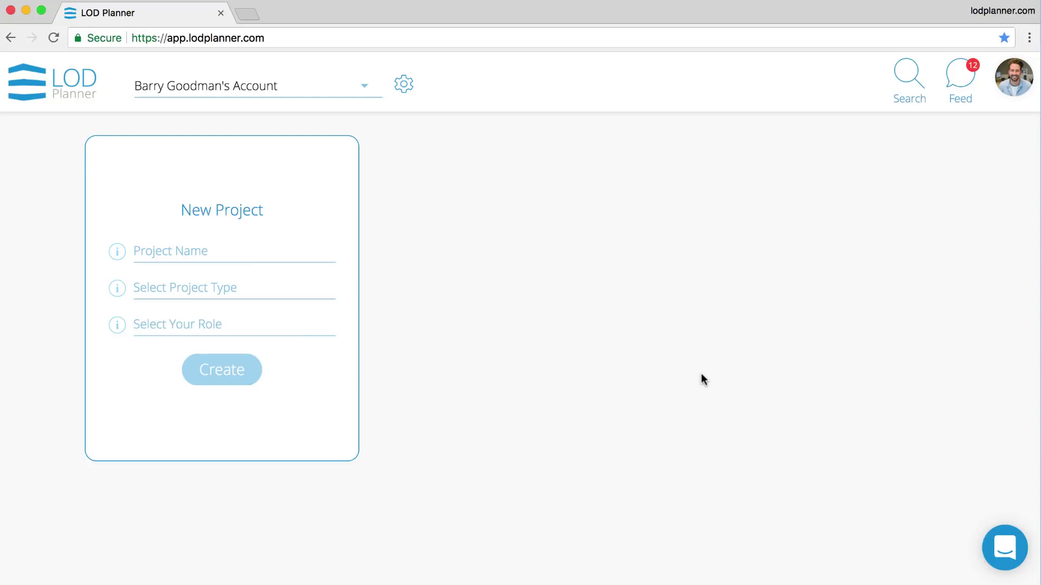
pyautogui.click(368, 94)
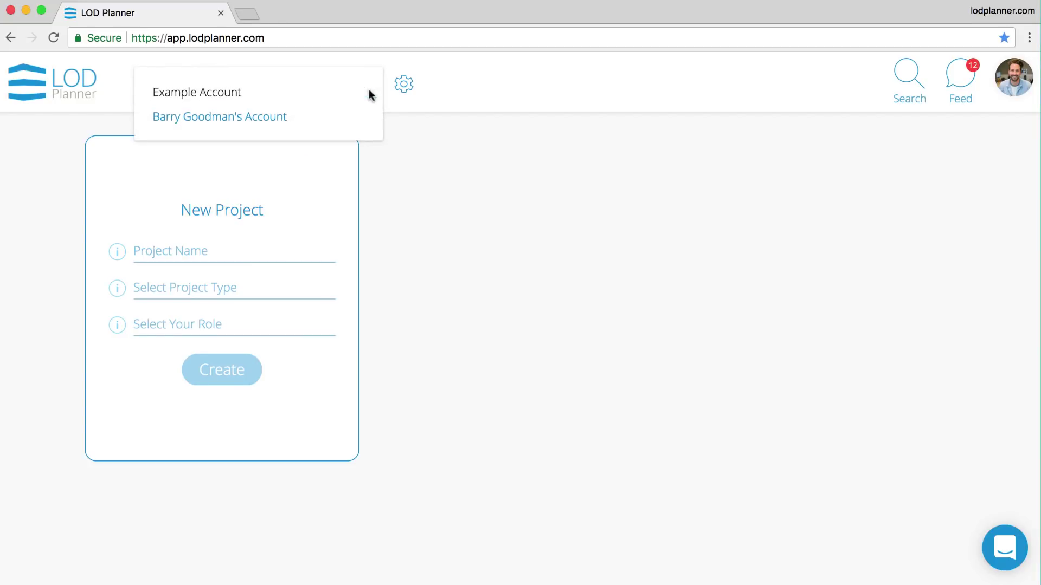
pyautogui.click(305, 100)
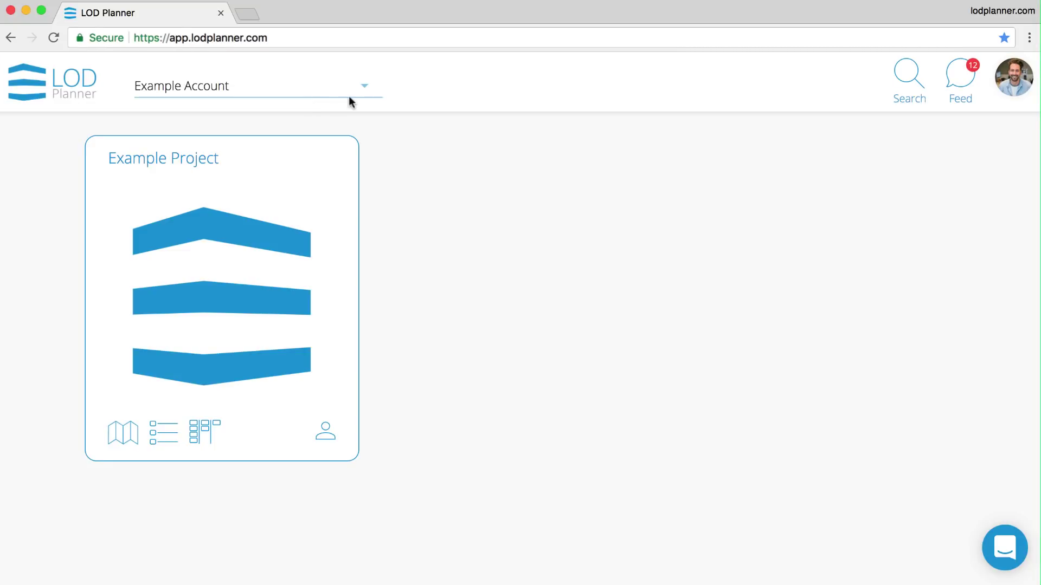
pyautogui.click(364, 93)
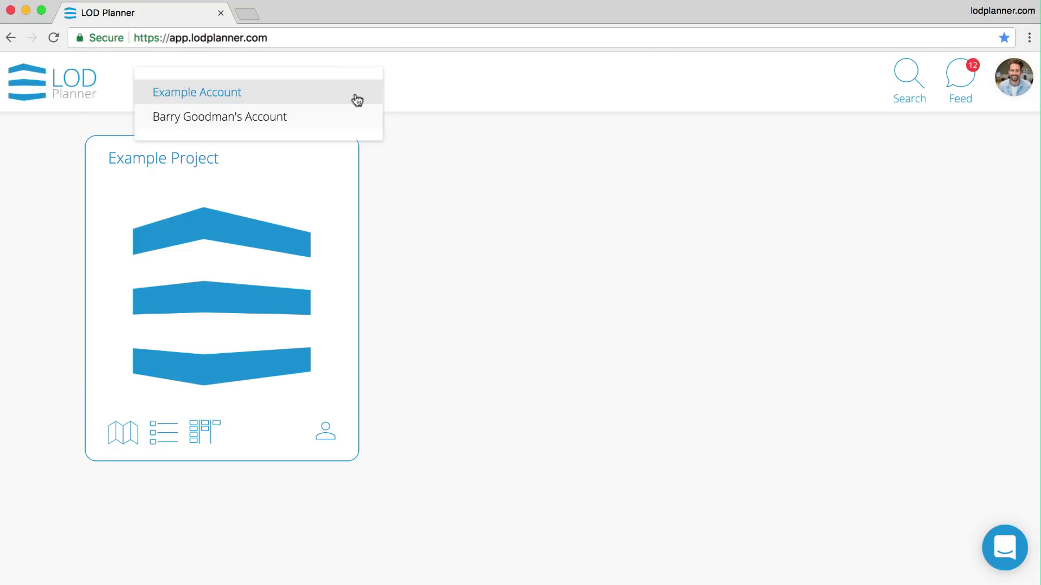
pyautogui.click(315, 116)
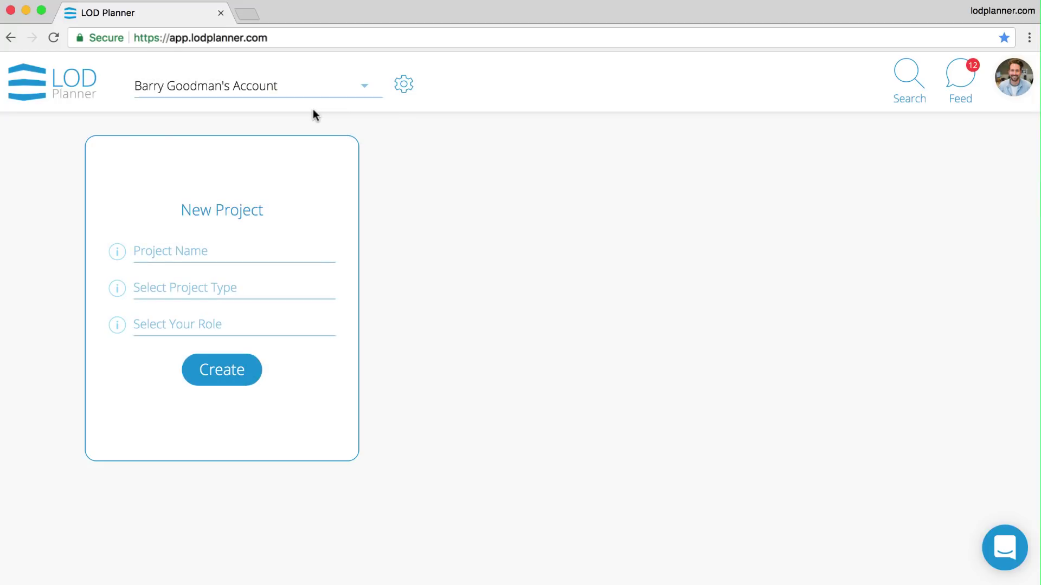
# - Create the Office project 'My First Project' with BIM Manager as your role
pyautogui.click(199, 247)
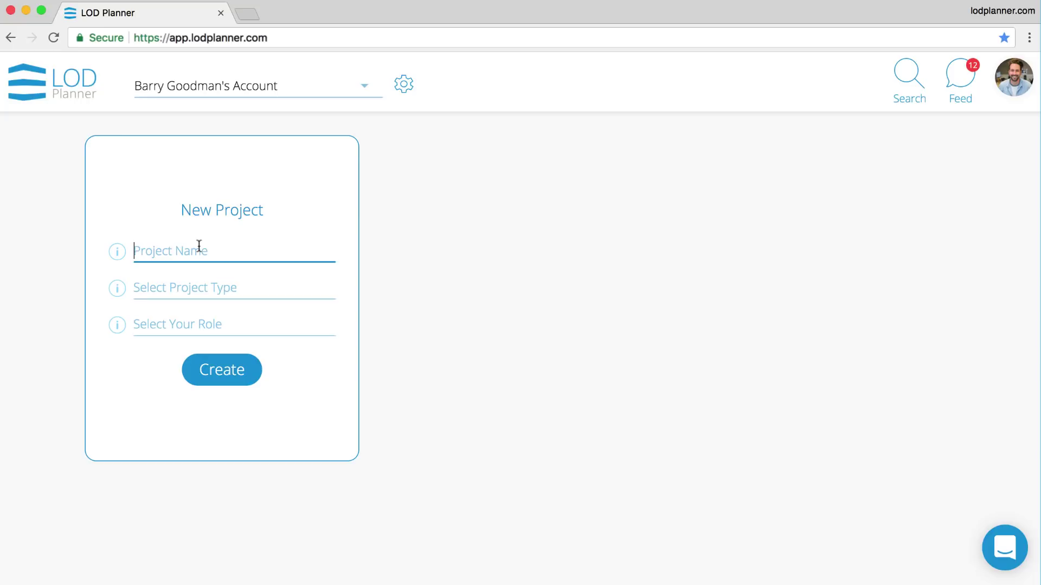
pyautogui.write('My fir')
pyautogui.press('Down')
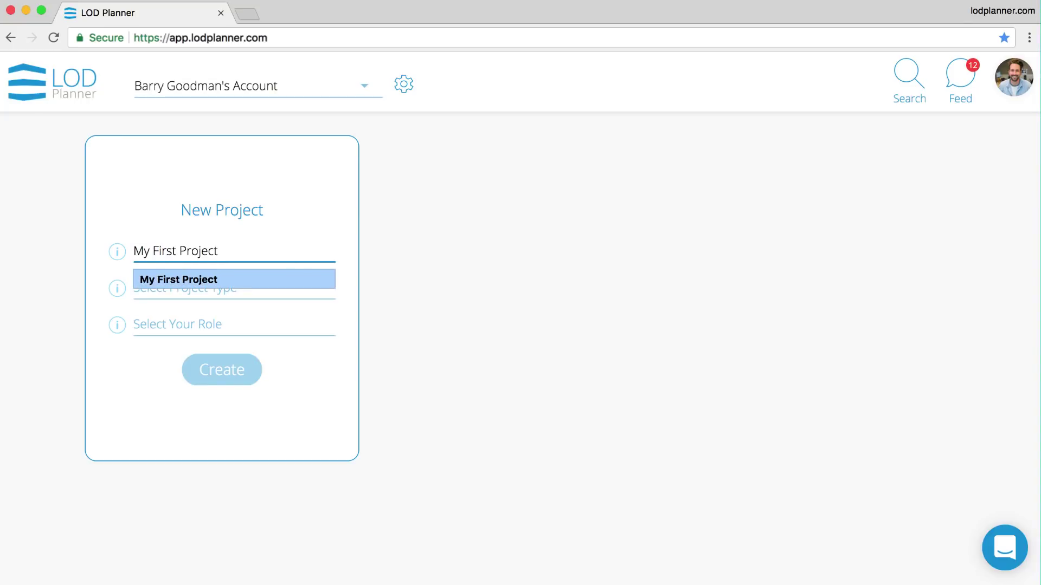
pyautogui.press('Return')
pyautogui.click(203, 287)
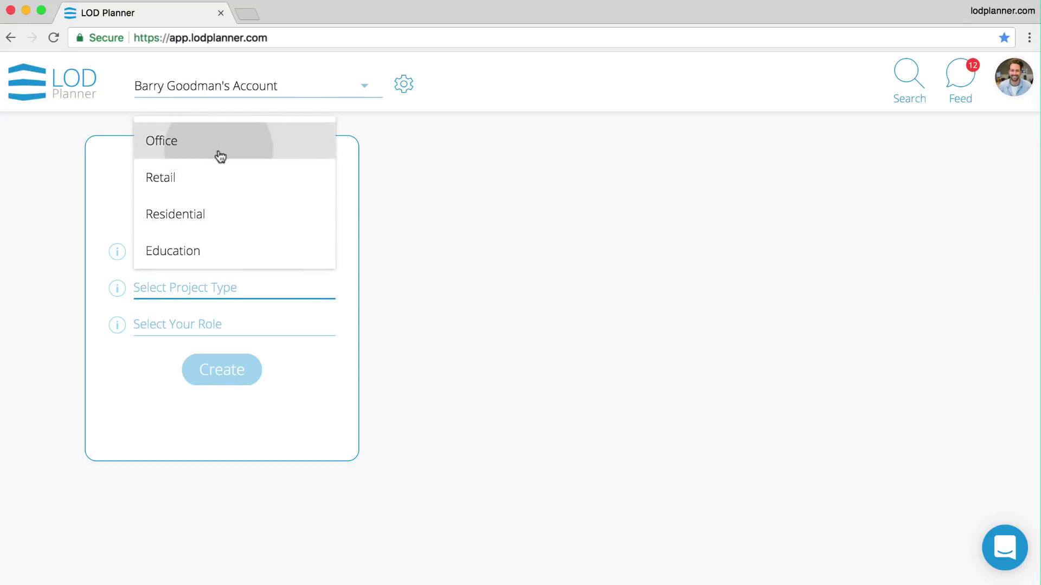
pyautogui.click(219, 157)
pyautogui.click(179, 325)
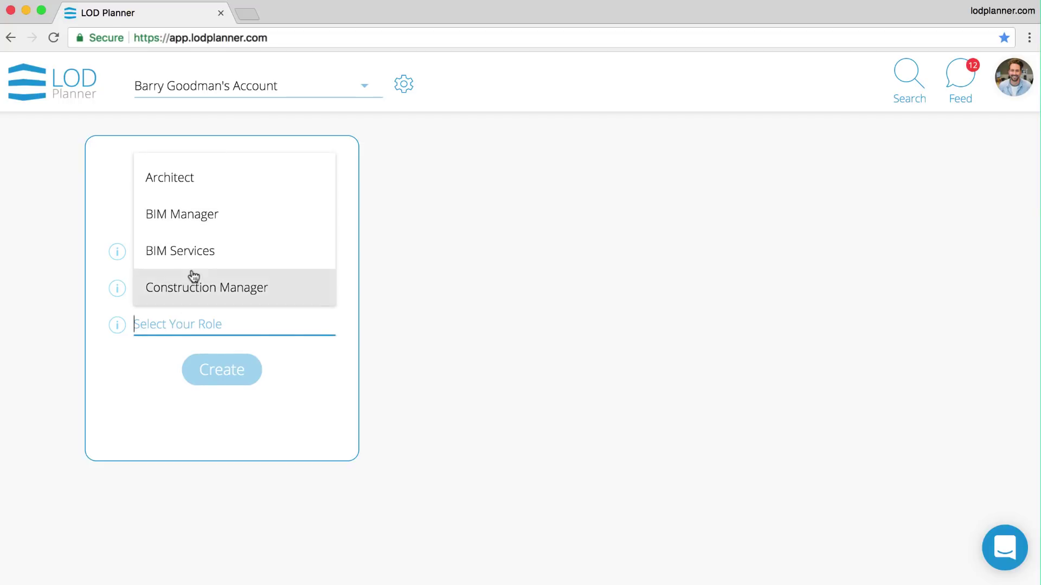
pyautogui.click(196, 228)
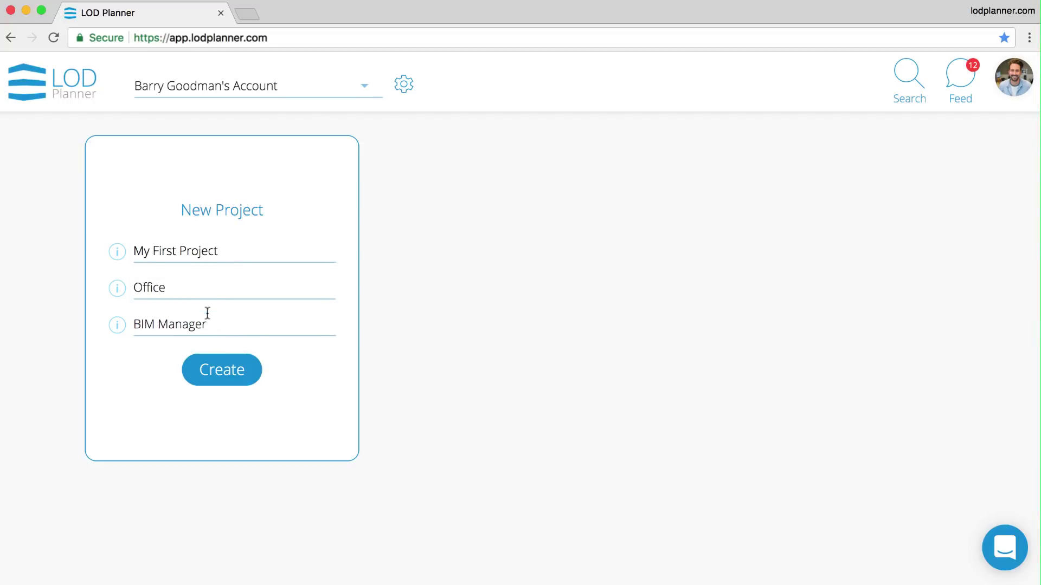
pyautogui.click(225, 371)
# - Set the project location to A4, London WC2N 5DU, UK
pyautogui.click(706, 204)
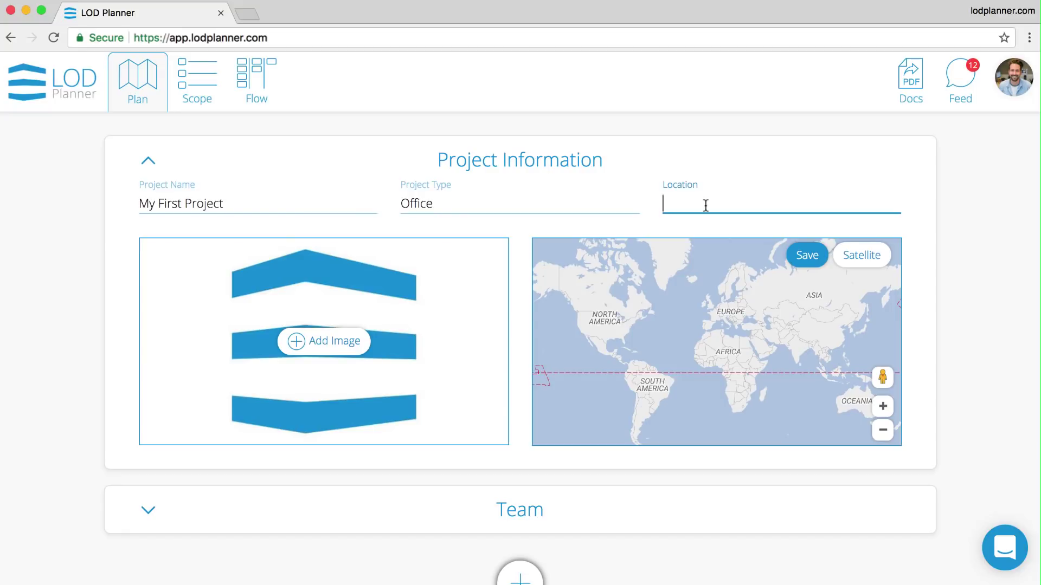
pyautogui.write('London')
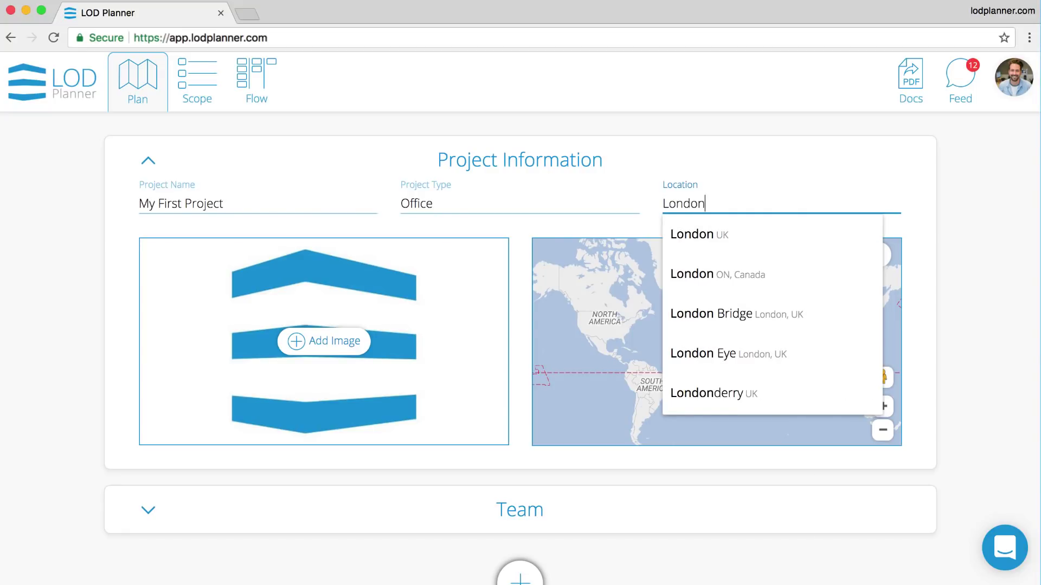
pyautogui.click(742, 234)
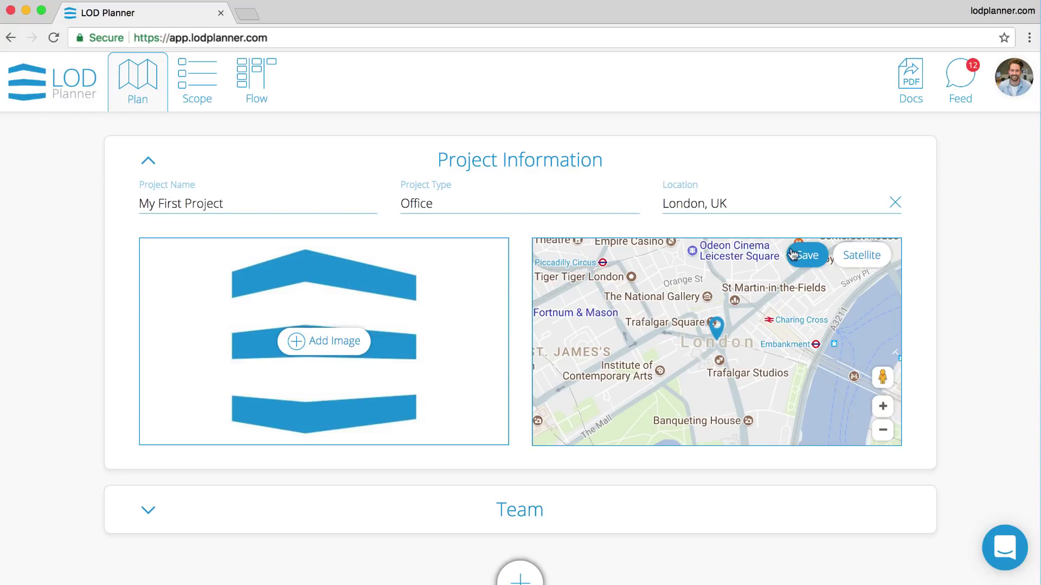
pyautogui.click(805, 259)
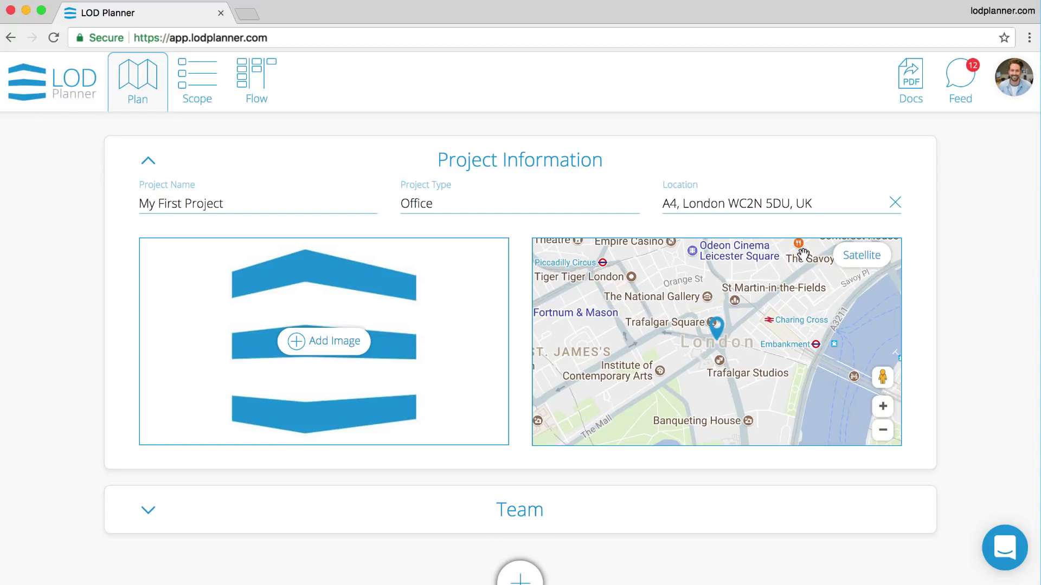
# - Add BIM.jpg as the project image and collapse Project Information
pyautogui.click(359, 342)
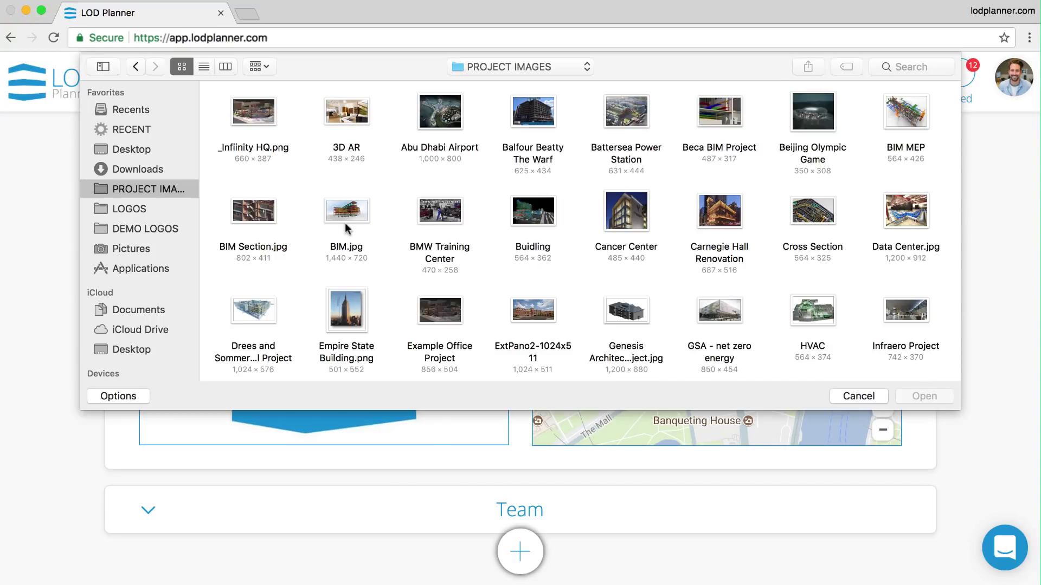
pyautogui.click(346, 213)
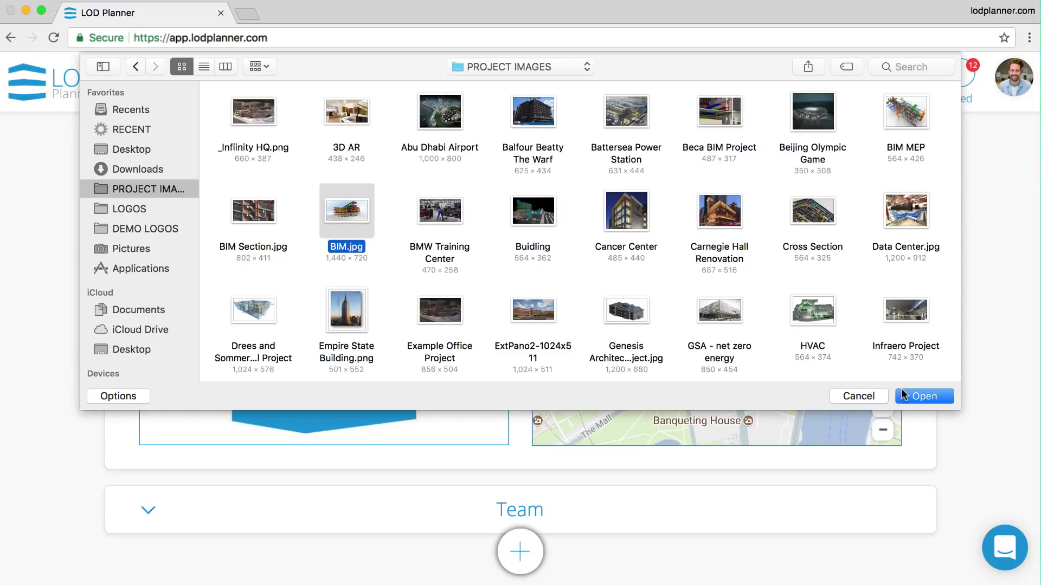
pyautogui.click(906, 396)
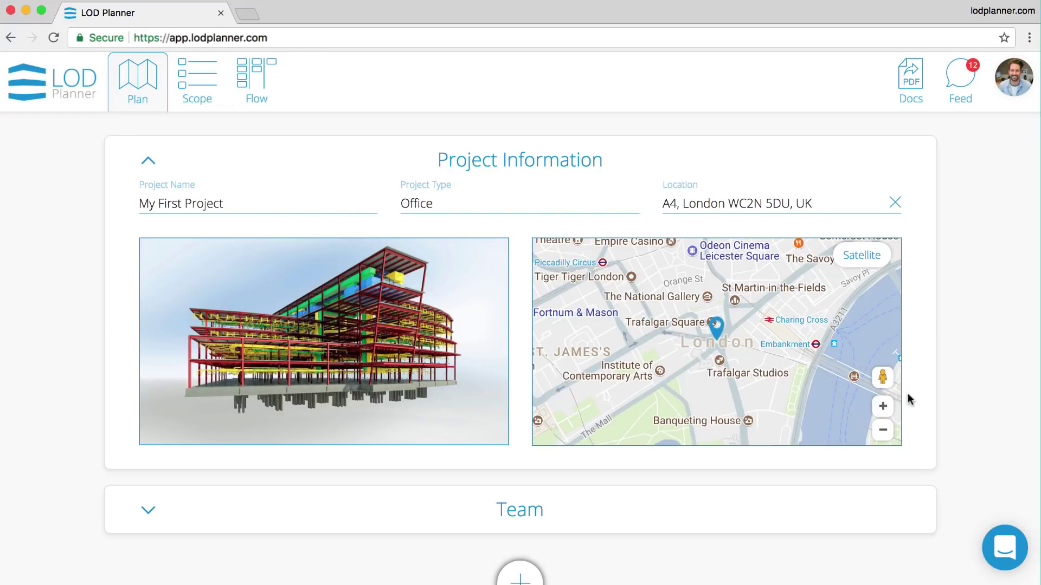
pyautogui.click(564, 168)
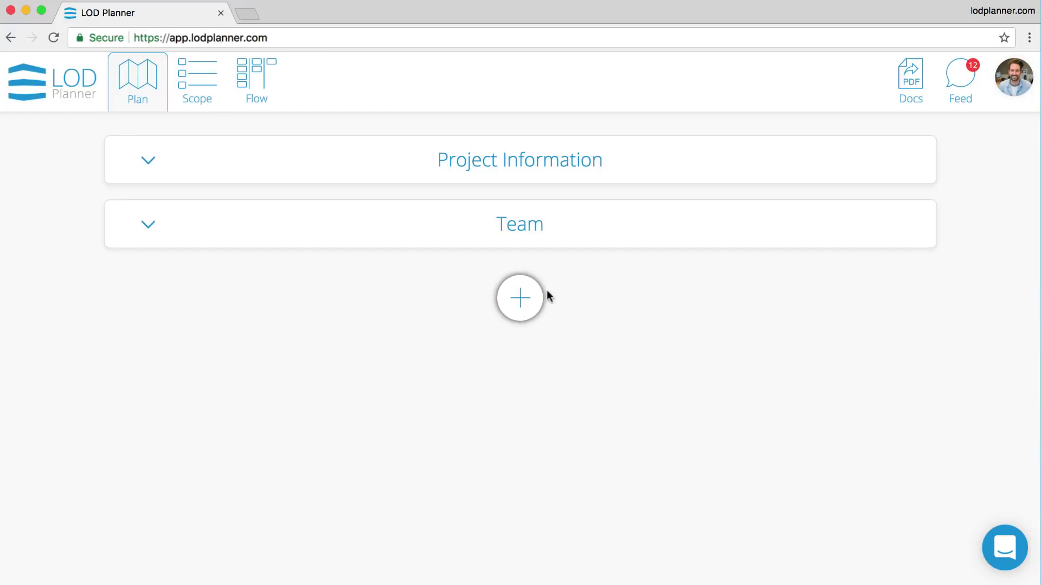
# - Open the plan section library and preview the Mission Statement - Example section
pyautogui.click(525, 307)
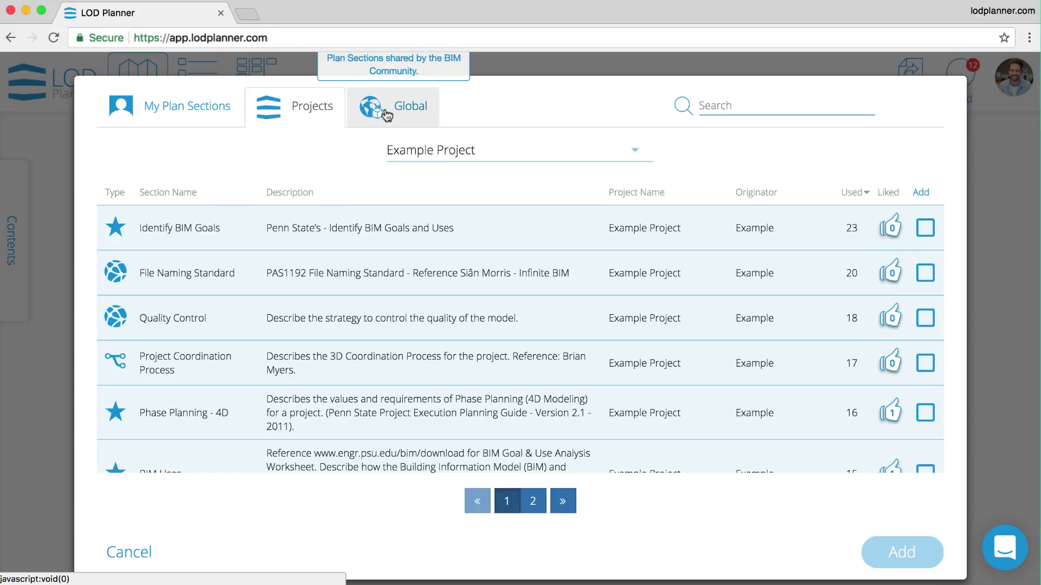
pyautogui.scroll(-10, 526, 307)
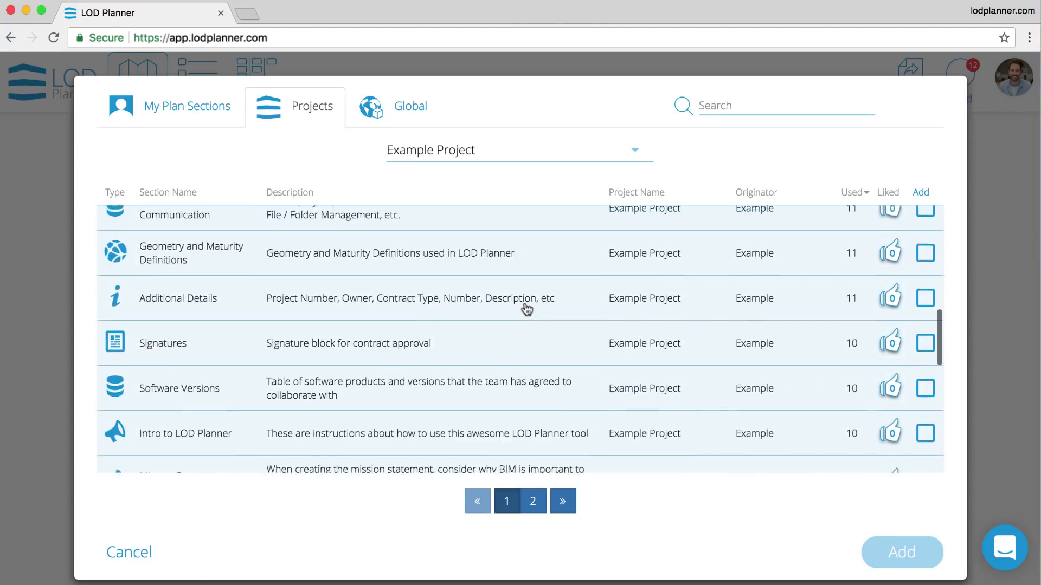
pyautogui.scroll(-5, 526, 309)
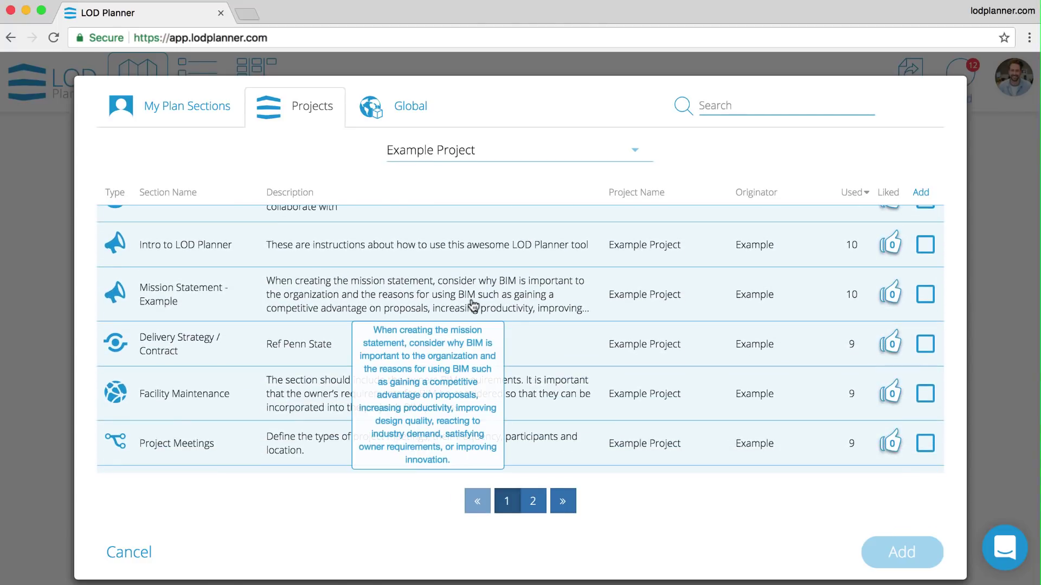
pyautogui.click(473, 303)
pyautogui.press('Escape')
# - Like Mission Statement - Example, mark it for adding, and search for 'bim goal'
pyautogui.click(889, 297)
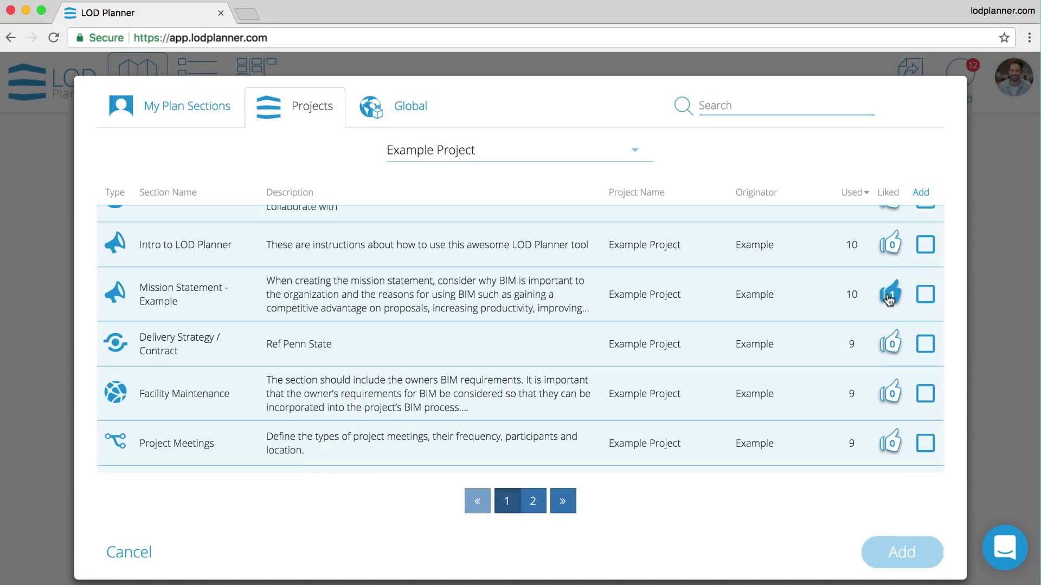
pyautogui.click(926, 295)
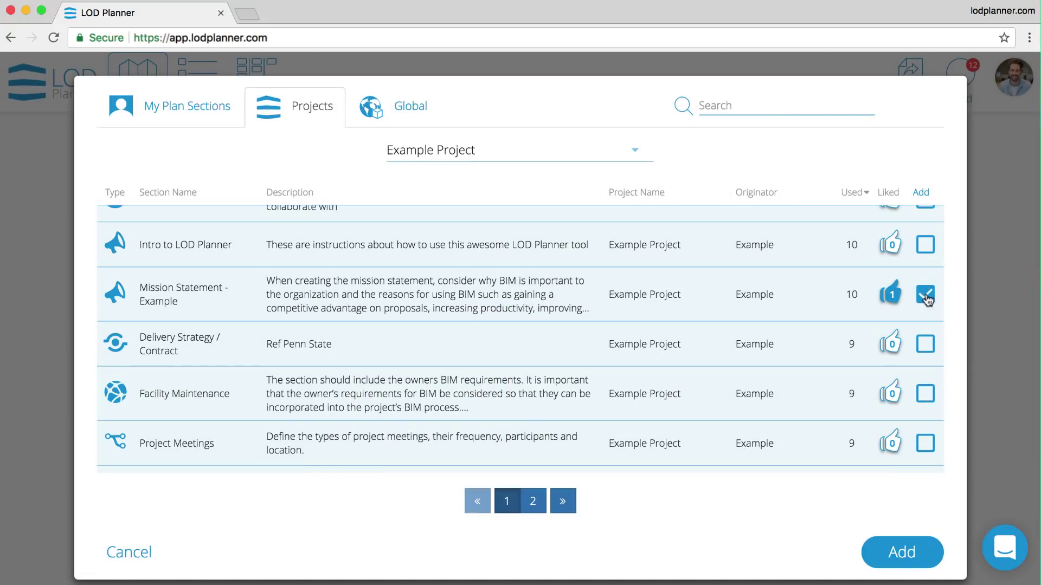
pyautogui.click(759, 106)
pyautogui.write('bim goal')
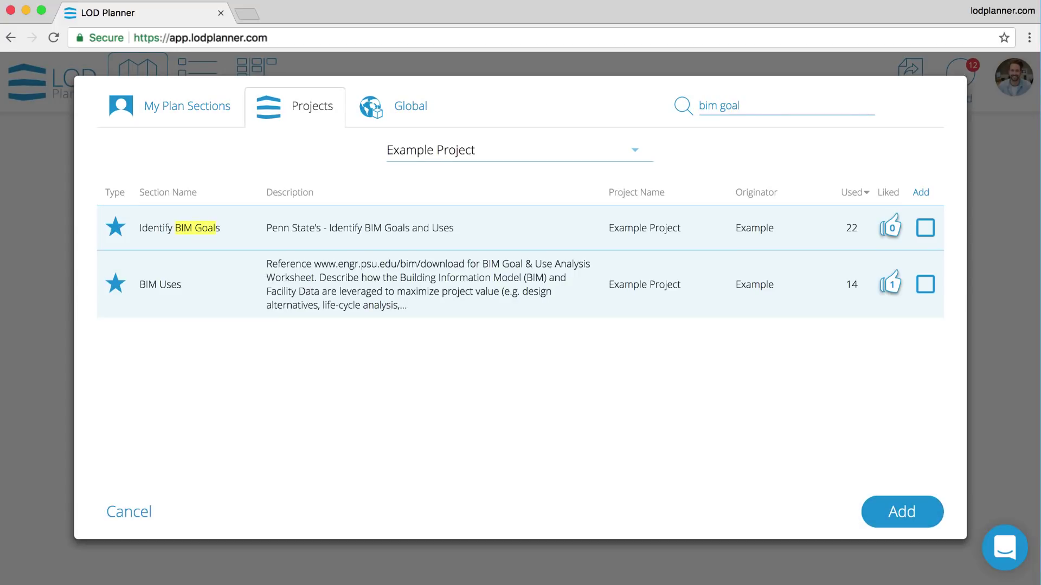
# - Mark Identify BIM Goals, Coordination - 3D and Project Coordination Process for adding
pyautogui.click(924, 229)
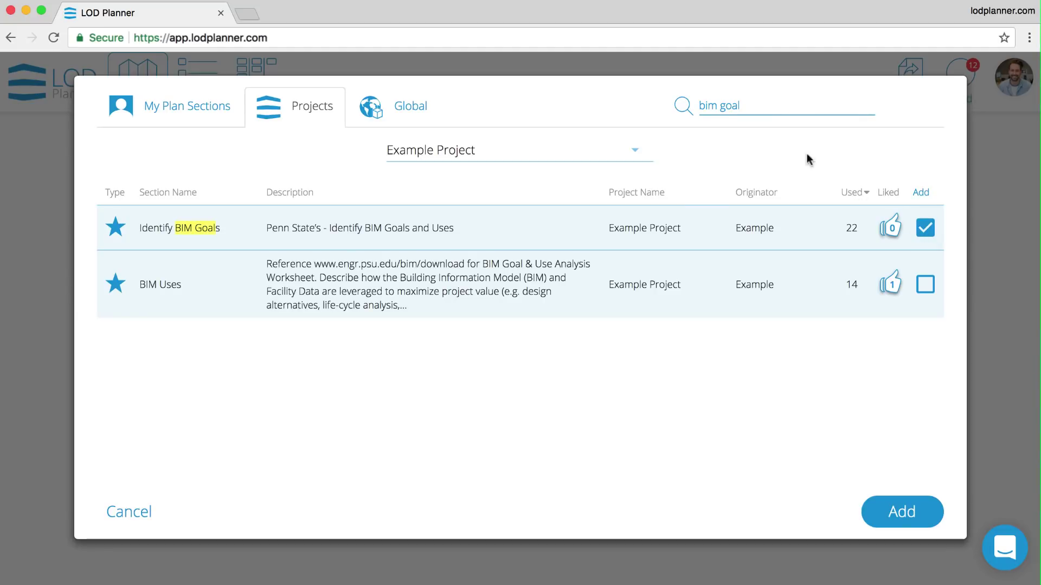
pyautogui.moveTo(749, 106); pyautogui.dragTo(692, 104)
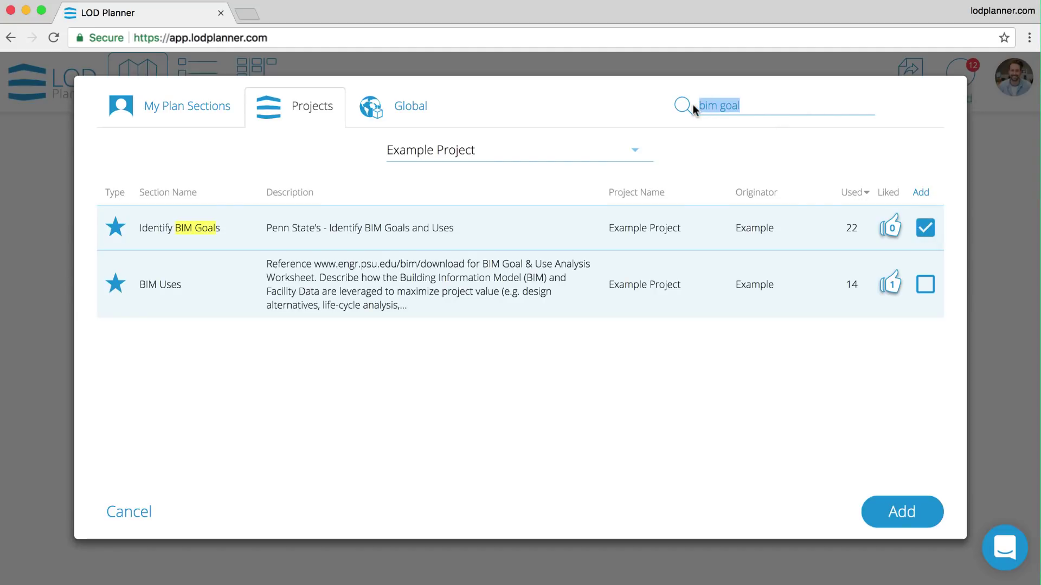
pyautogui.write('coordina')
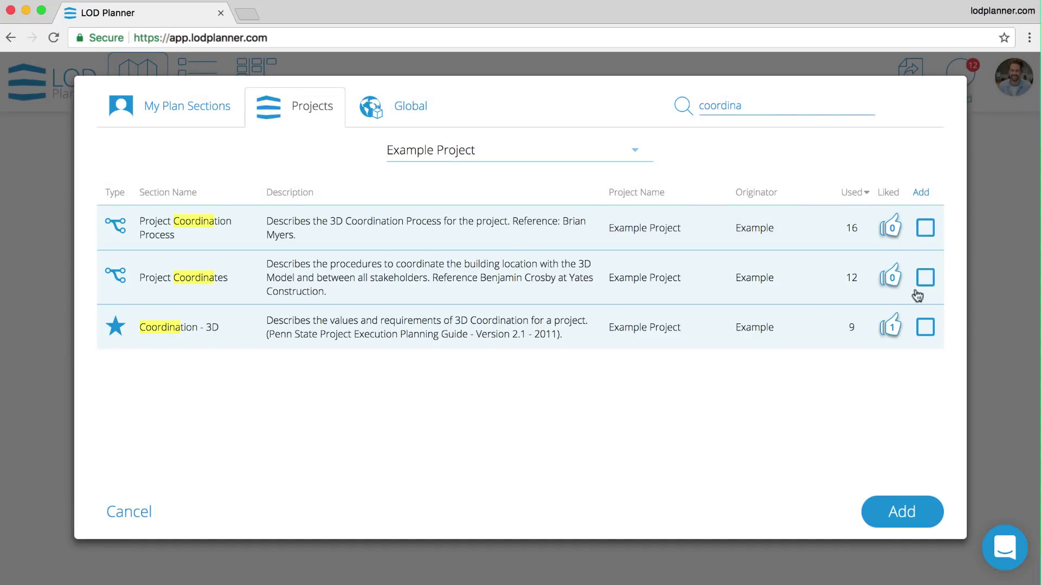
pyautogui.click(925, 327)
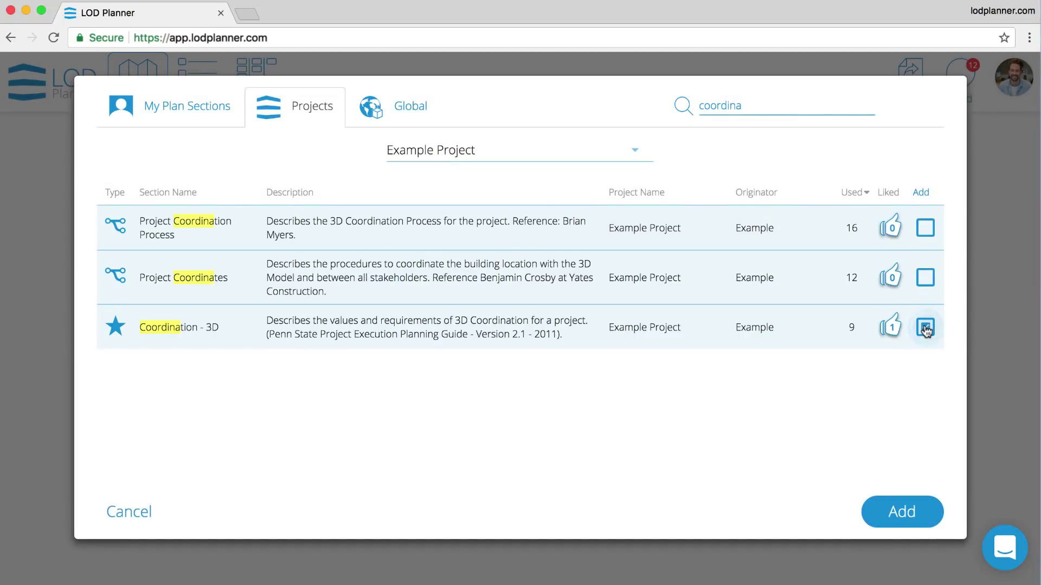
pyautogui.click(925, 228)
# - Mark Signatures and every section on the first page for adding
pyautogui.moveTo(745, 105); pyautogui.dragTo(701, 104)
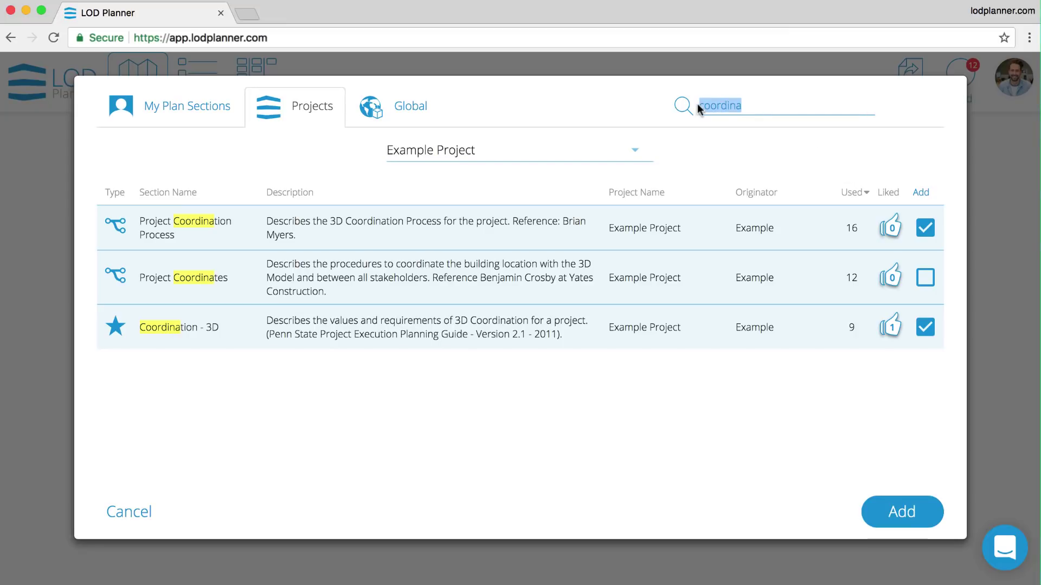
pyautogui.write('signa')
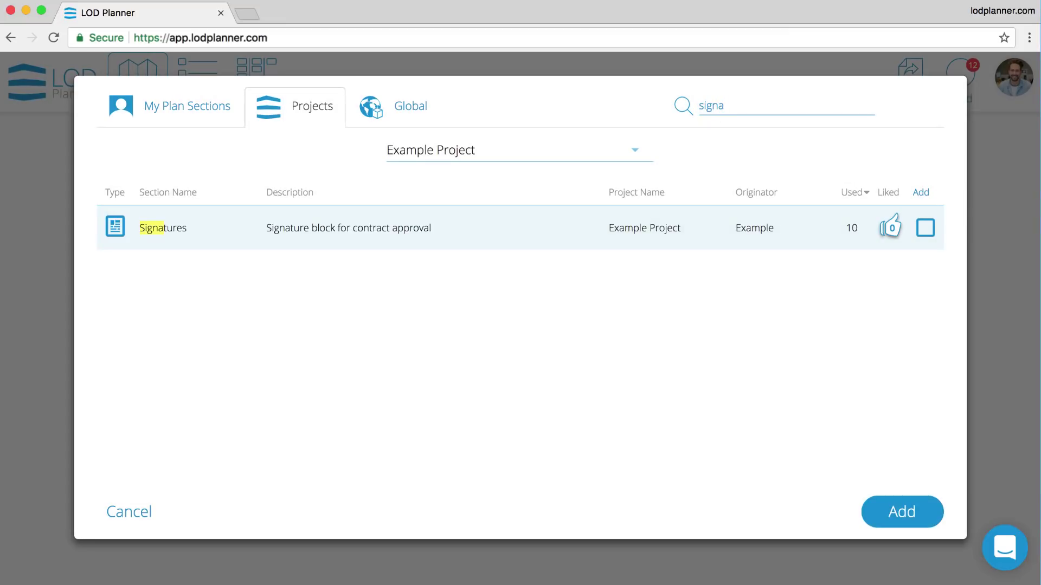
pyautogui.click(925, 228)
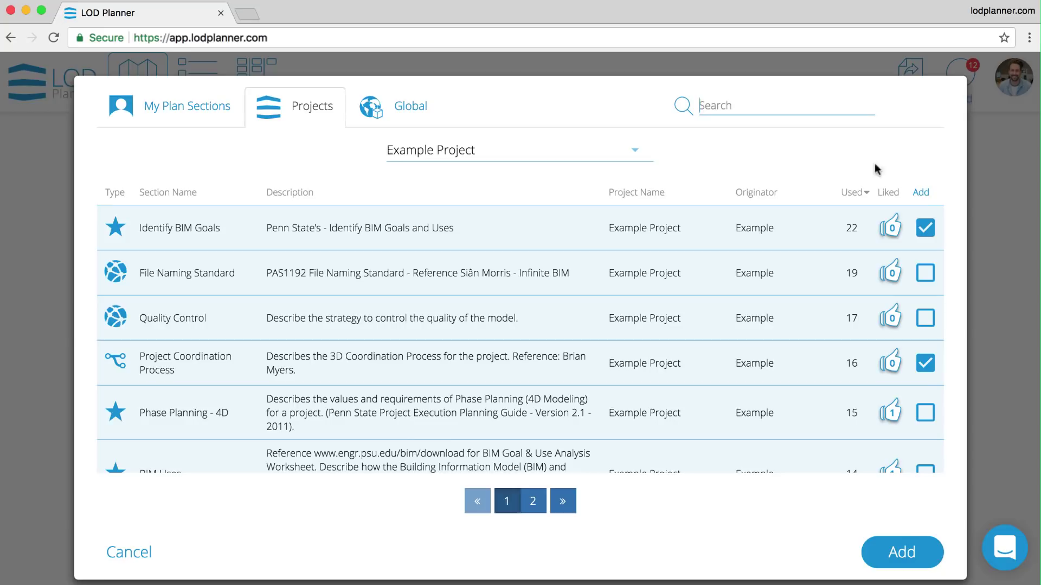
pyautogui.click(923, 196)
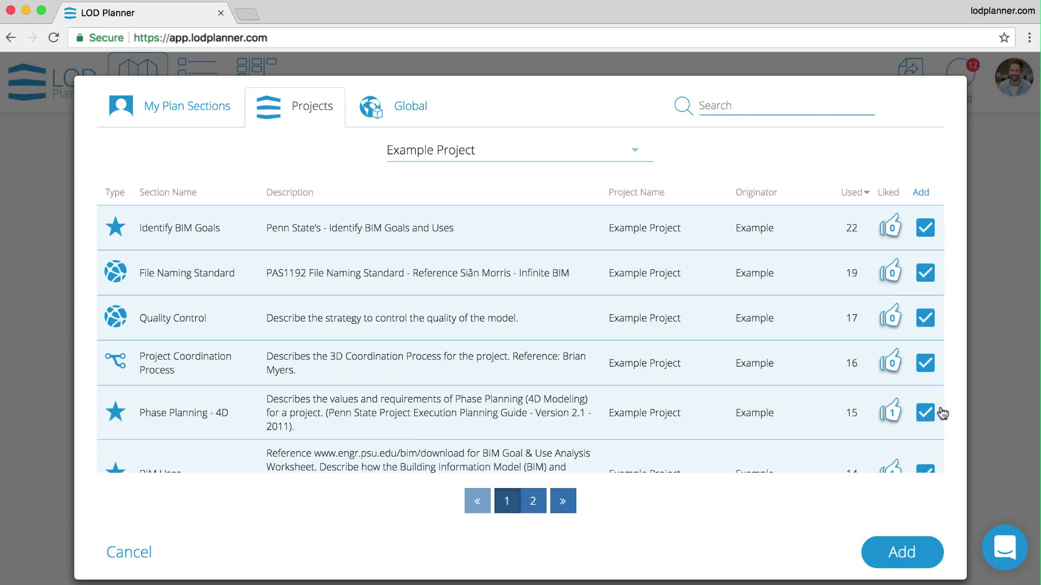
# - Mark BIM Definition, Contract Terms and Attachments on page 2, then add all marked sections
pyautogui.click(532, 501)
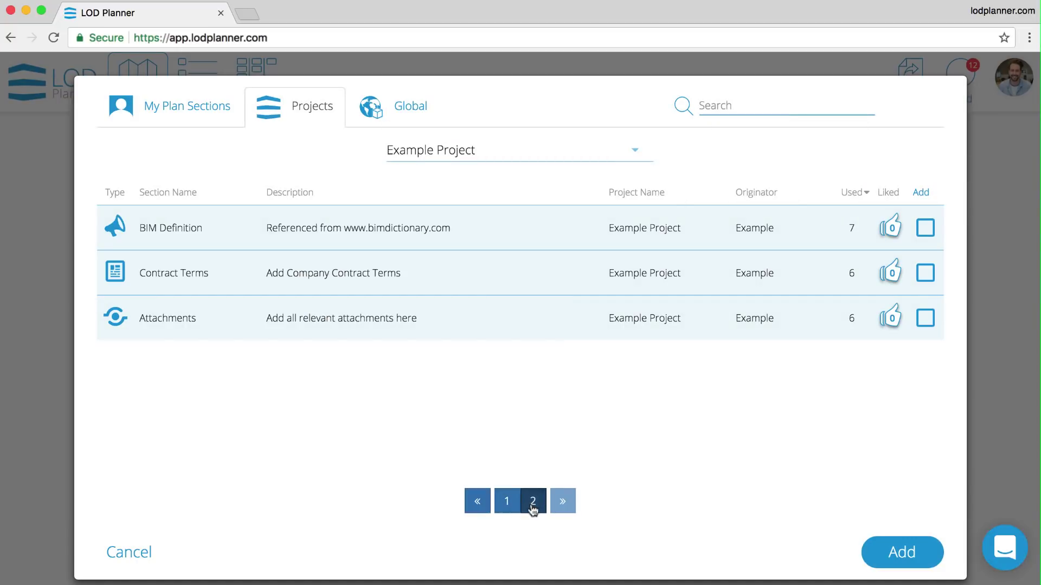
pyautogui.click(925, 228)
pyautogui.click(925, 273)
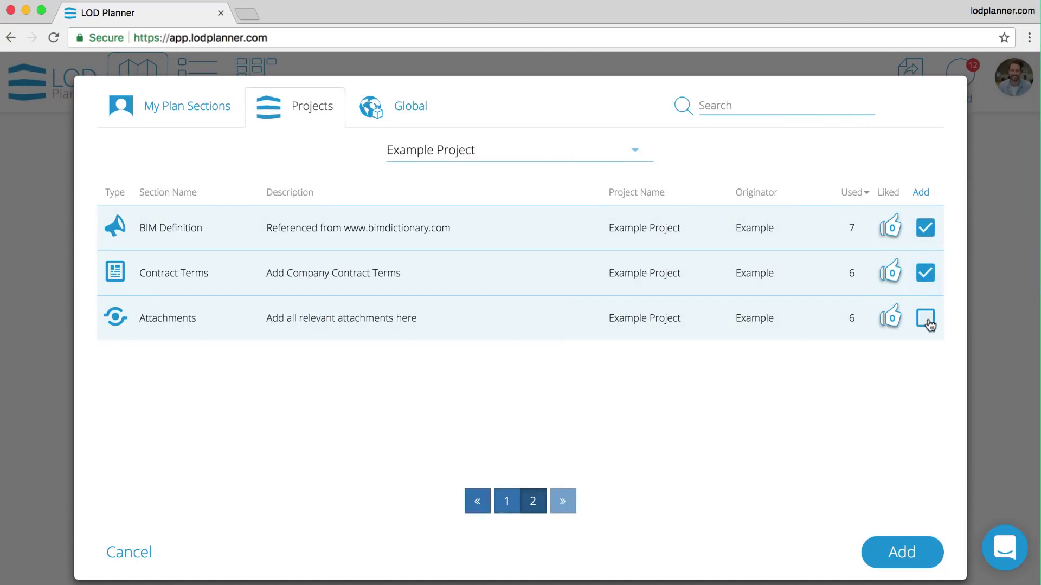
pyautogui.click(926, 317)
pyautogui.click(886, 563)
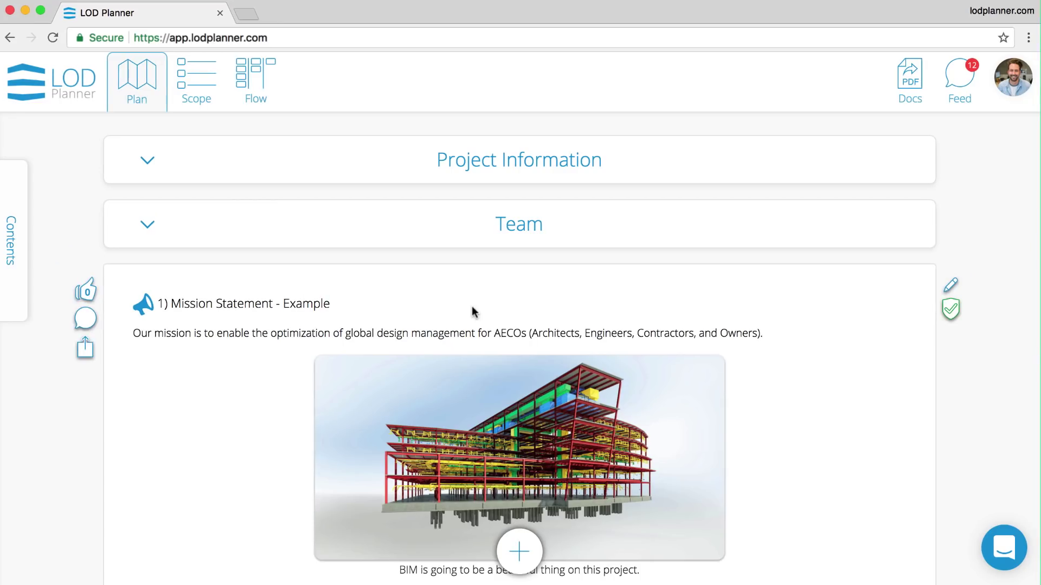
# - Jump via the contents to 3. BIM Definition, then to 13. Software Versions
pyautogui.moveTo(23, 197)
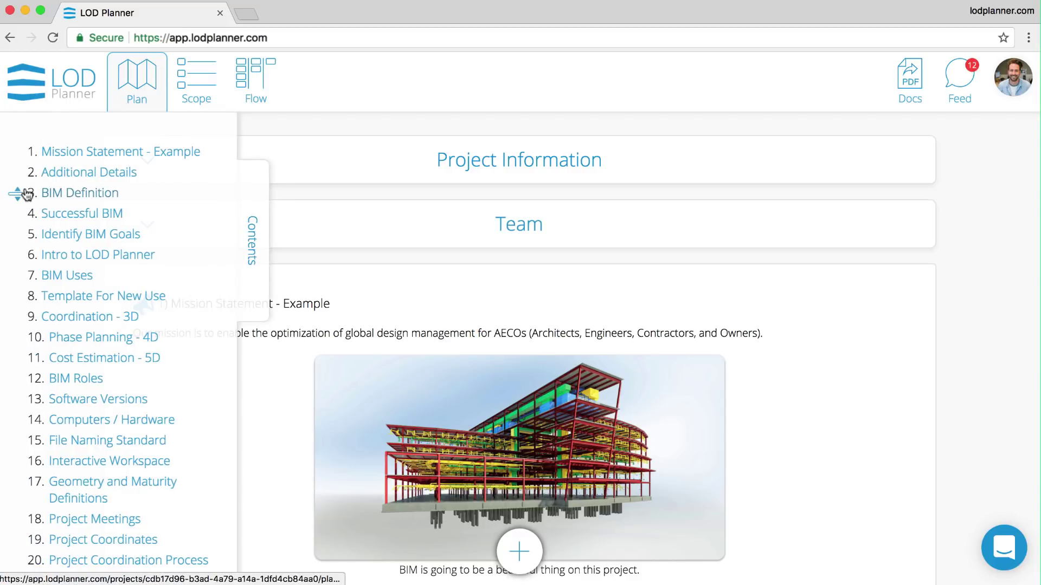
pyautogui.click(74, 194)
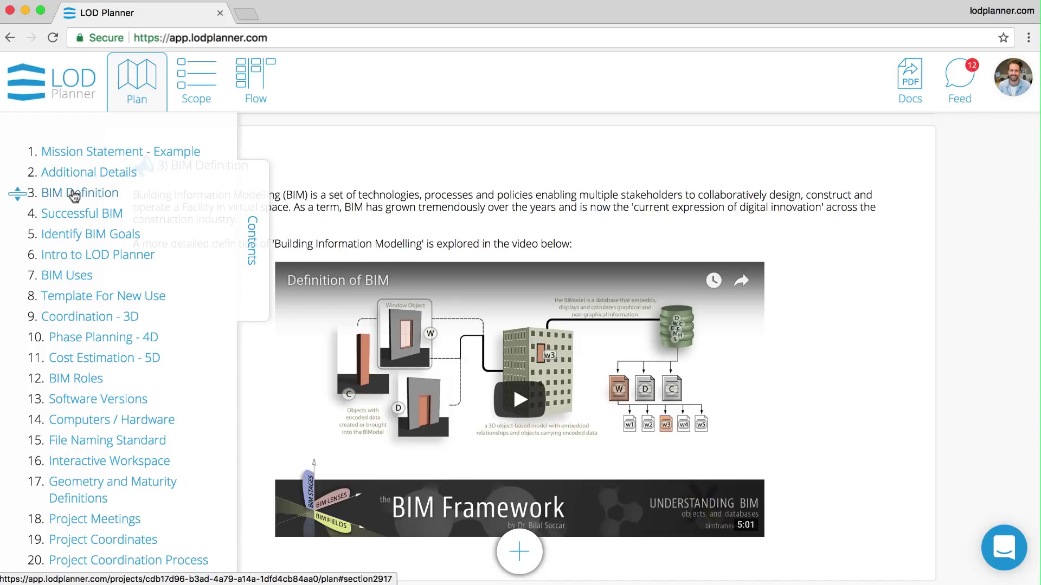
pyautogui.click(92, 400)
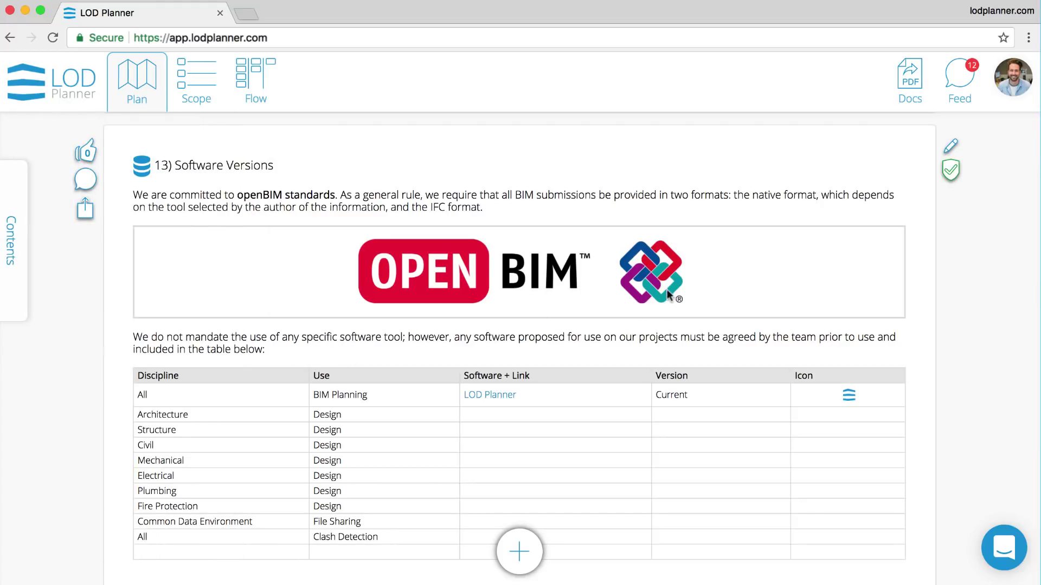
# - Edit Software Versions, selecting 'We are committed to openBIM standards.' for colour and size changes, then save
pyautogui.click(955, 146)
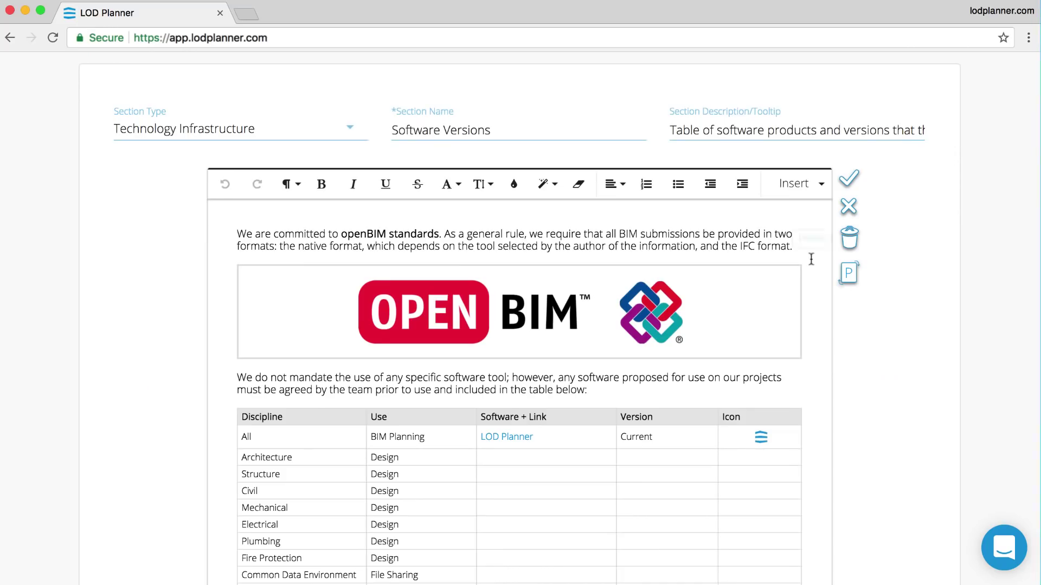
pyautogui.click(605, 437)
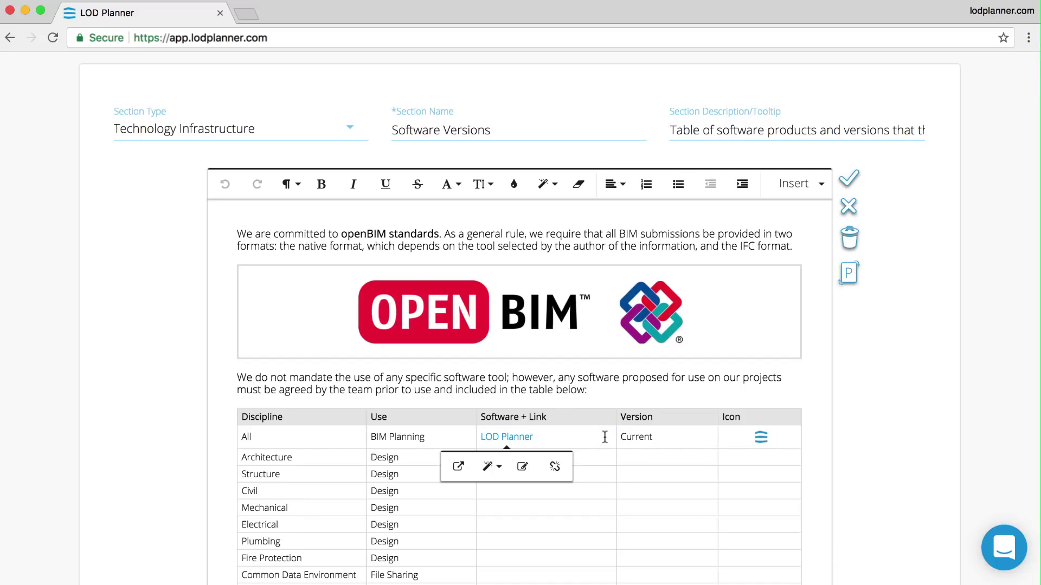
pyautogui.click(644, 437)
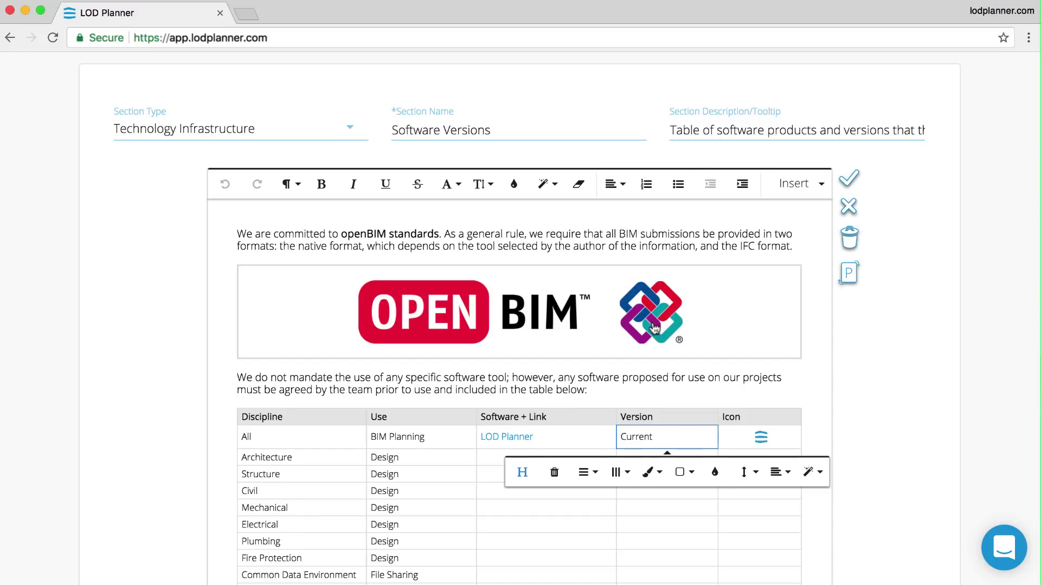
pyautogui.click(654, 327)
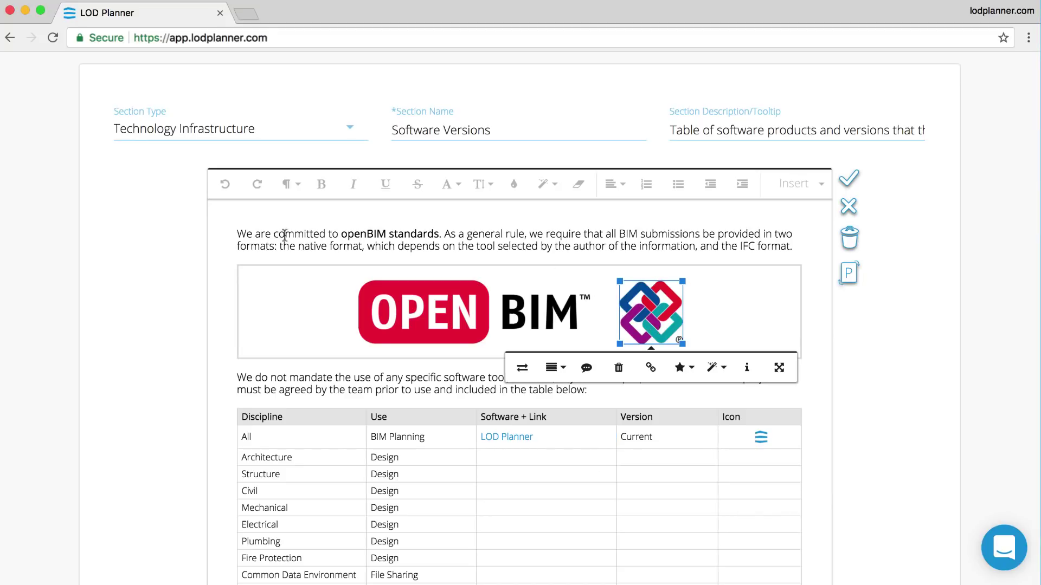
pyautogui.moveTo(245, 233); pyautogui.dragTo(443, 237)
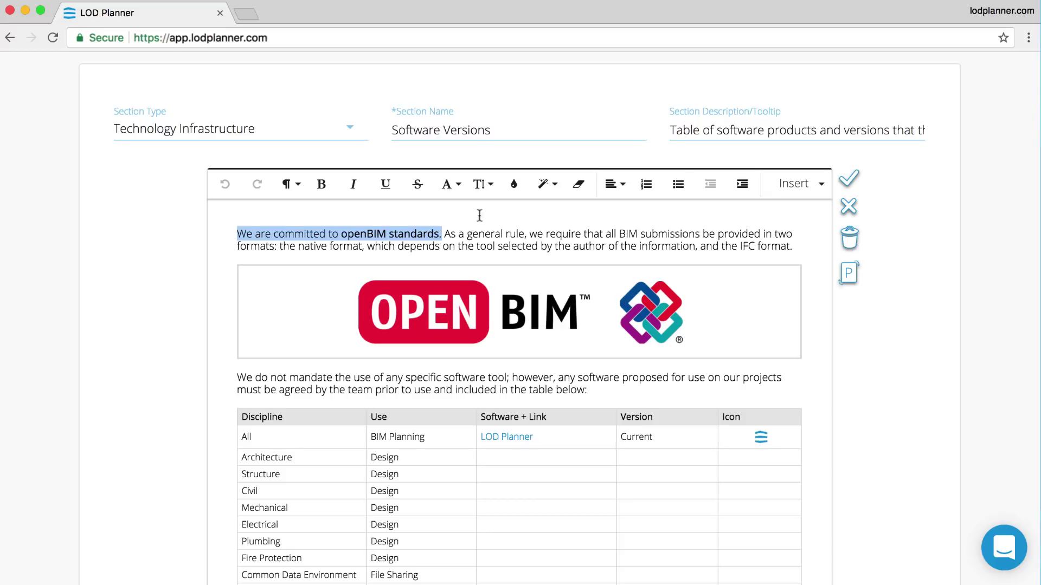
pyautogui.click(512, 187)
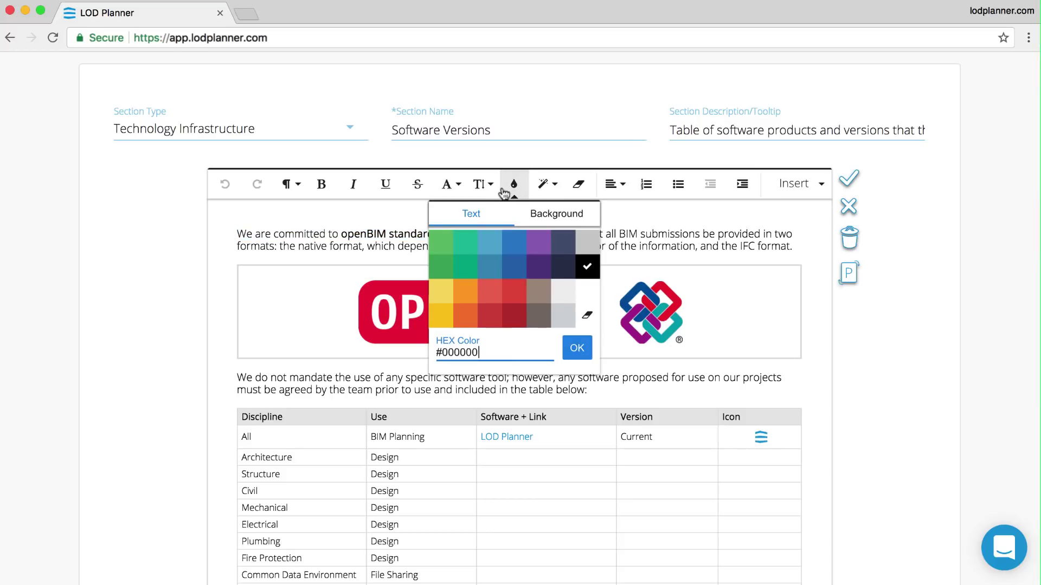
pyautogui.click(489, 187)
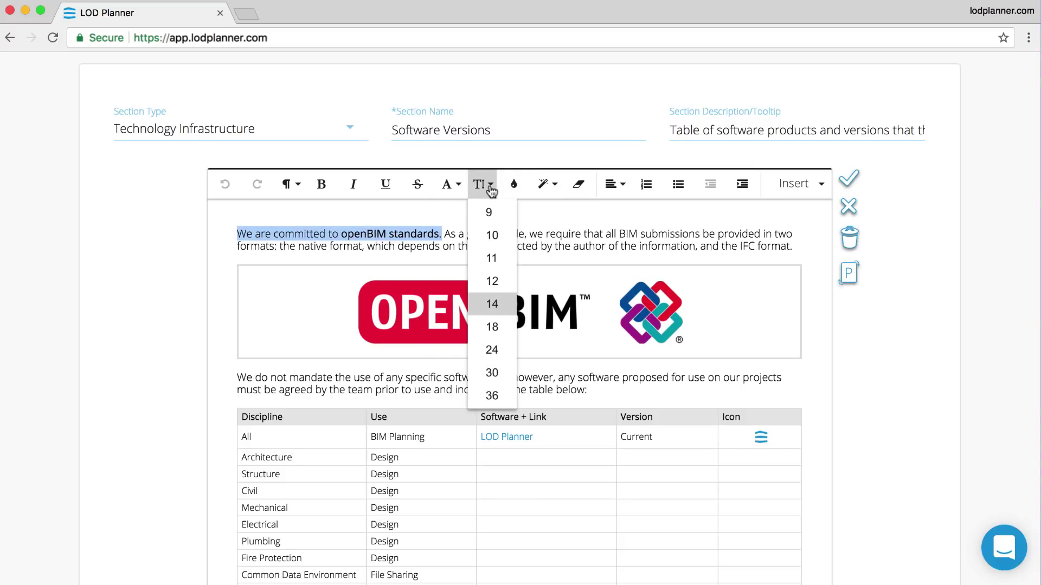
pyautogui.click(578, 244)
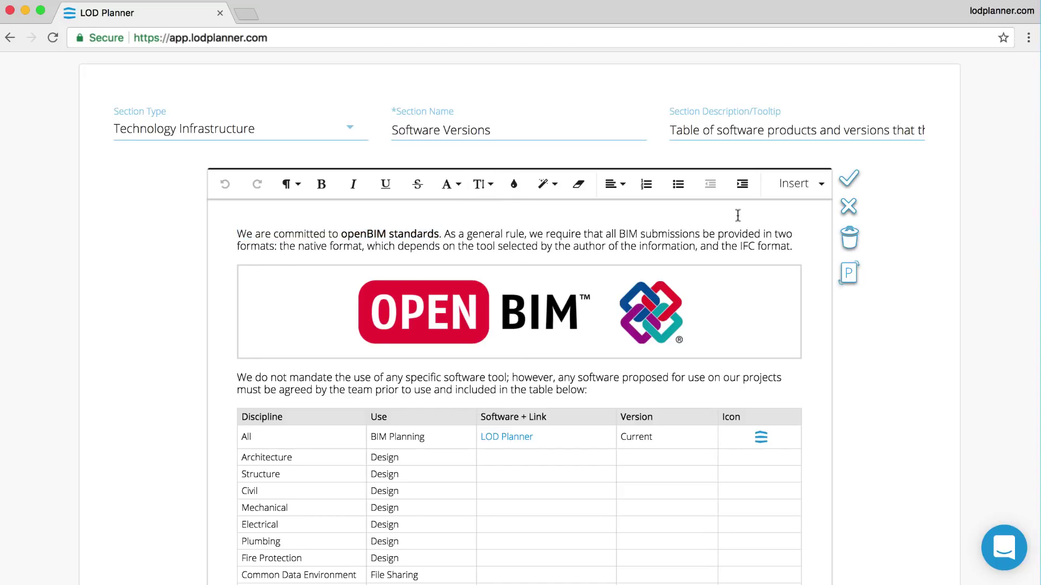
pyautogui.click(847, 183)
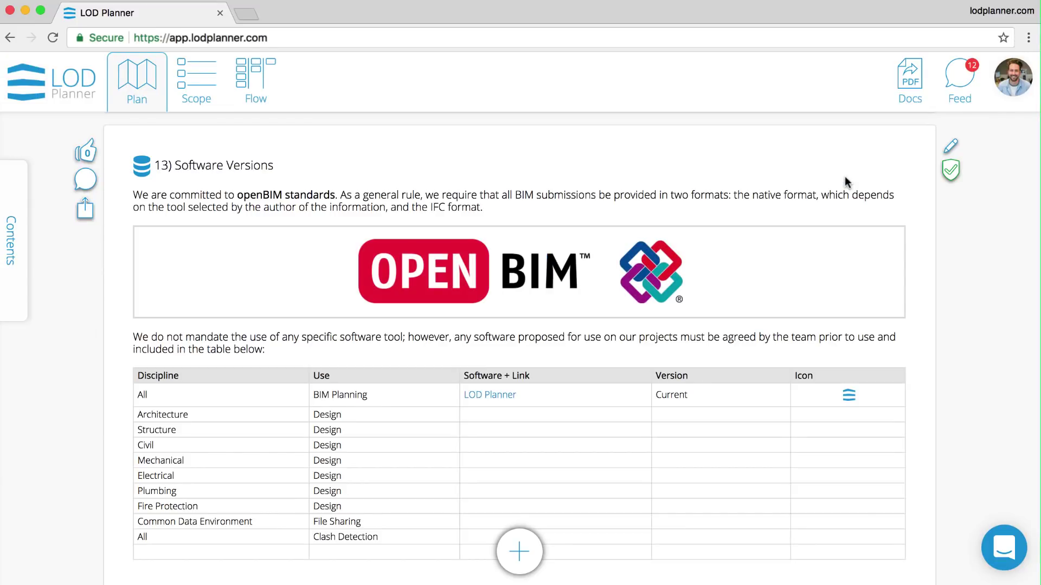
# - Create a new Processes section named Quality Control Process, starting its tooltip 'This is how we ensure that the'
pyautogui.click(519, 561)
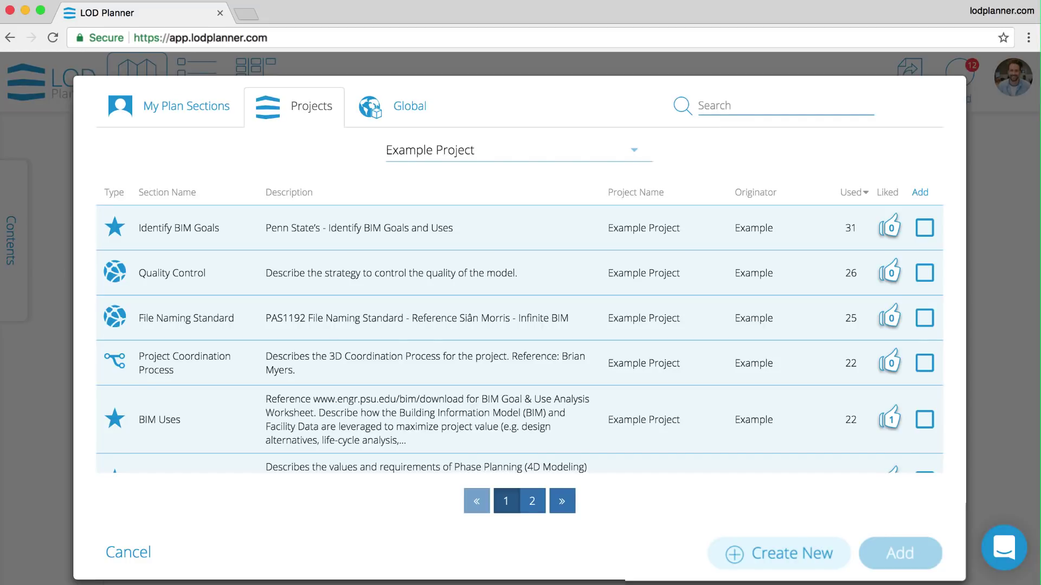
pyautogui.click(782, 547)
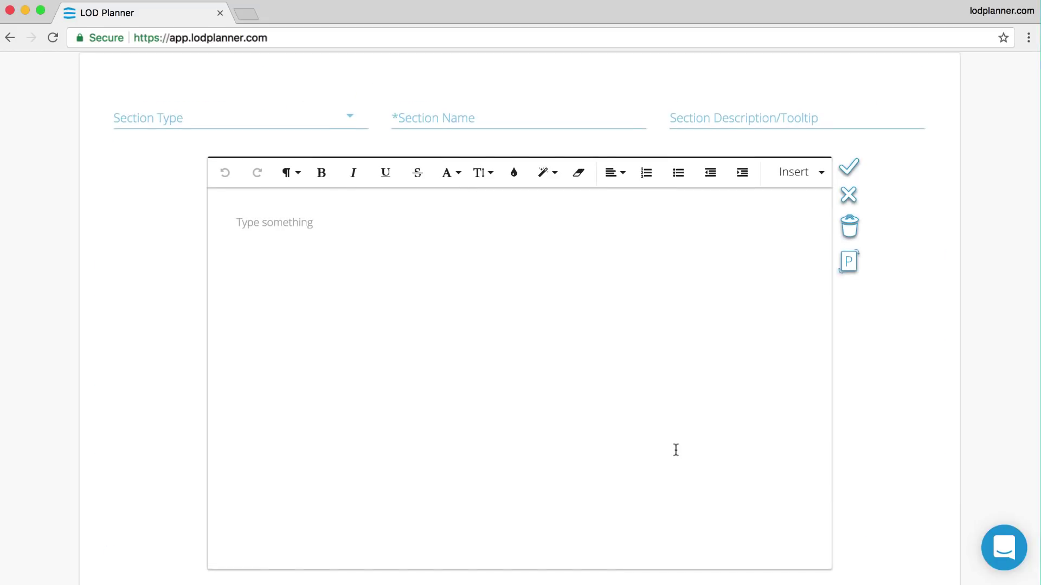
pyautogui.click(354, 122)
pyautogui.click(217, 207)
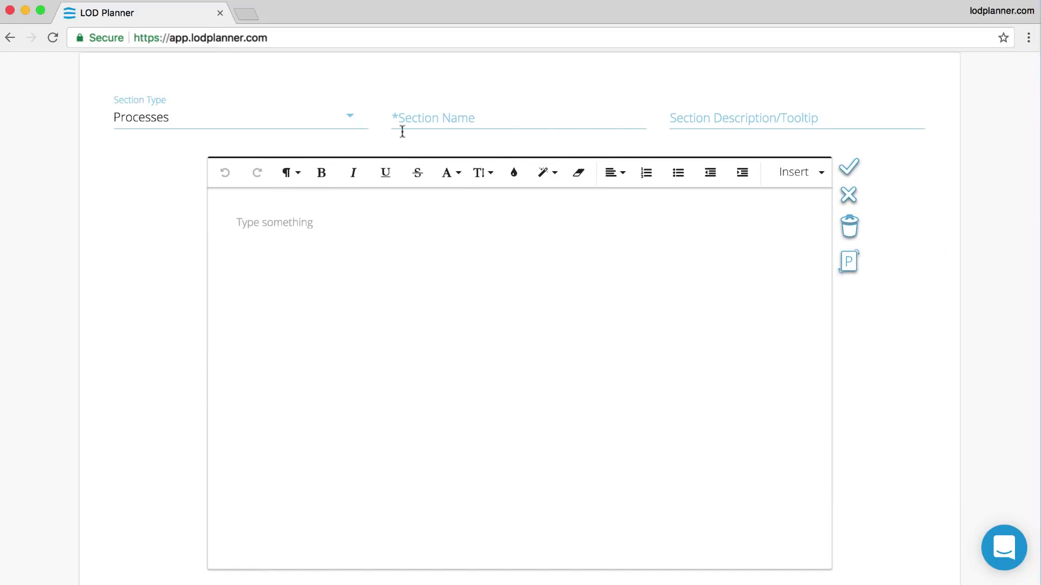
pyautogui.click(440, 112)
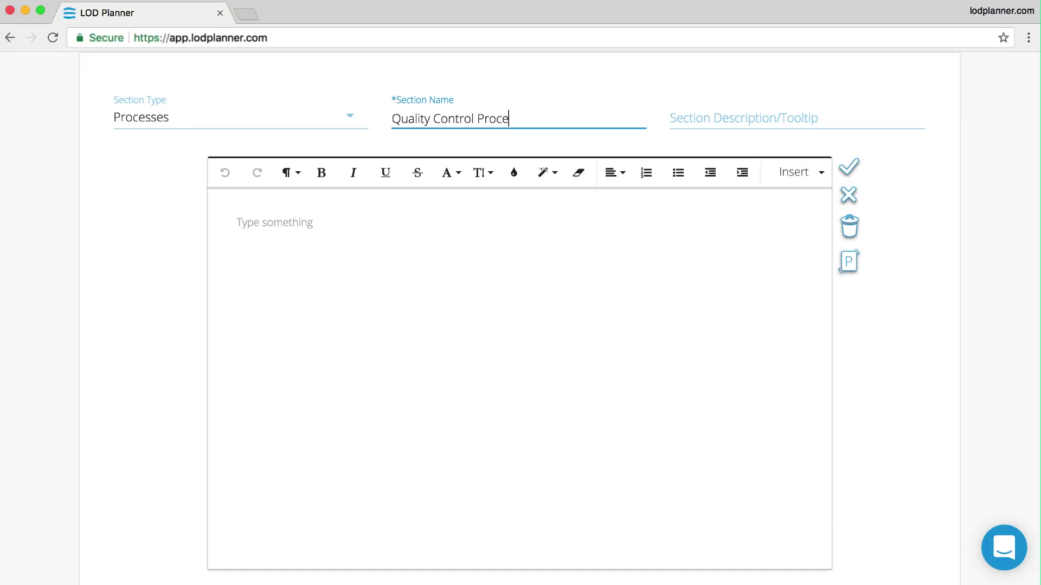
pyautogui.click(704, 118)
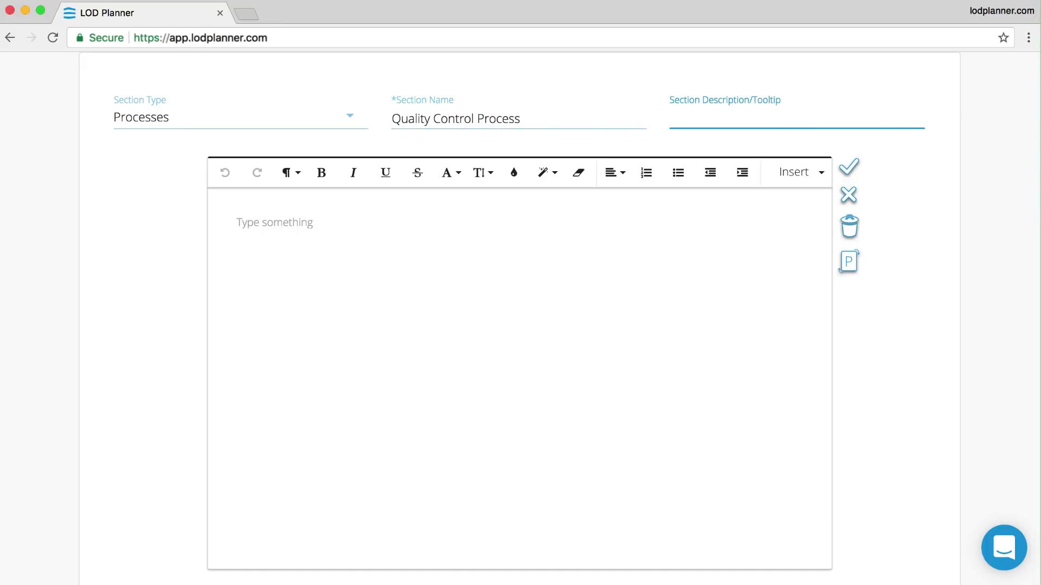
pyautogui.write('This is how we e')
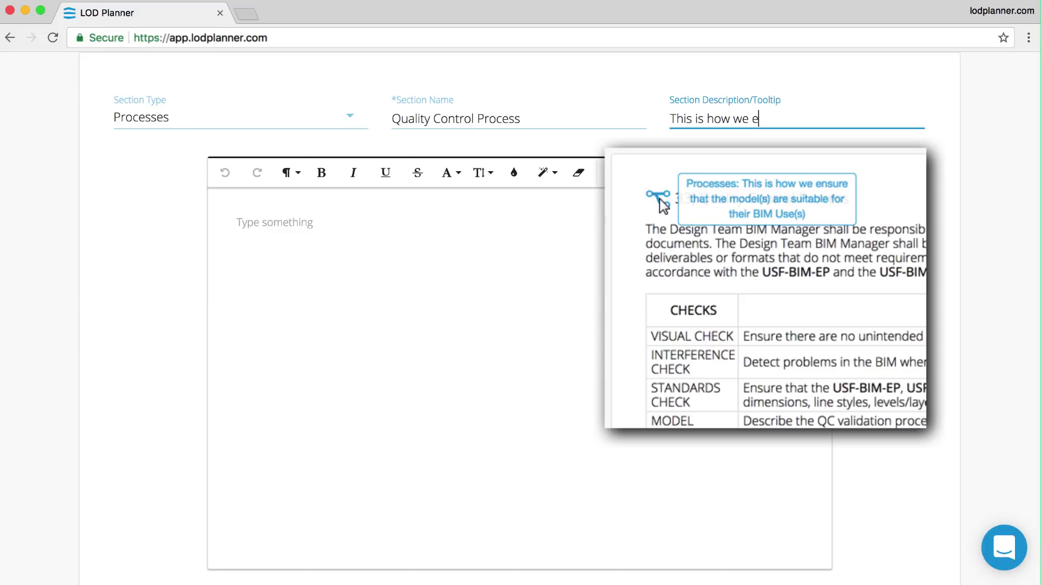
pyautogui.write('nsure that the')
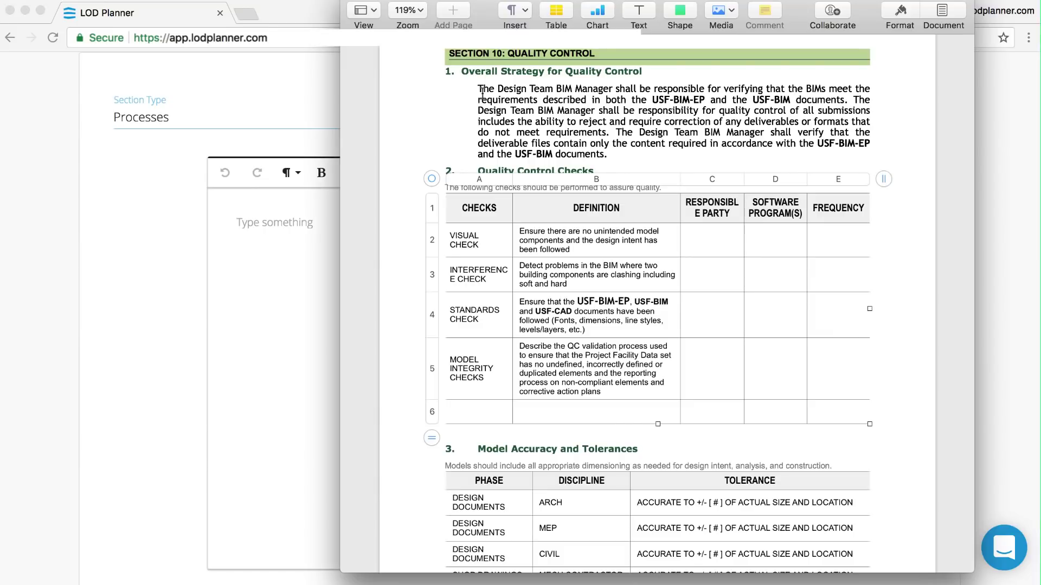
# - Copy the Overall Strategy for Quality Control paragraph from Pages into the section body
pyautogui.click(482, 93)
pyautogui.moveTo(479, 90); pyautogui.dragTo(619, 152)
pyautogui.press('super+c')
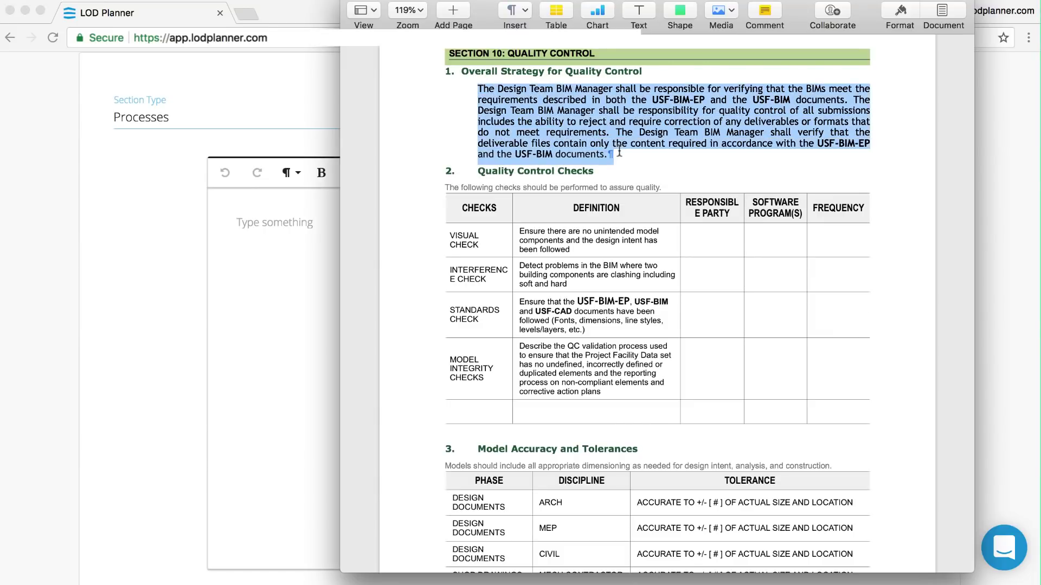
pyautogui.press('super+Tab')
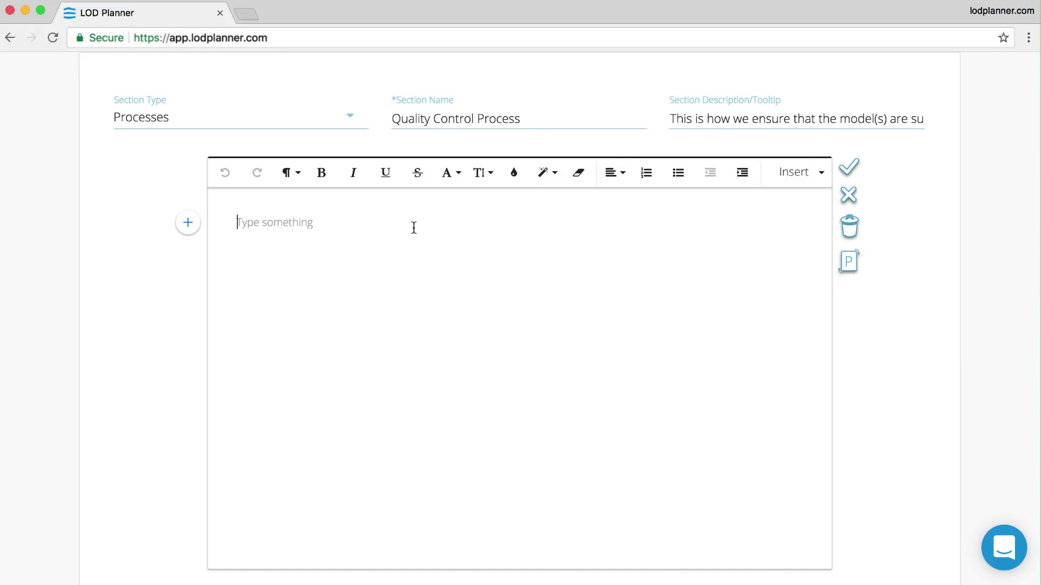
pyautogui.press('super+v')
pyautogui.press('Return')
# - Copy the Quality Control Checks table from Pages and paste it below the paragraph
pyautogui.press('super+Tab')
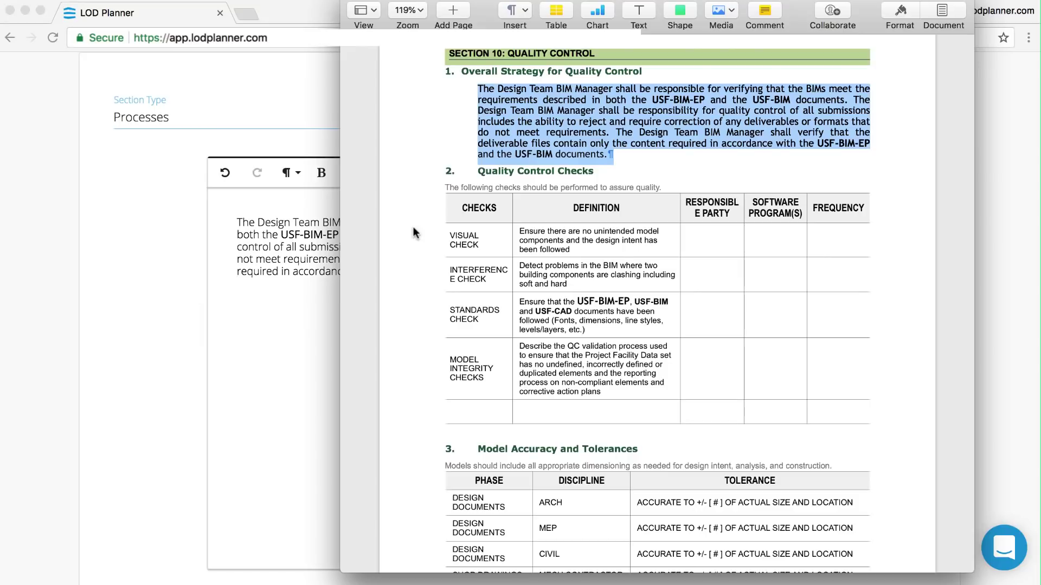
pyautogui.click(515, 252)
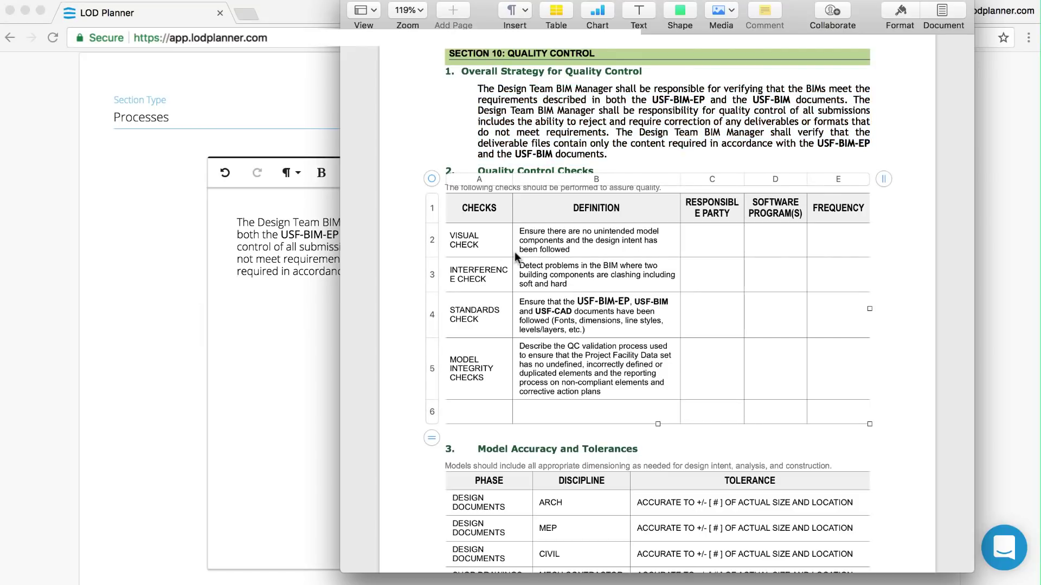
pyautogui.press('super+Tab')
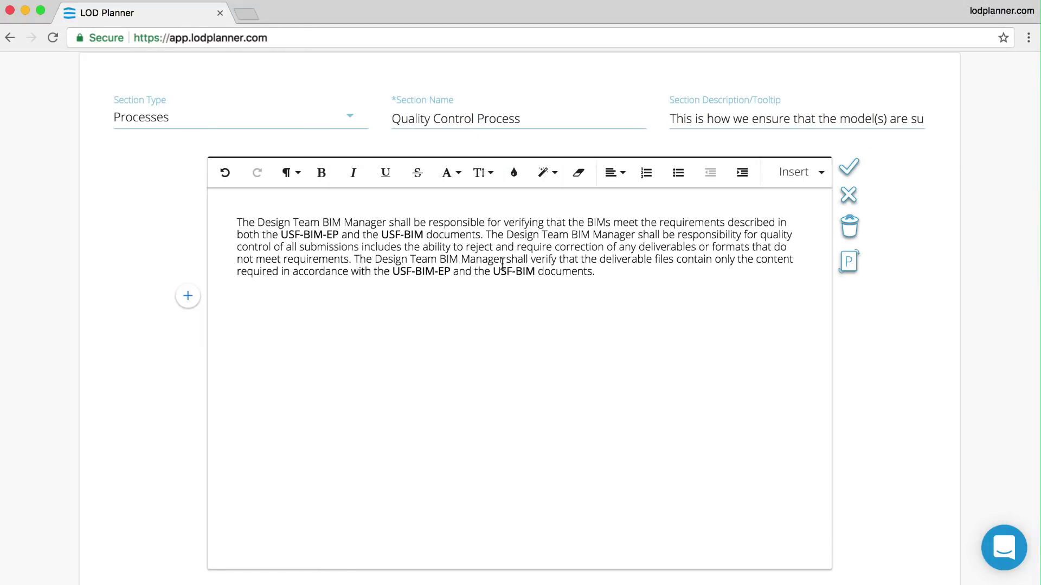
pyautogui.press('super+v')
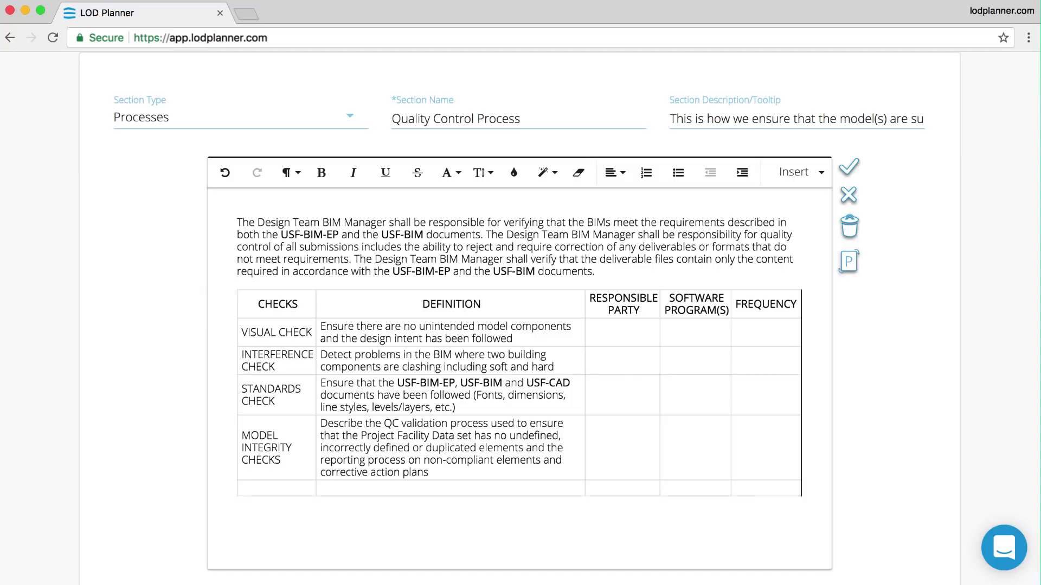
pyautogui.press('Down')
# - Attach BIM Quality Control Process.pdf via Insert > Upload File and save the section
pyautogui.click(188, 516)
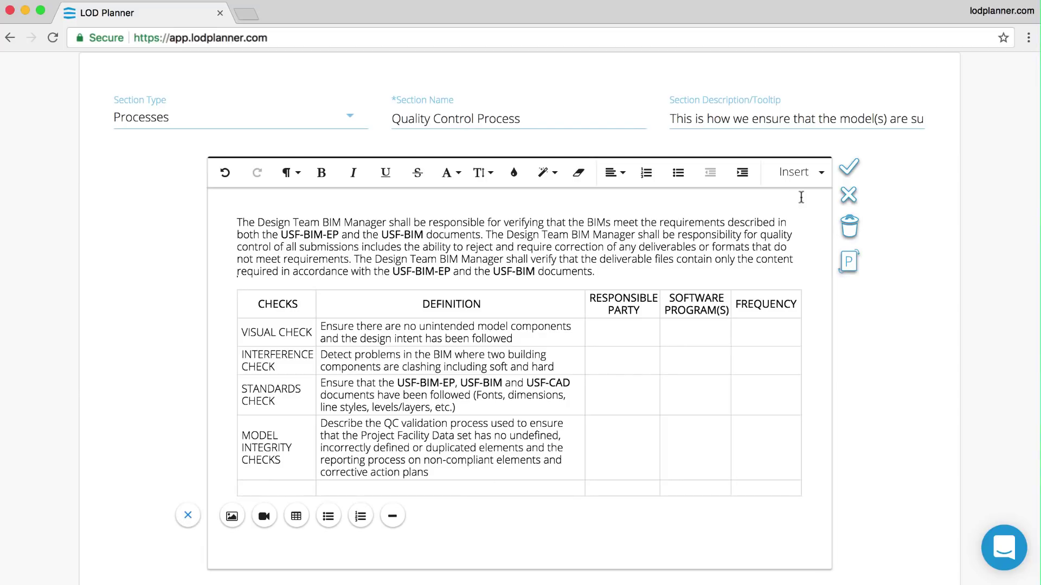
pyautogui.click(811, 182)
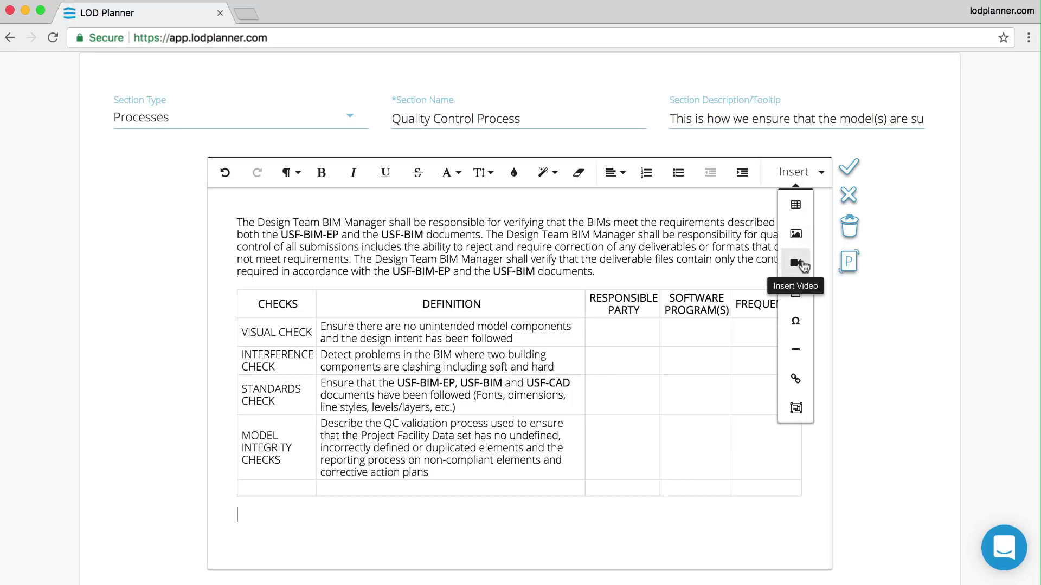
pyautogui.click(802, 298)
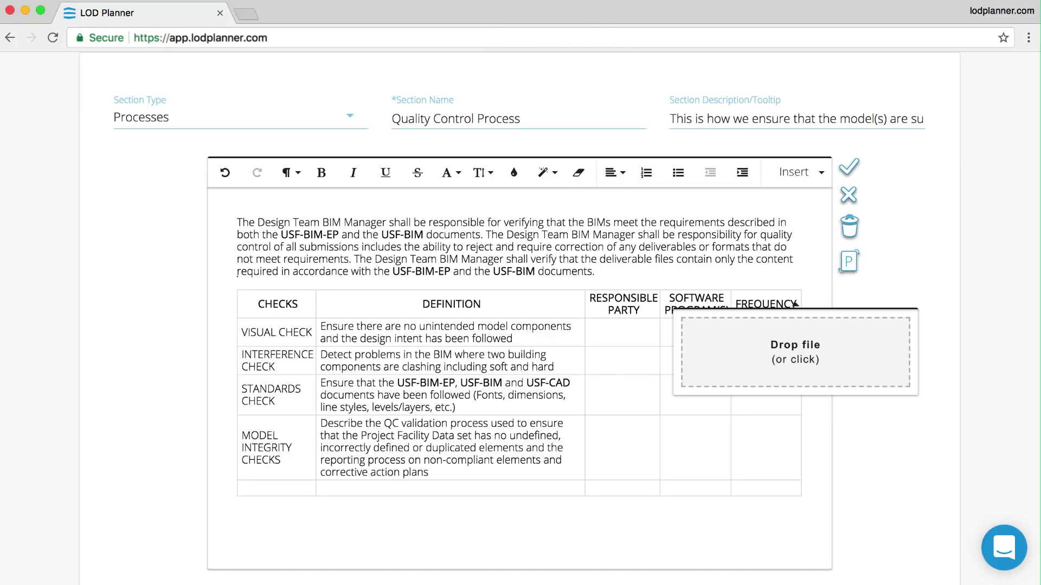
pyautogui.moveTo(602, 79); pyautogui.dragTo(785, 320)
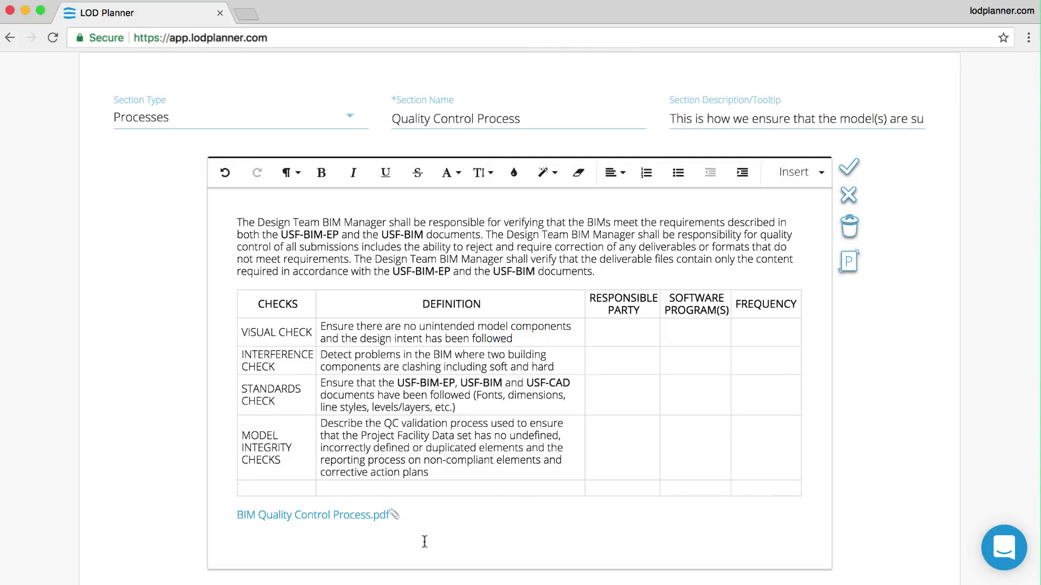
pyautogui.click(851, 167)
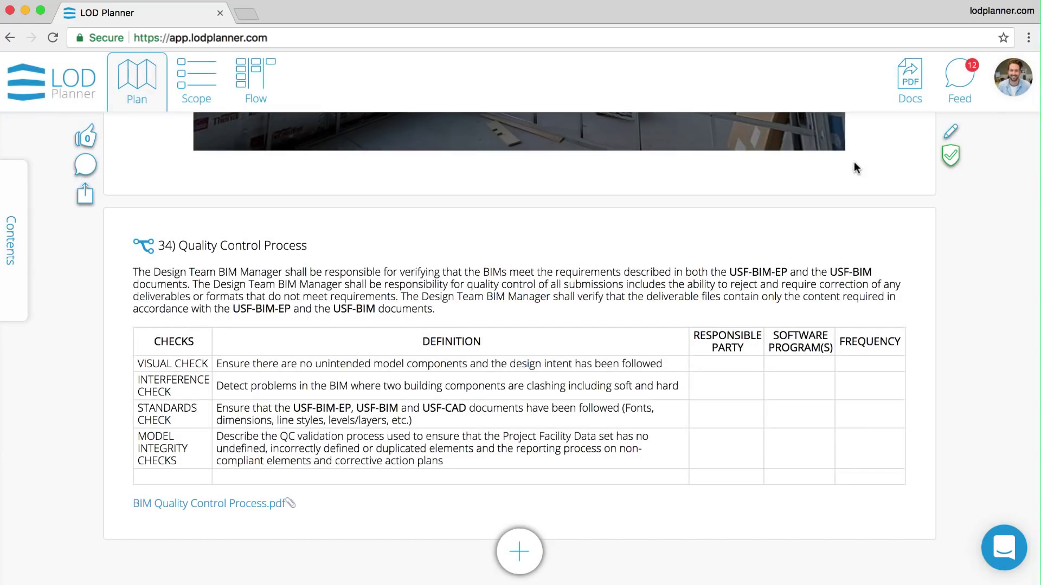
# - Drag 28. Signatures below Quality Control Process in the contents, then jump to Signatures and SIPOC
pyautogui.click(14, 256)
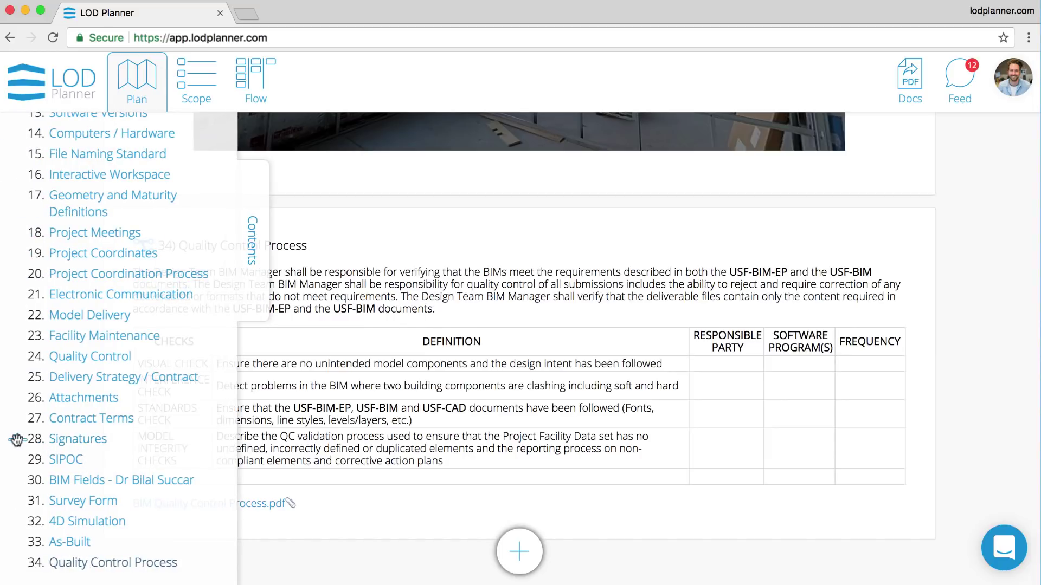
pyautogui.moveTo(17, 441); pyautogui.dragTo(18, 569)
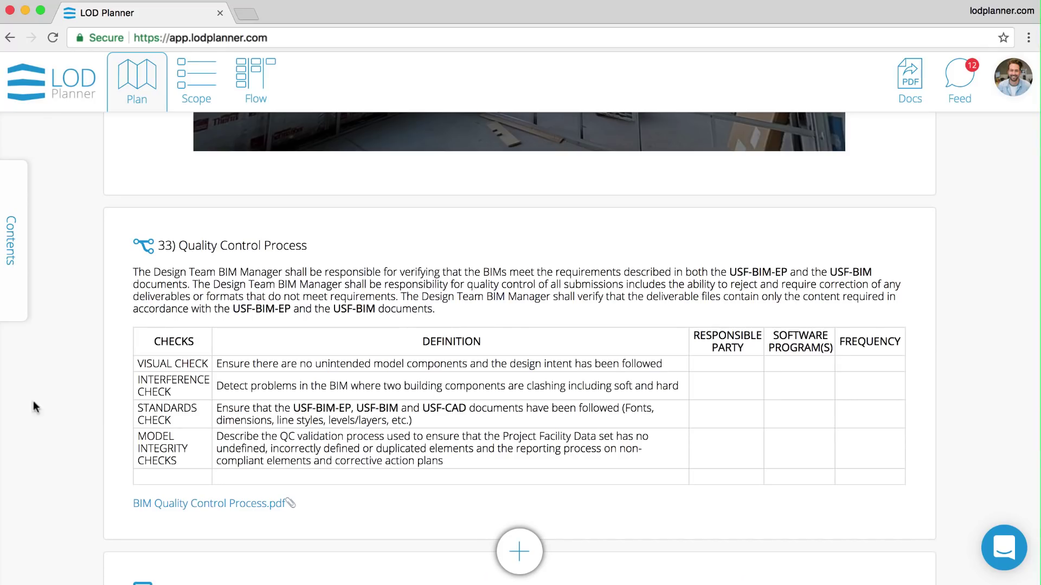
pyautogui.moveTo(16, 283)
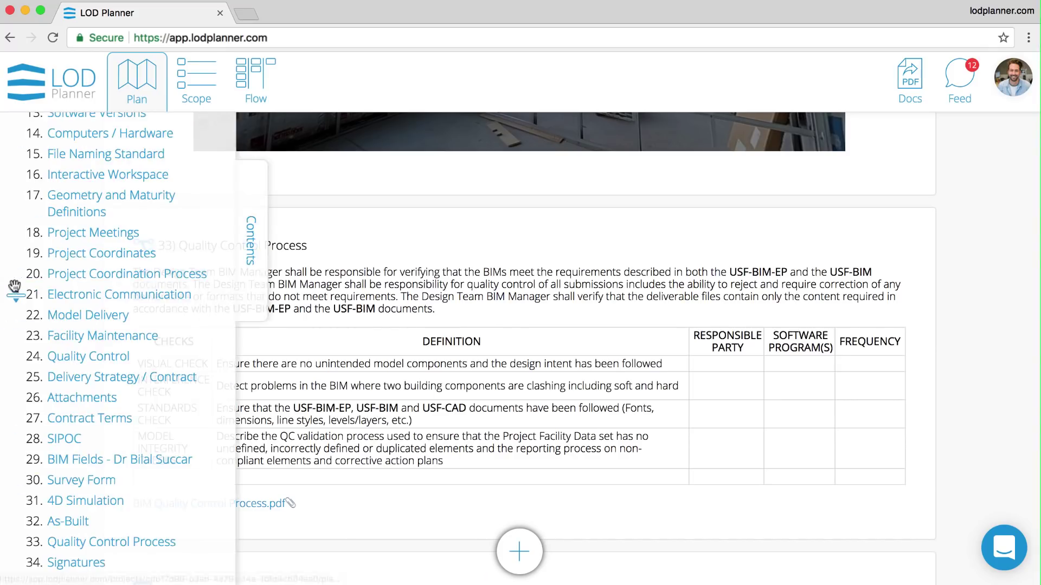
pyautogui.click(76, 563)
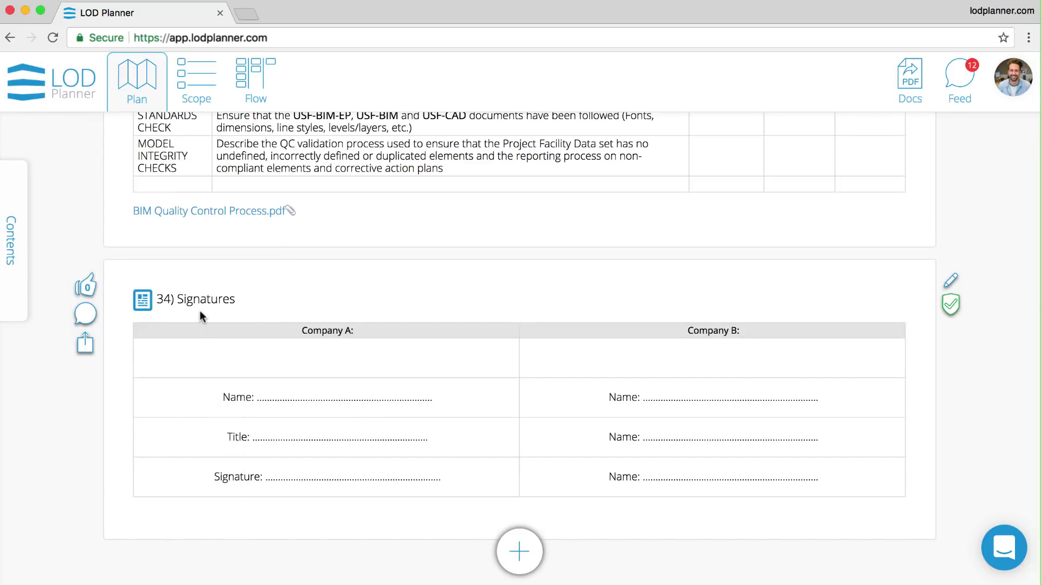
pyautogui.moveTo(21, 230)
pyautogui.click(62, 439)
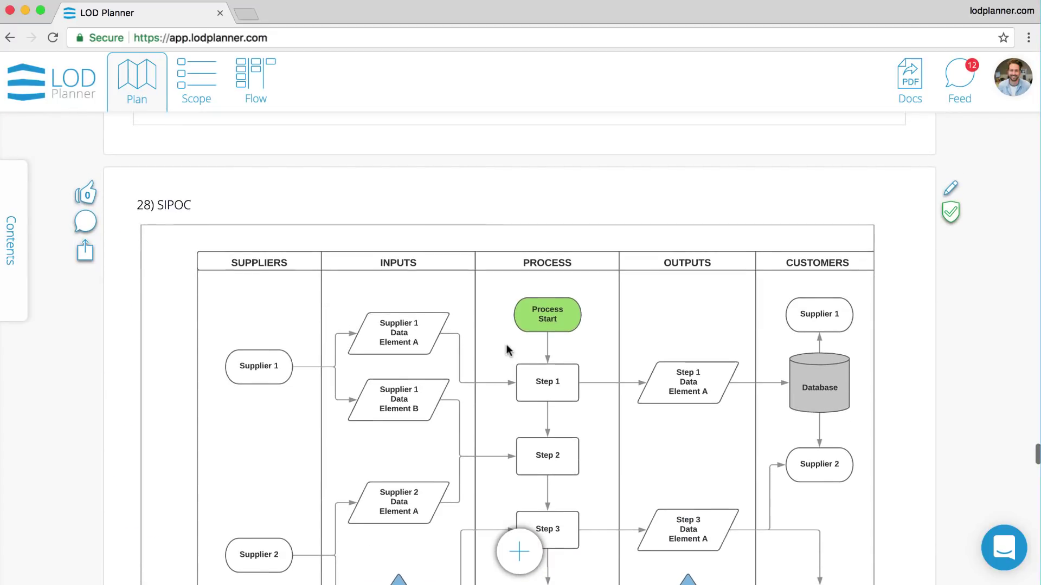
# - Scroll through the SIPOC and BIM Fields sections and answer Yes on the embedded survey
pyautogui.scroll(-6, 492, 388)
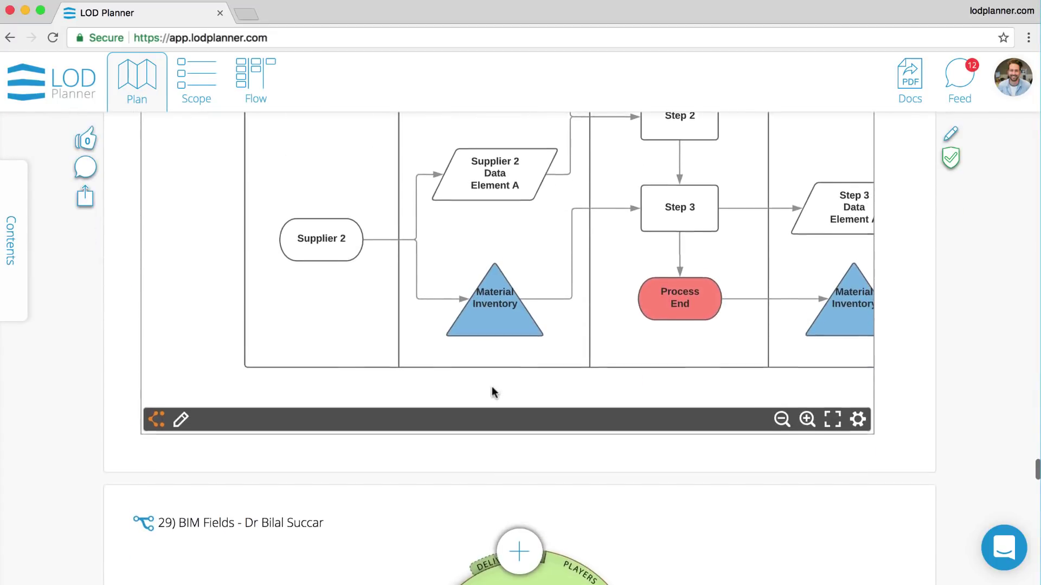
pyautogui.scroll(-6, 492, 386)
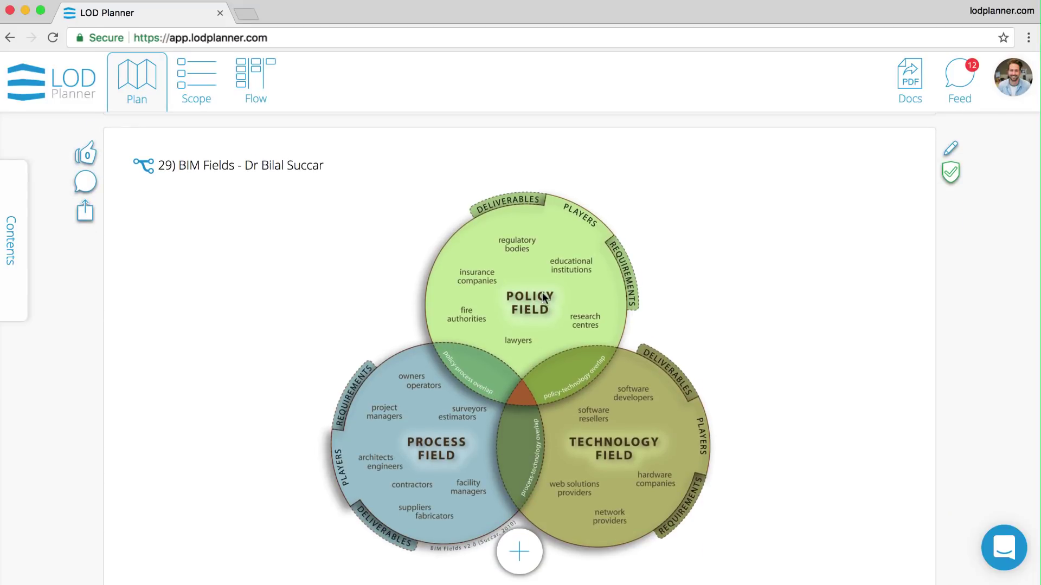
pyautogui.scroll(-10, 1007, 317)
pyautogui.click(305, 359)
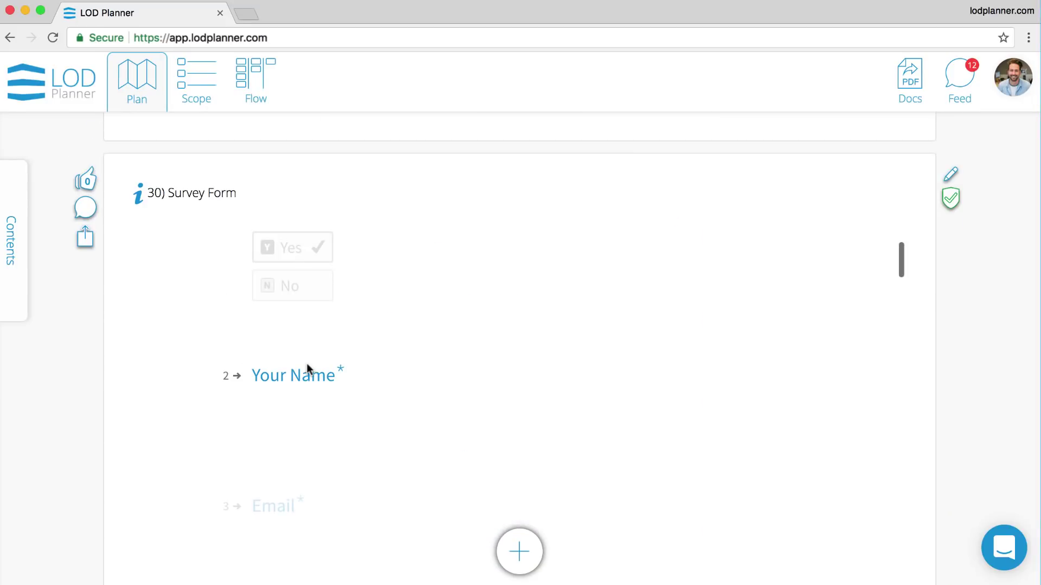
# - Scroll past the 4D Simulation and play the As-Built walkthrough video
pyautogui.scroll(-2, 307, 414)
pyautogui.scroll(-10, 983, 395)
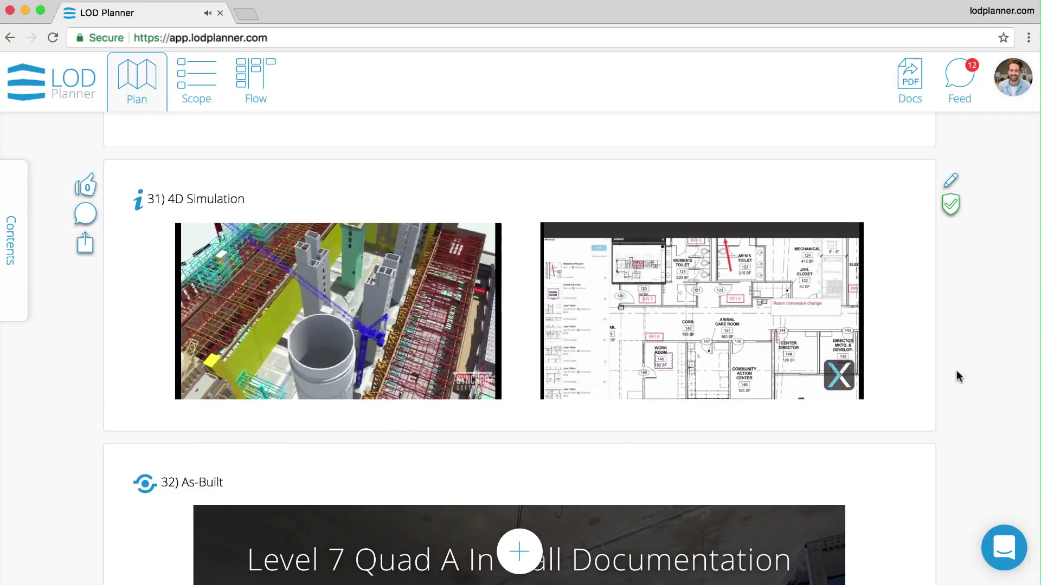
pyautogui.scroll(-3, 957, 376)
pyautogui.scroll(-3, 957, 376)
pyautogui.click(522, 387)
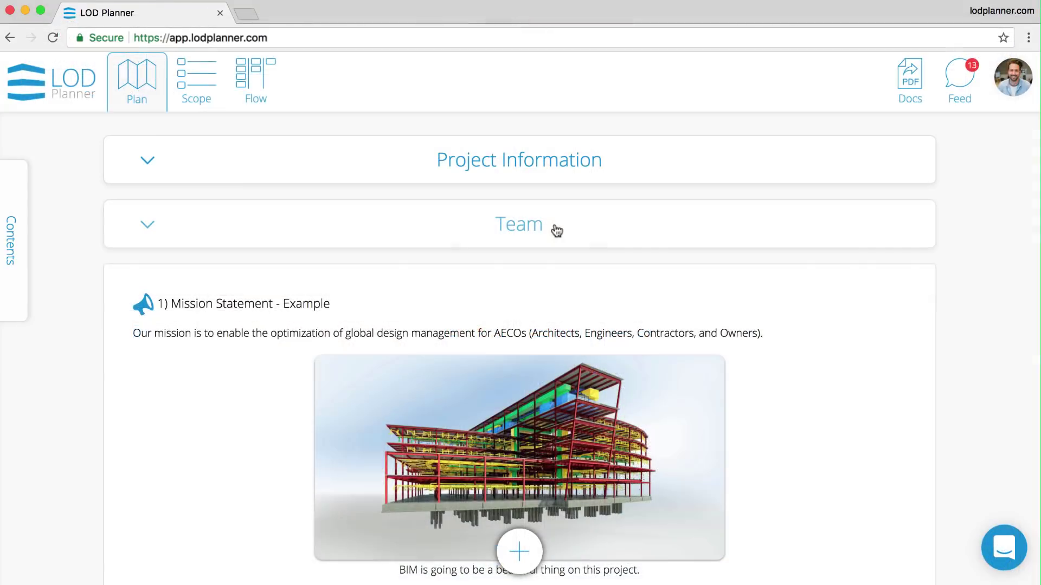
# - Give BIM There Architects the LOD Planner Logo.png from LOGOS and recolour its BIM tag blue
pyautogui.click(555, 227)
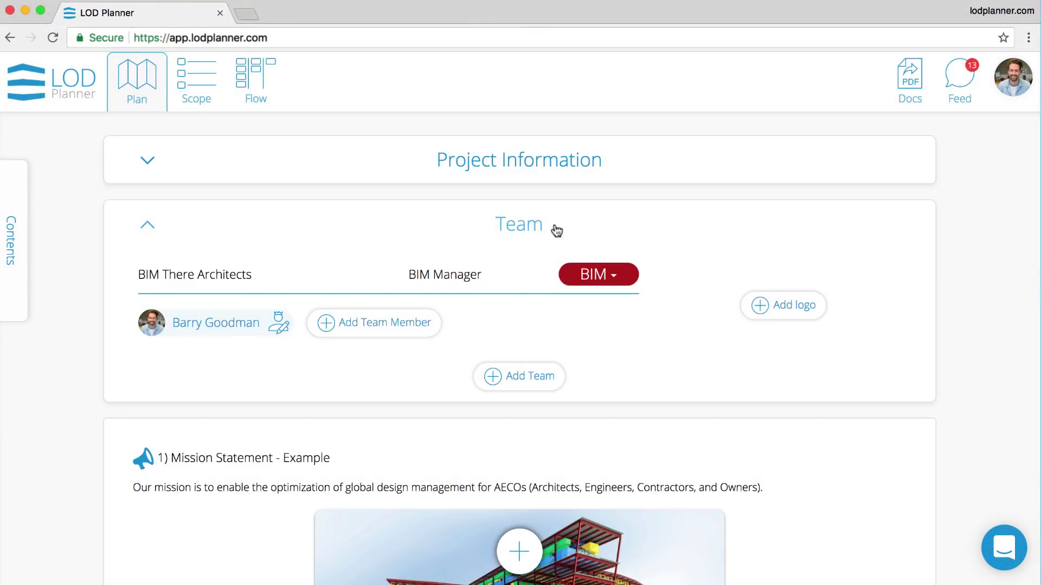
pyautogui.click(778, 318)
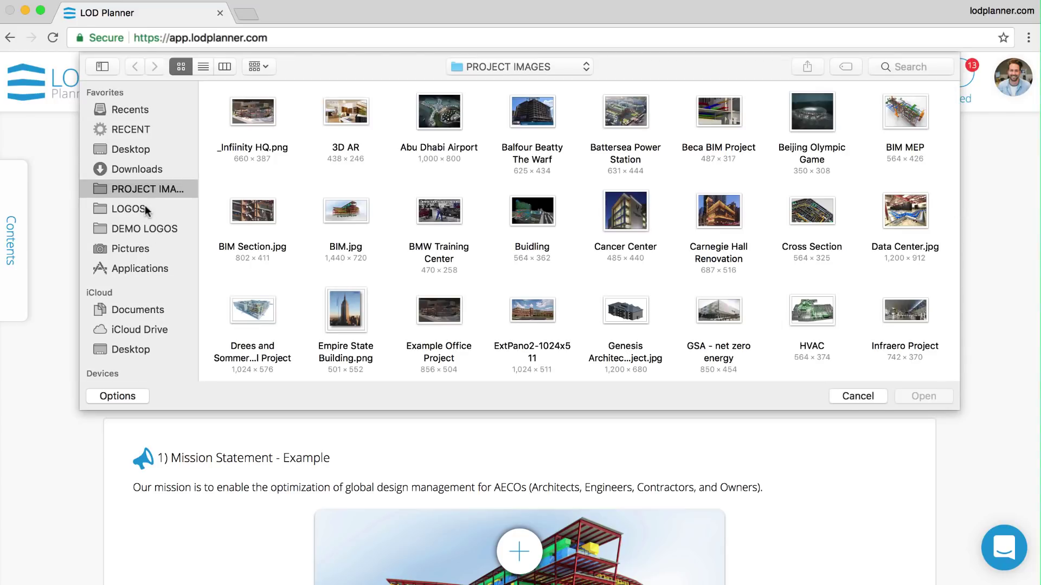
pyautogui.click(144, 209)
pyautogui.scroll(-10, 597, 244)
pyautogui.click(906, 241)
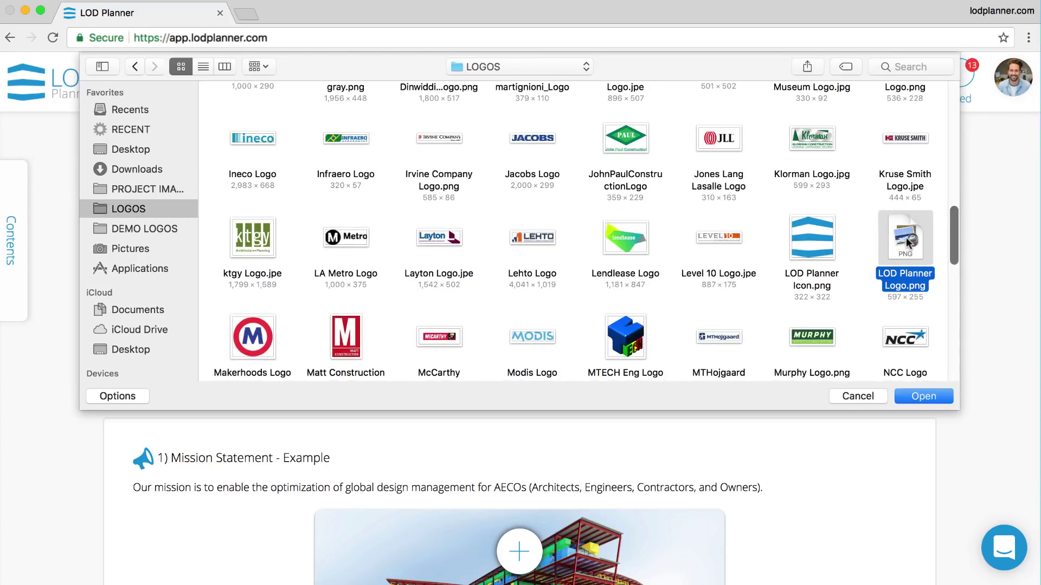
pyautogui.doubleClick(908, 243)
pyautogui.click(618, 277)
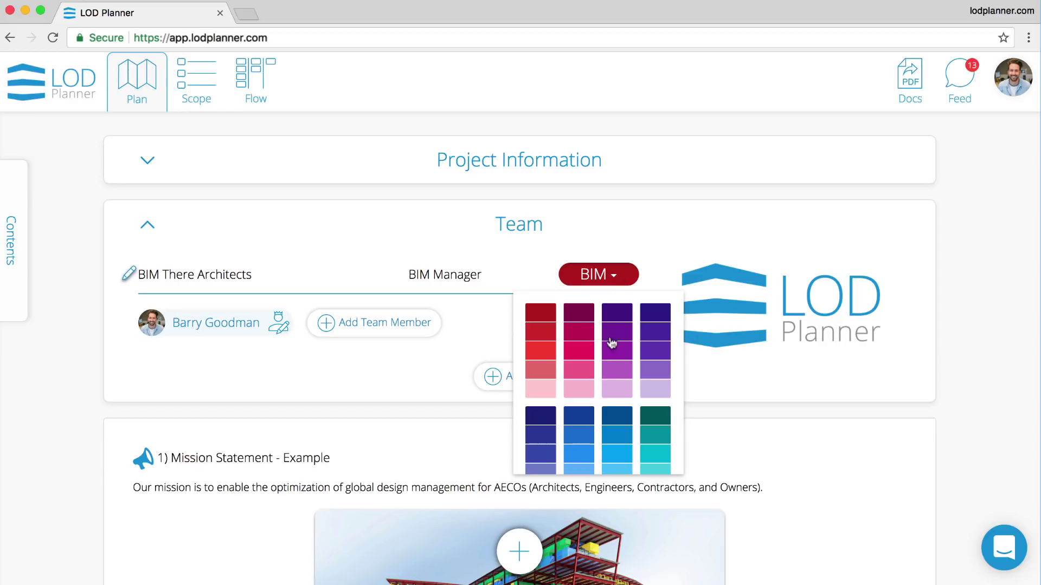
pyautogui.click(617, 435)
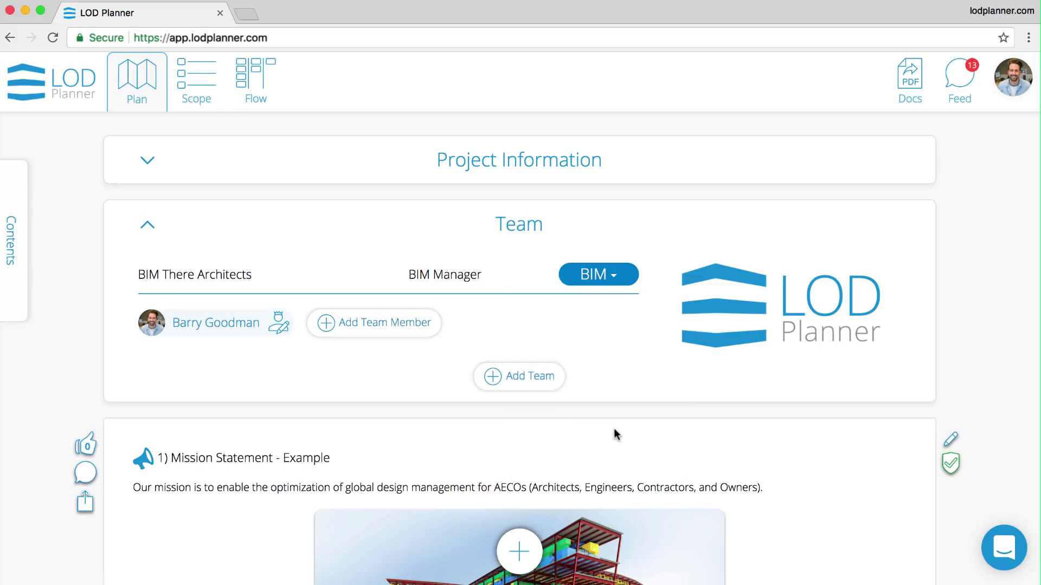
# - Add an Infinite Space team with the Owner role and a logo, then start inviting an architects member
pyautogui.click(530, 378)
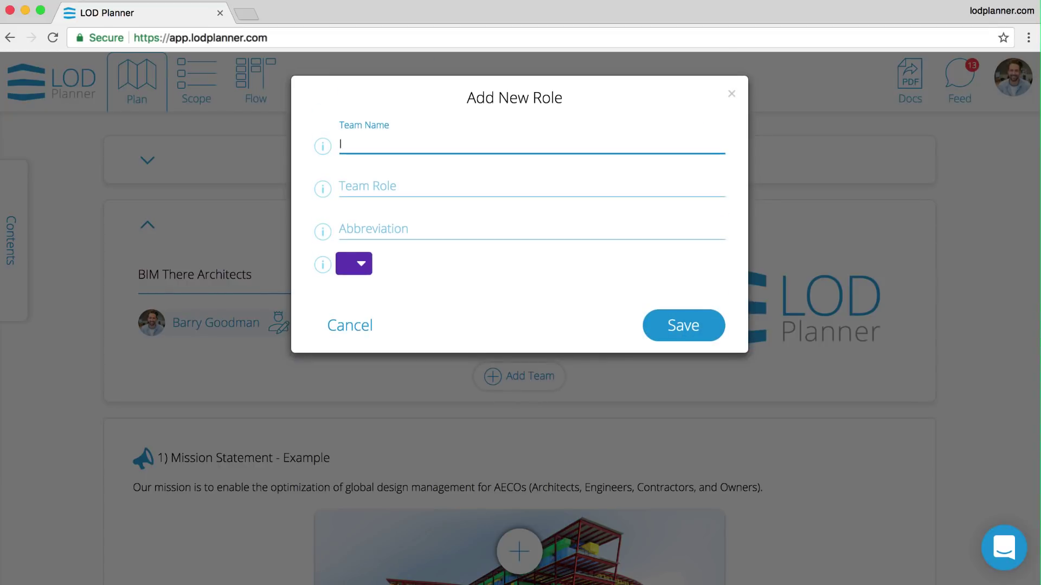
pyautogui.write('Infinite S')
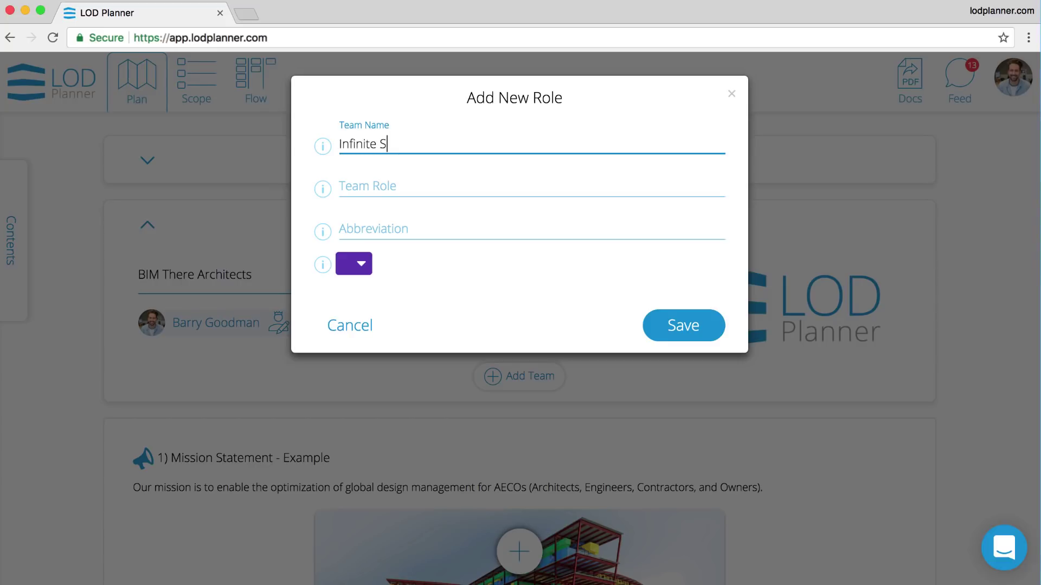
pyautogui.write('pace')
pyautogui.press('Tab')
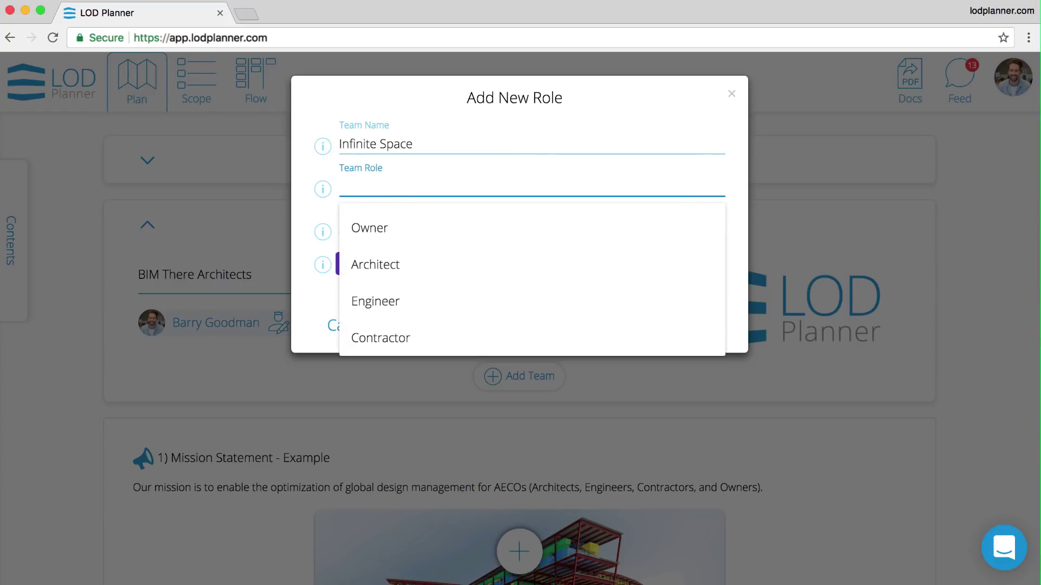
pyautogui.click(418, 227)
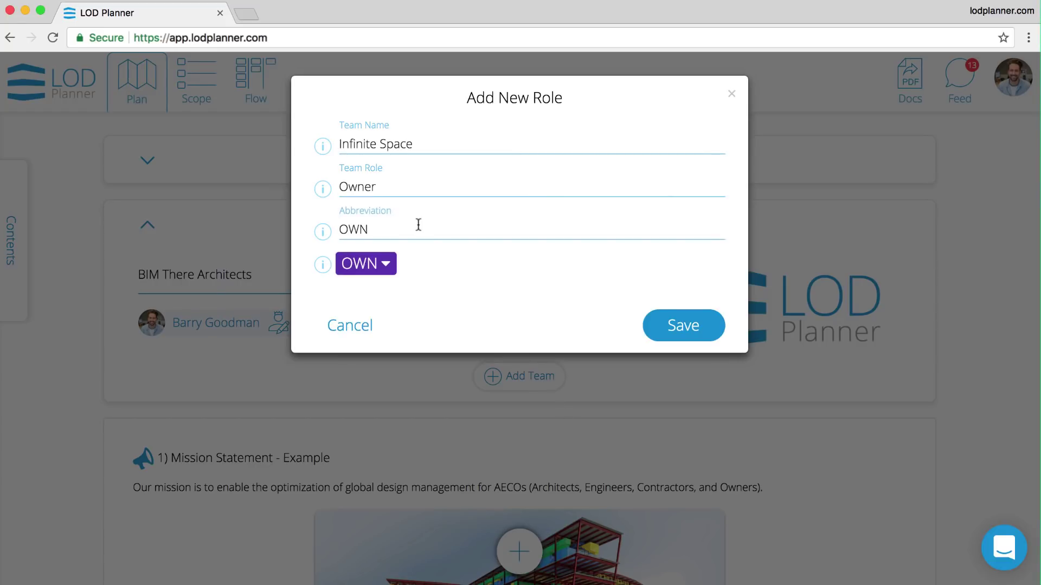
pyautogui.click(667, 324)
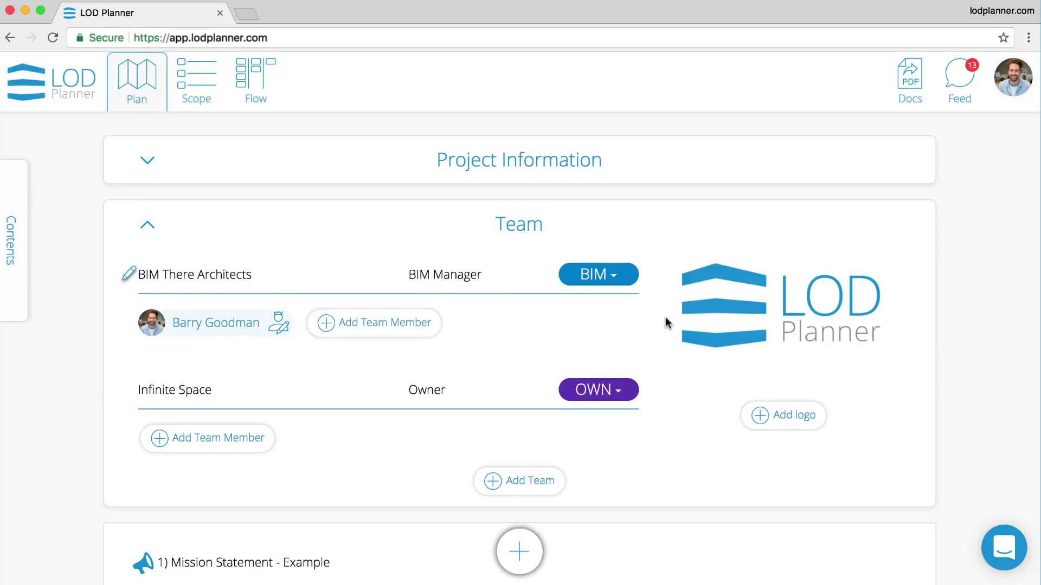
pyautogui.click(770, 415)
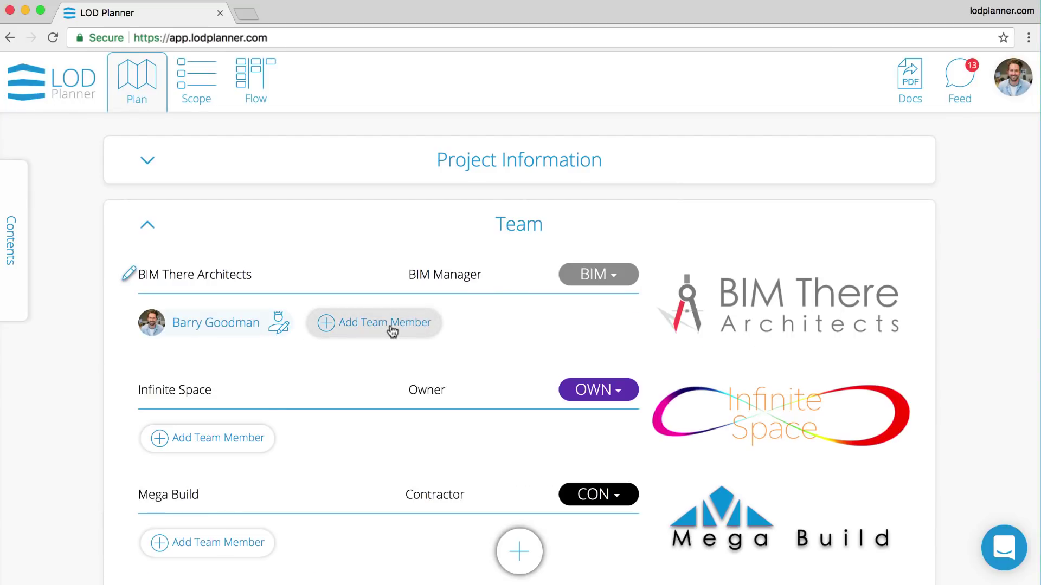
pyautogui.click(391, 324)
# - Invite a Viewer to BIM There Architects by entering the invitee's e-mail, then check and close their profile
pyautogui.moveTo(423, 193)
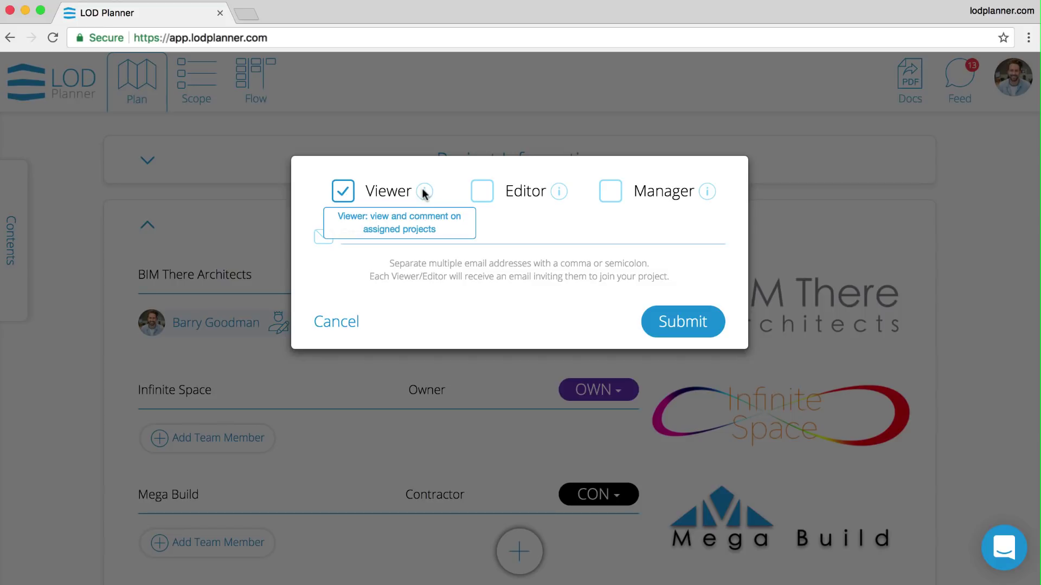
pyautogui.moveTo(551, 194)
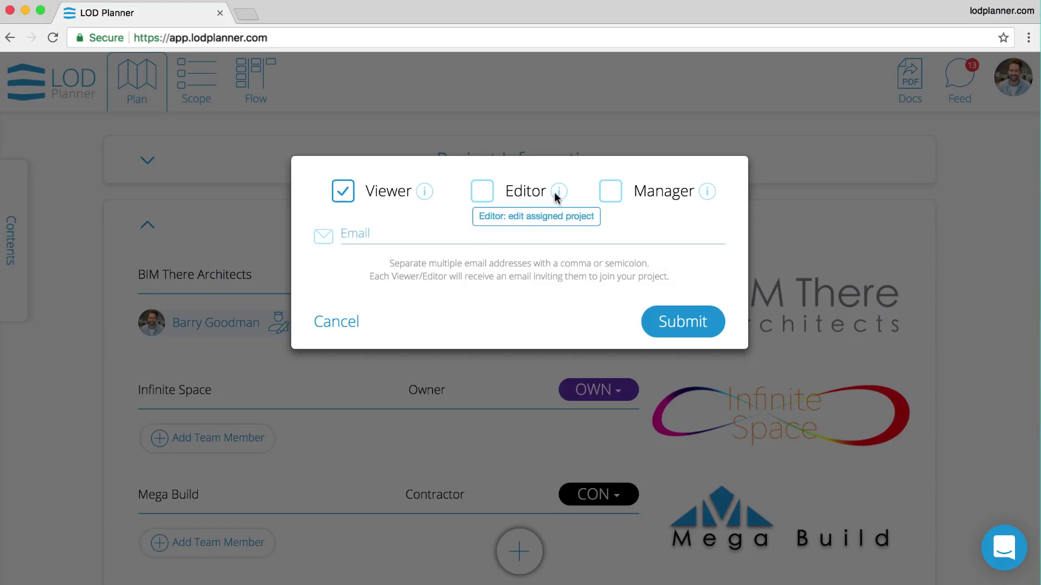
pyautogui.moveTo(686, 193)
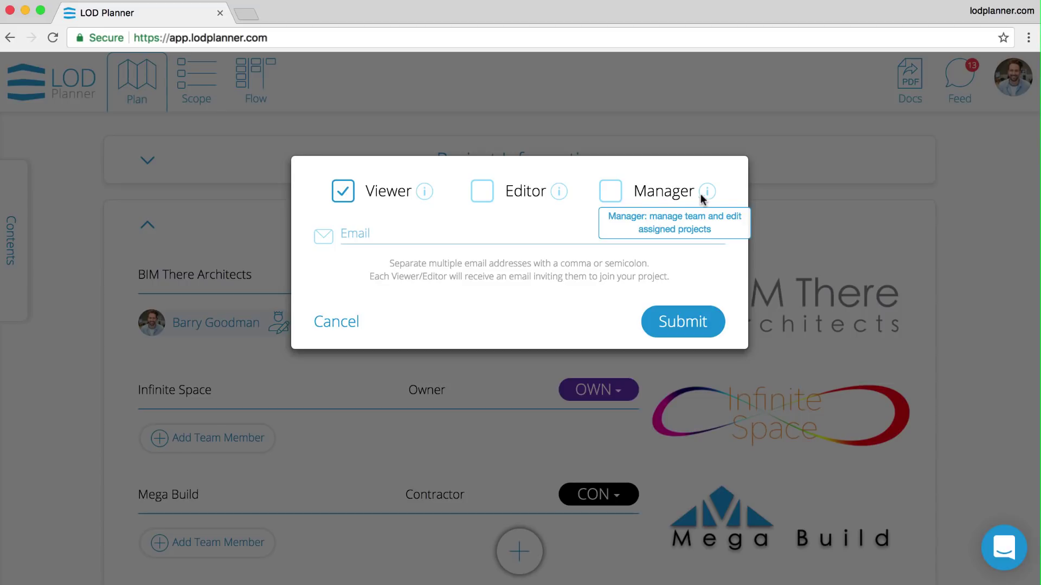
pyautogui.click(490, 233)
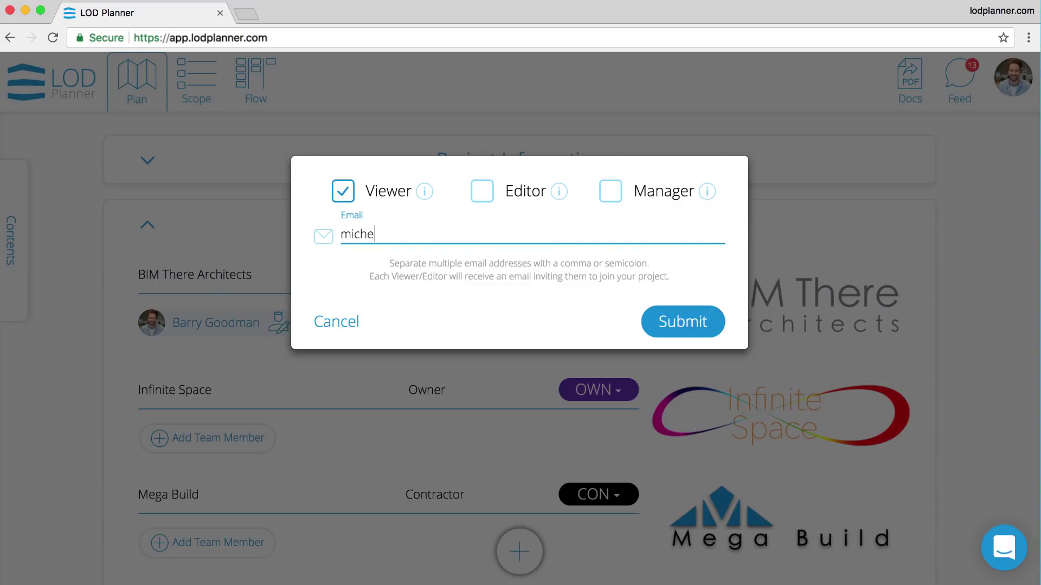
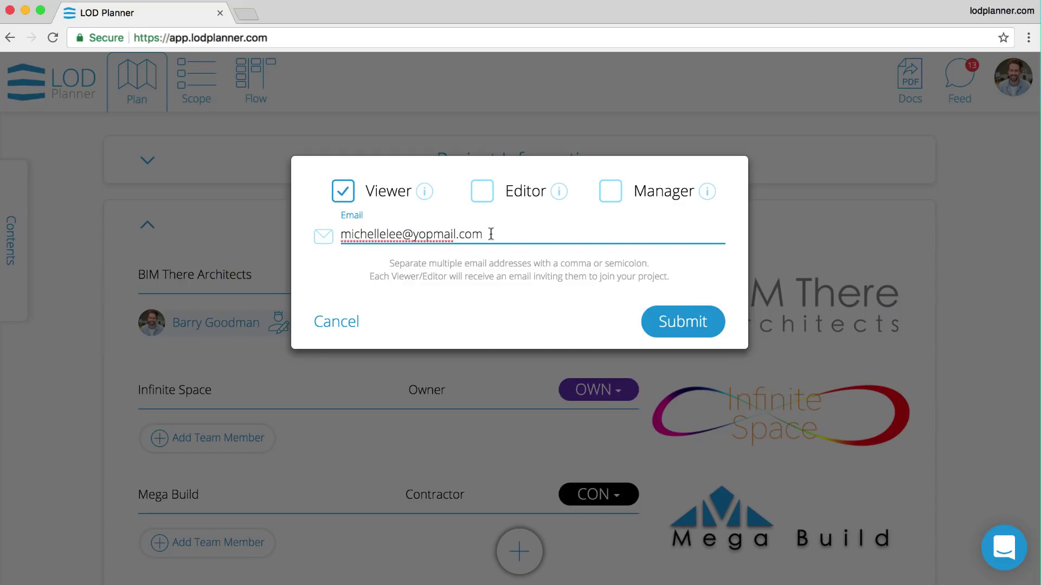
pyautogui.click(676, 322)
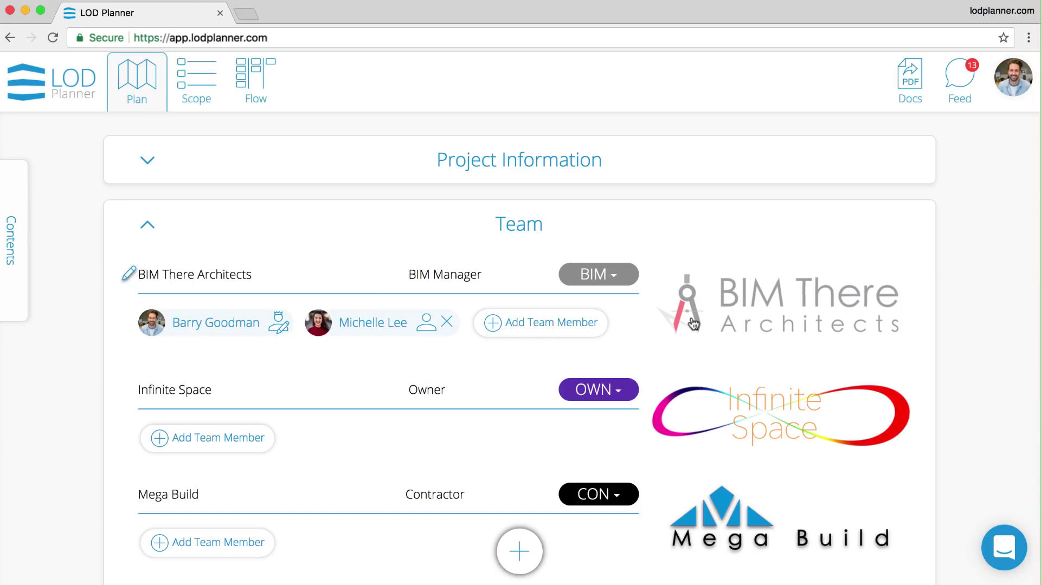
pyautogui.click(372, 325)
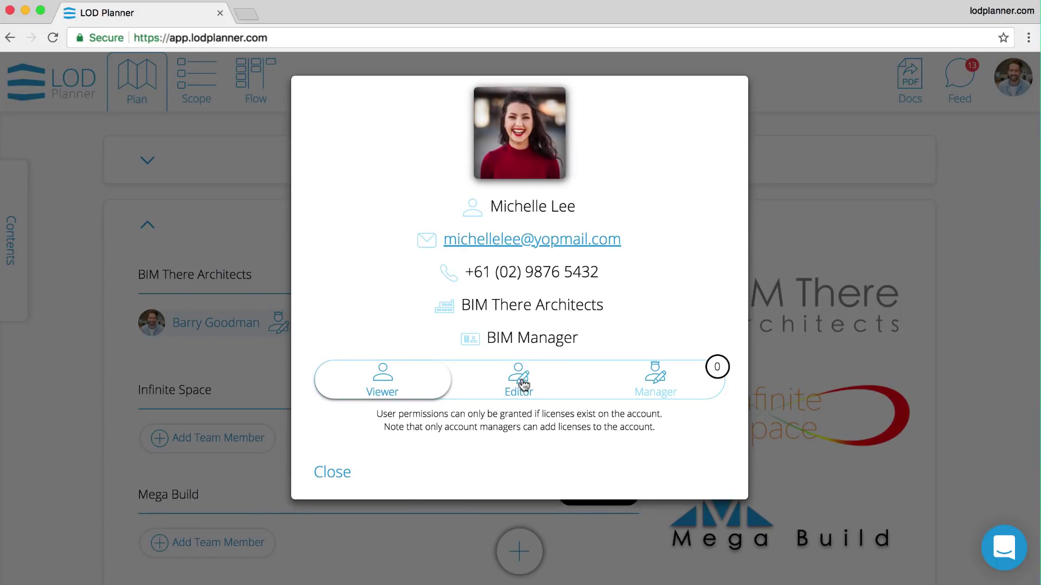
pyautogui.click(333, 473)
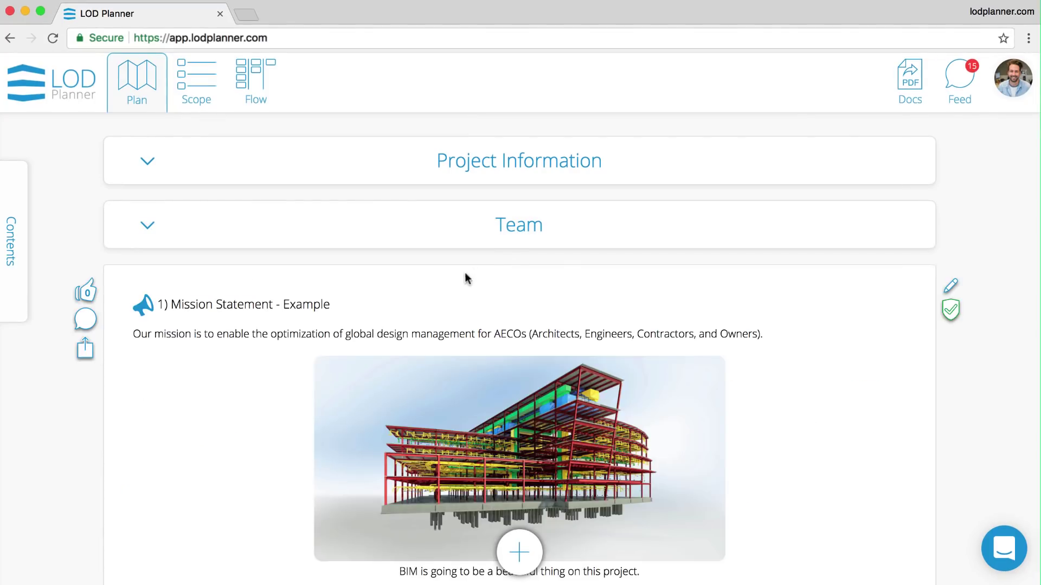
# - Post 'I really like this mission statement - we should propose' with a thumbs-up emoji on the Mission Statement
pyautogui.click(85, 319)
pyautogui.write('I')
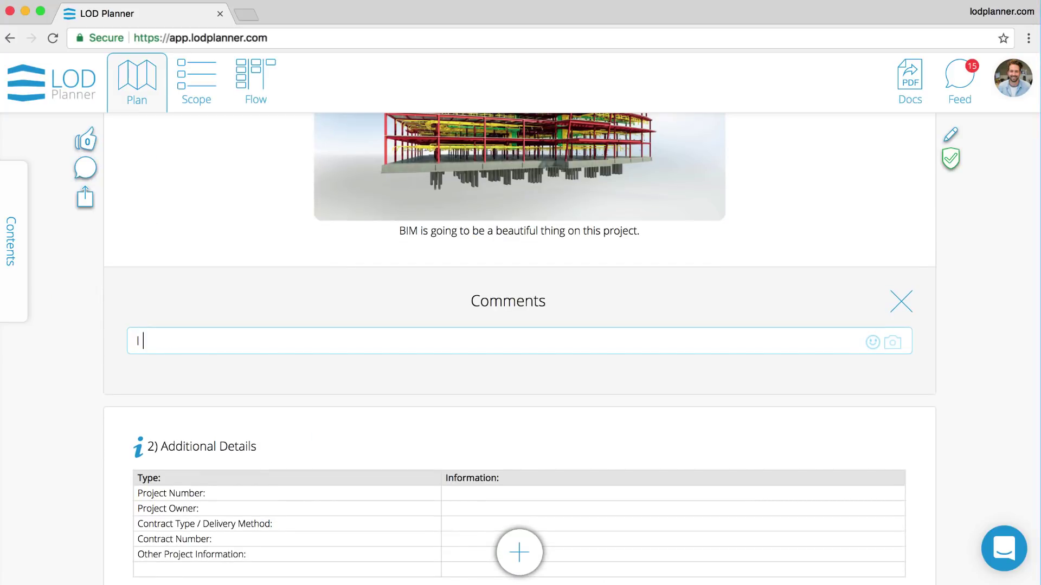
pyautogui.write(' really like this mission statem')
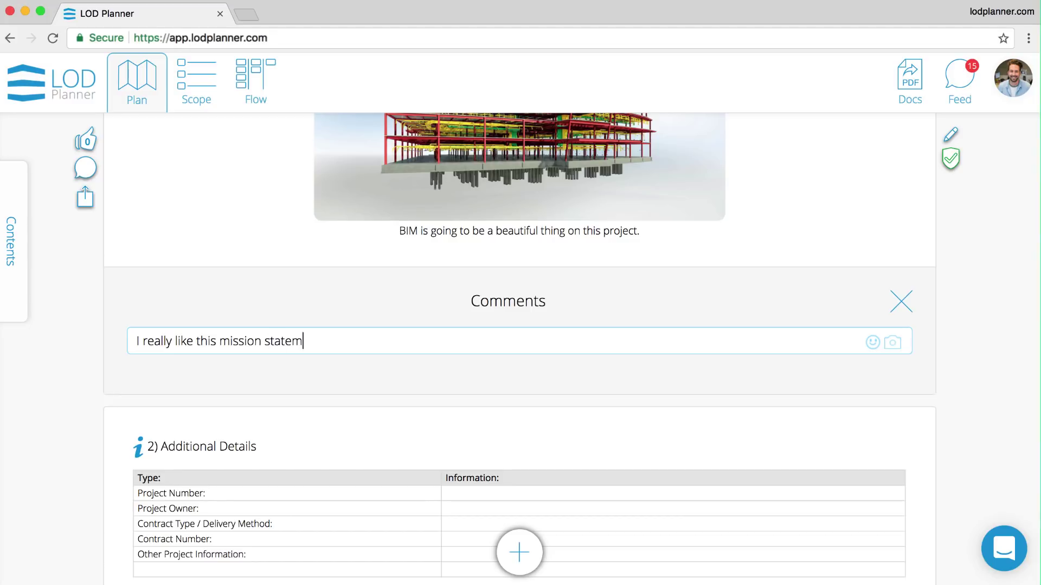
pyautogui.write('ent - we should propose it!')
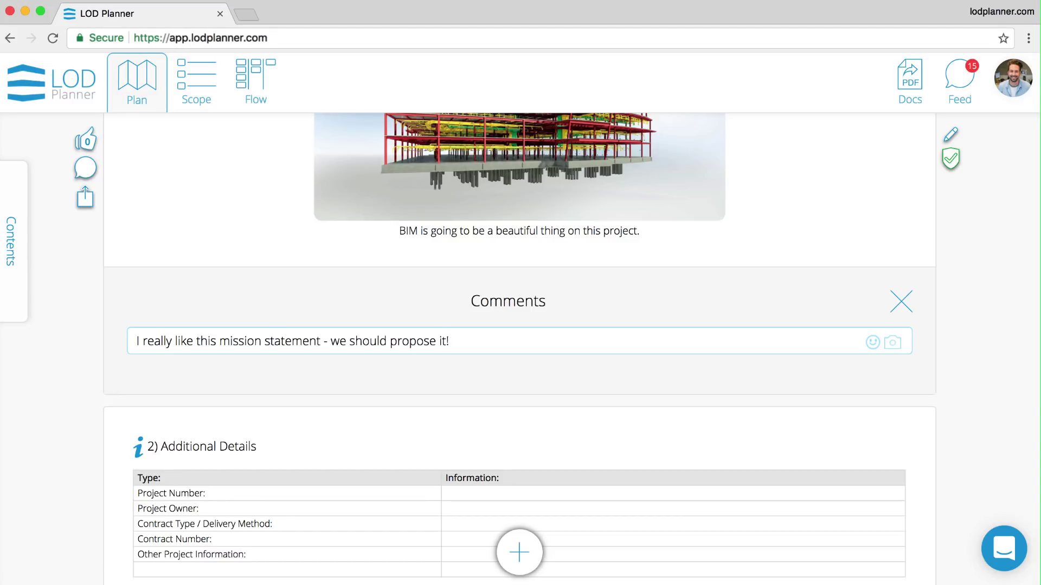
pyautogui.click(872, 344)
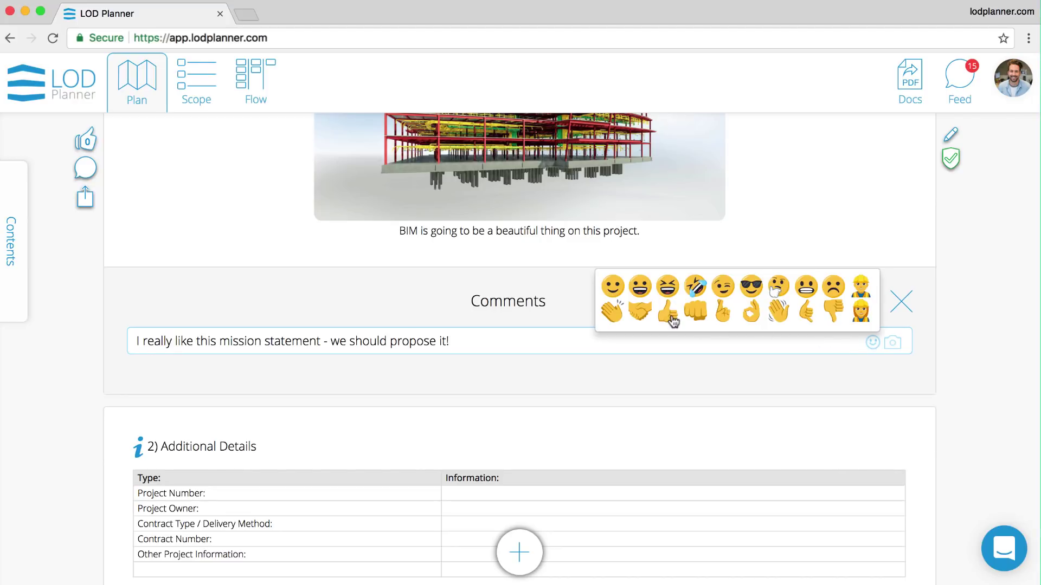
pyautogui.click(669, 317)
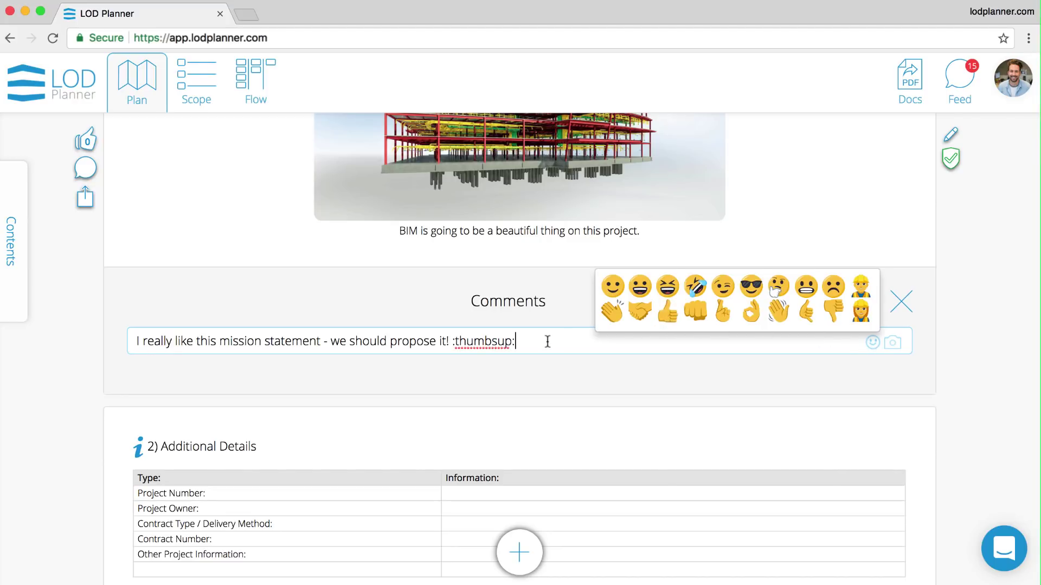
pyautogui.press('Return')
# - Approve and freeze the Mission Statement section, then close its comments
pyautogui.scroll(5, 814, 273)
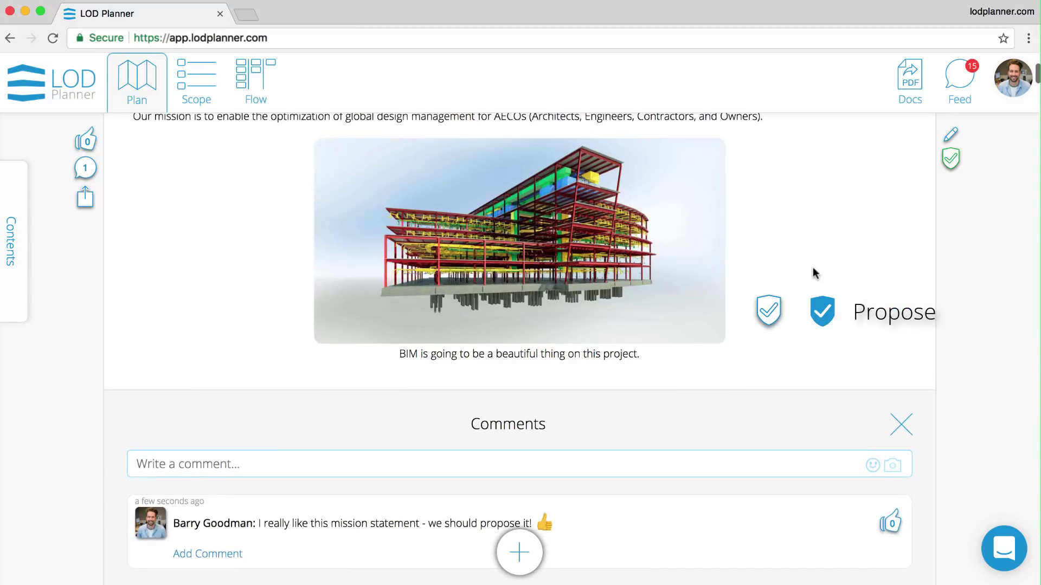
pyautogui.scroll(1, 815, 272)
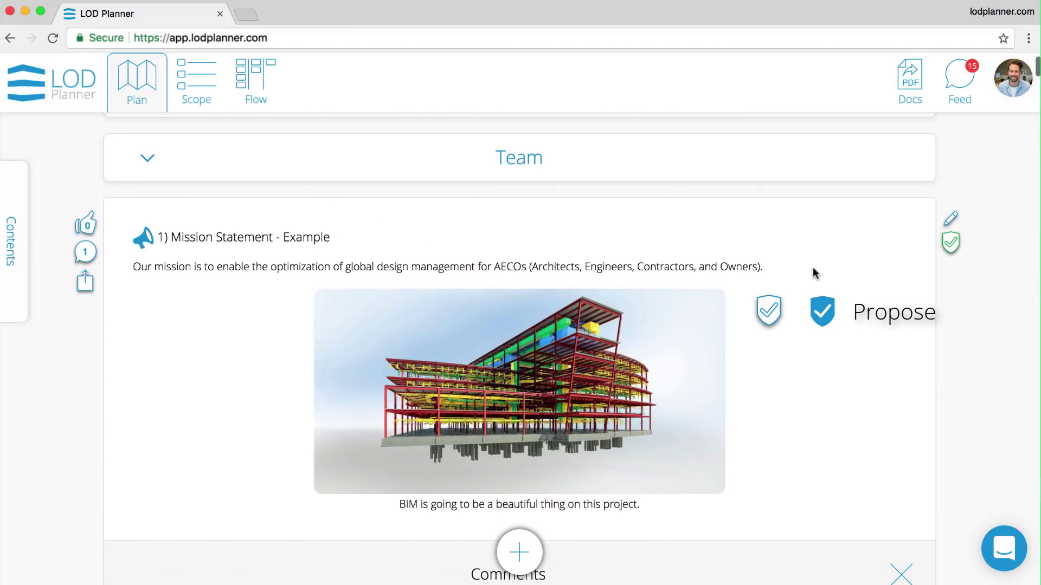
pyautogui.click(950, 244)
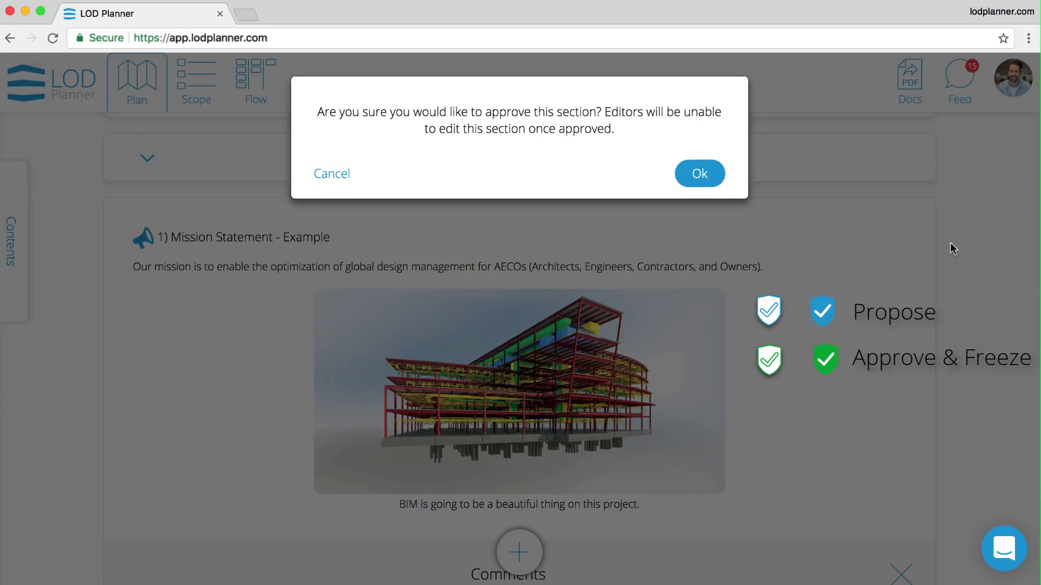
pyautogui.click(720, 175)
pyautogui.moveTo(915, 221)
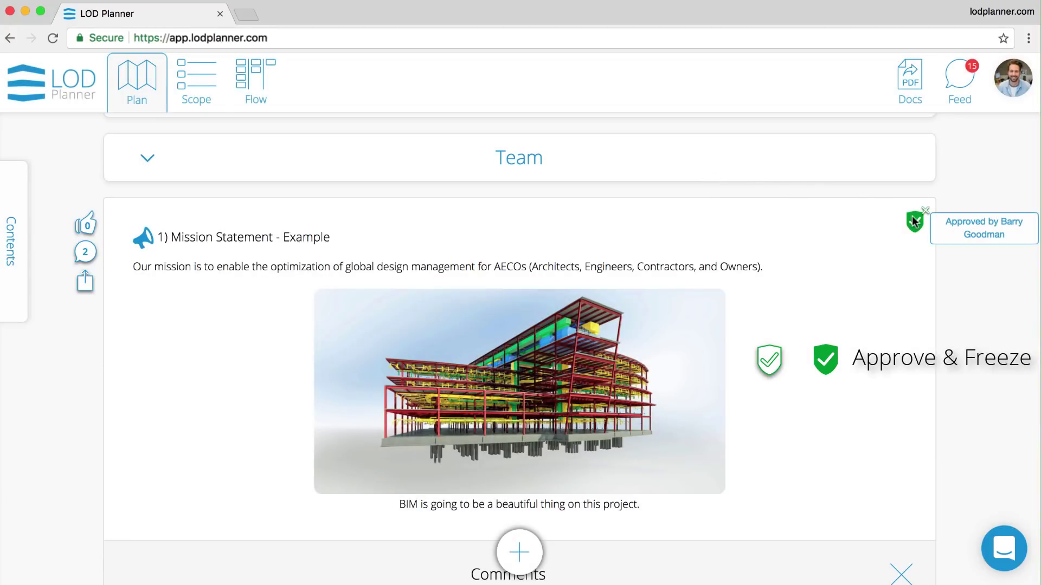
pyautogui.scroll(-5, 914, 223)
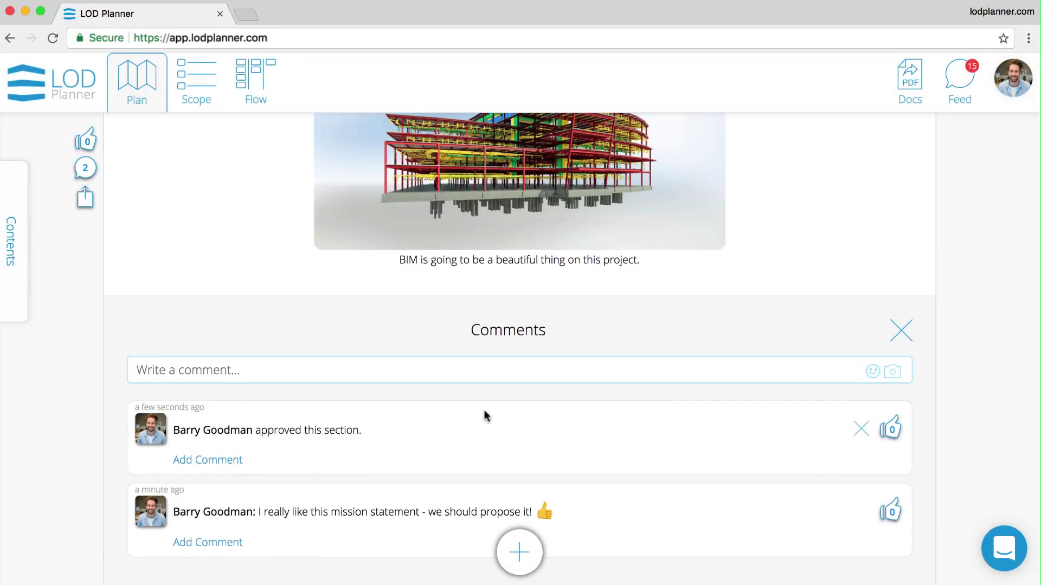
pyautogui.click(902, 330)
pyautogui.scroll(6, 903, 328)
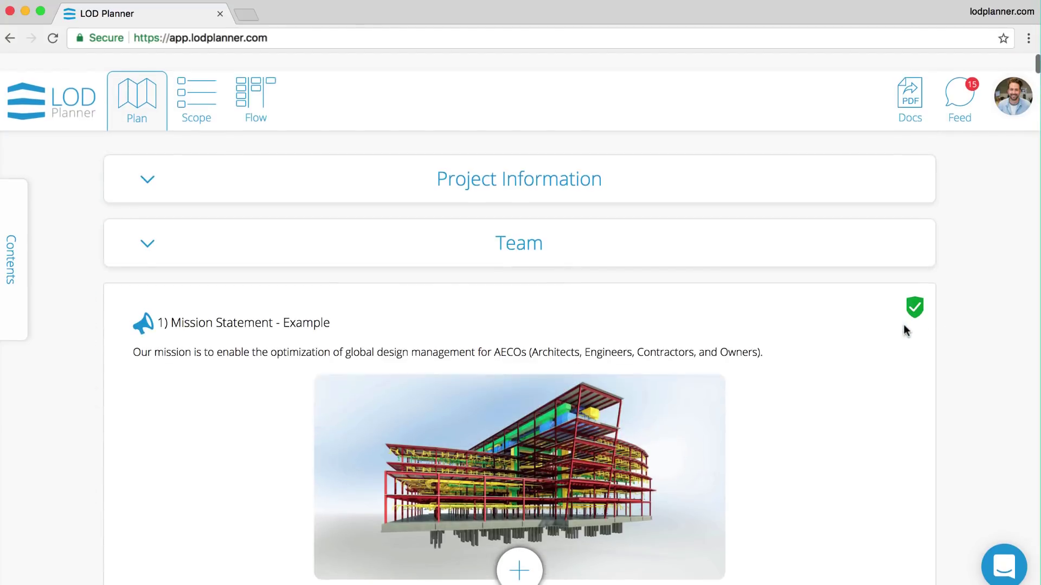
# - Add the US AIA Phases milestone template on the Scope page
pyautogui.click(197, 98)
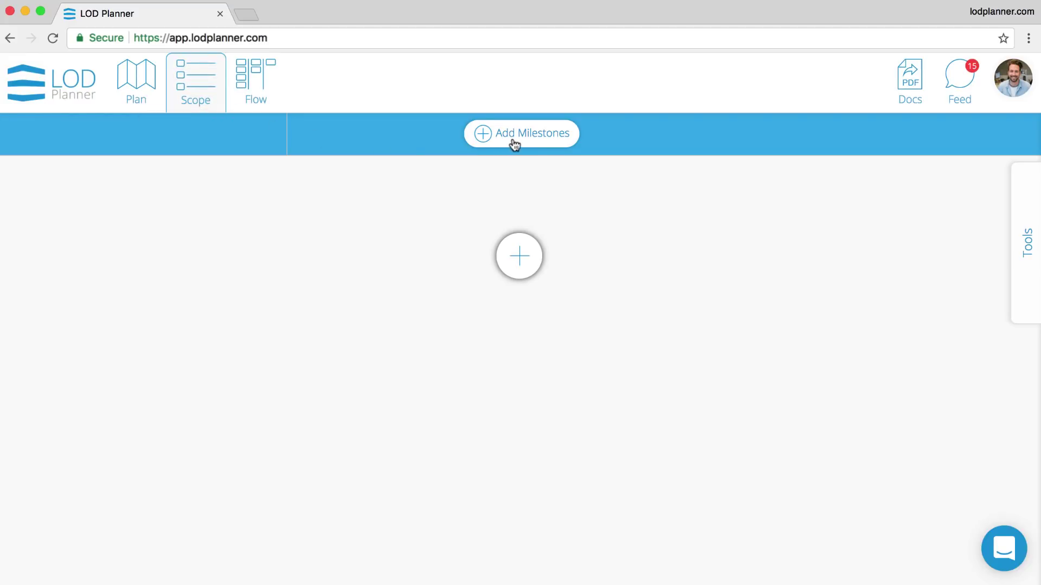
pyautogui.click(513, 137)
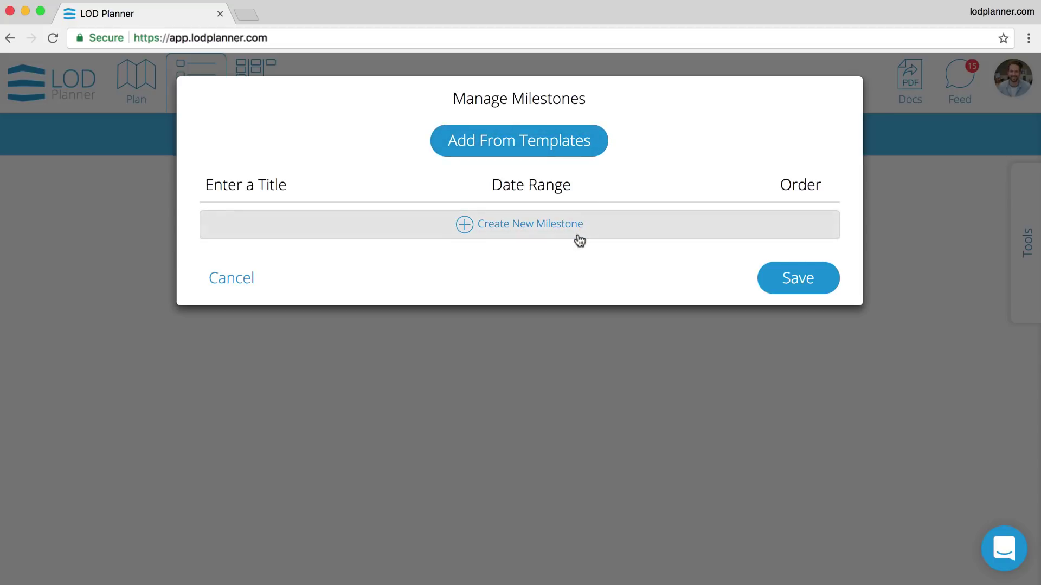
pyautogui.click(583, 153)
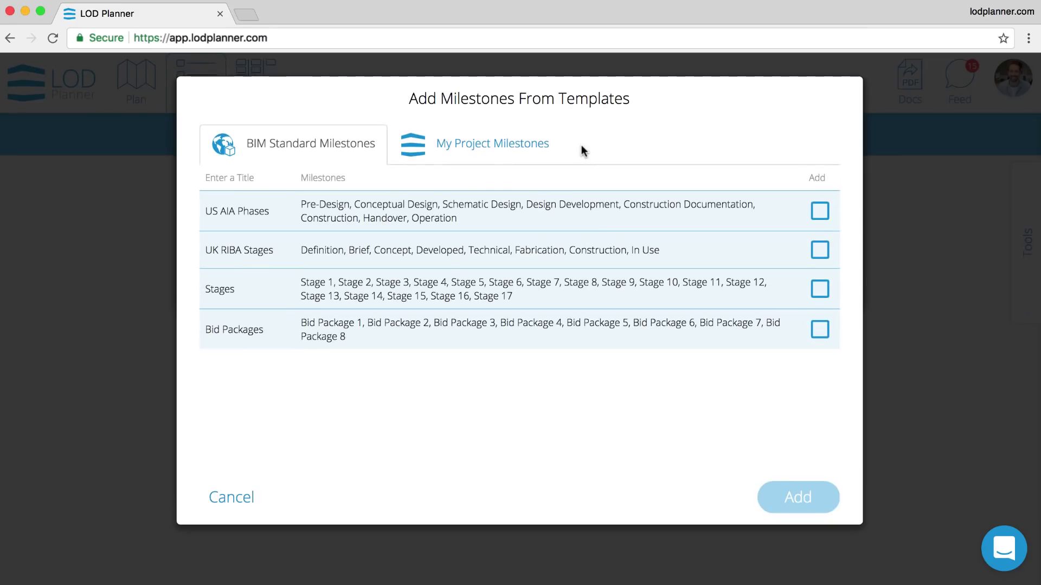
pyautogui.click(818, 212)
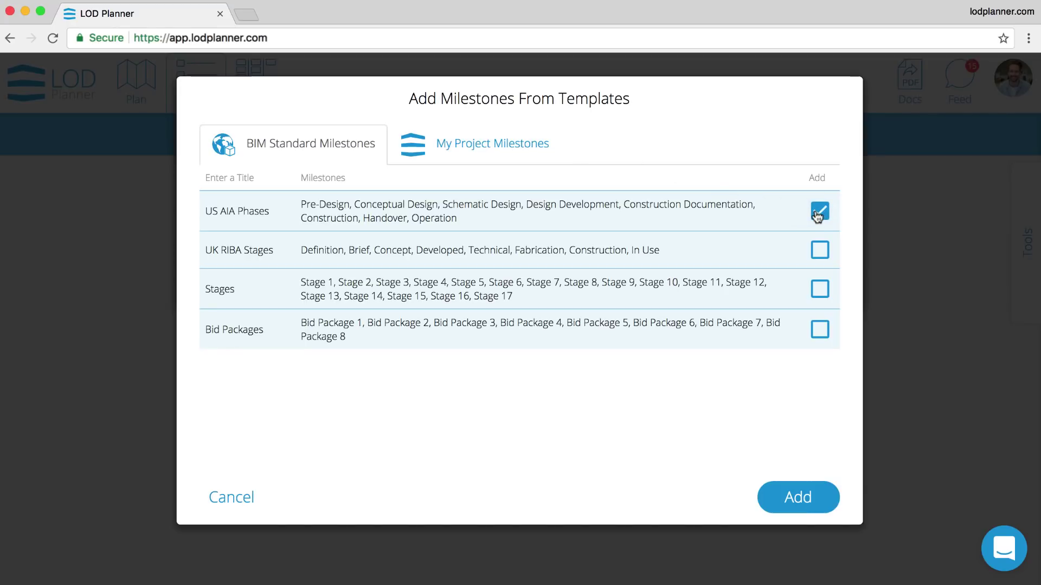
pyautogui.click(802, 497)
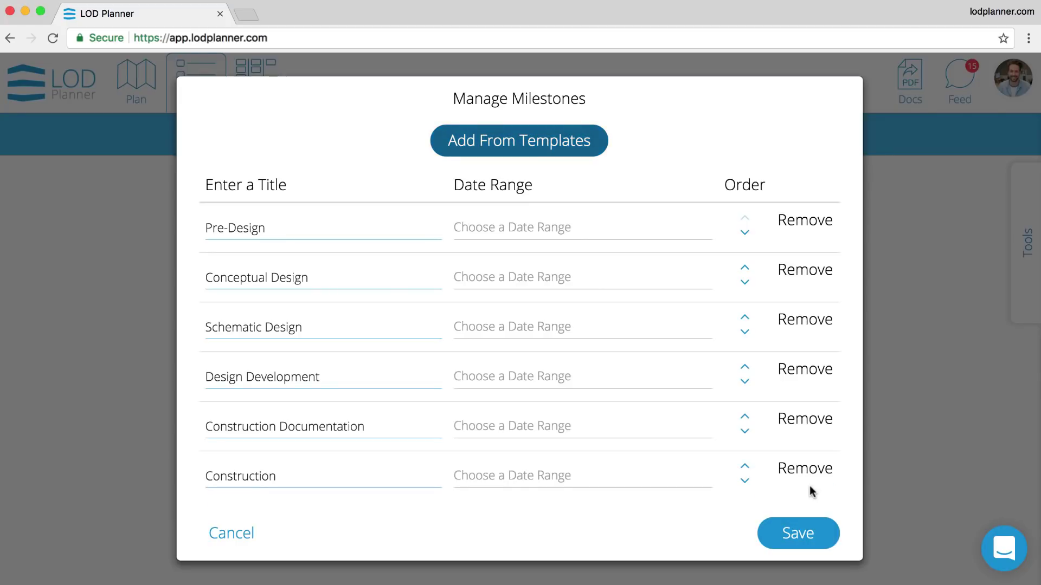
# - Remove Pre-Design and Conceptual Design, rename Construction Documentation to Coordination, and save the milestones
pyautogui.click(802, 222)
pyautogui.click(802, 223)
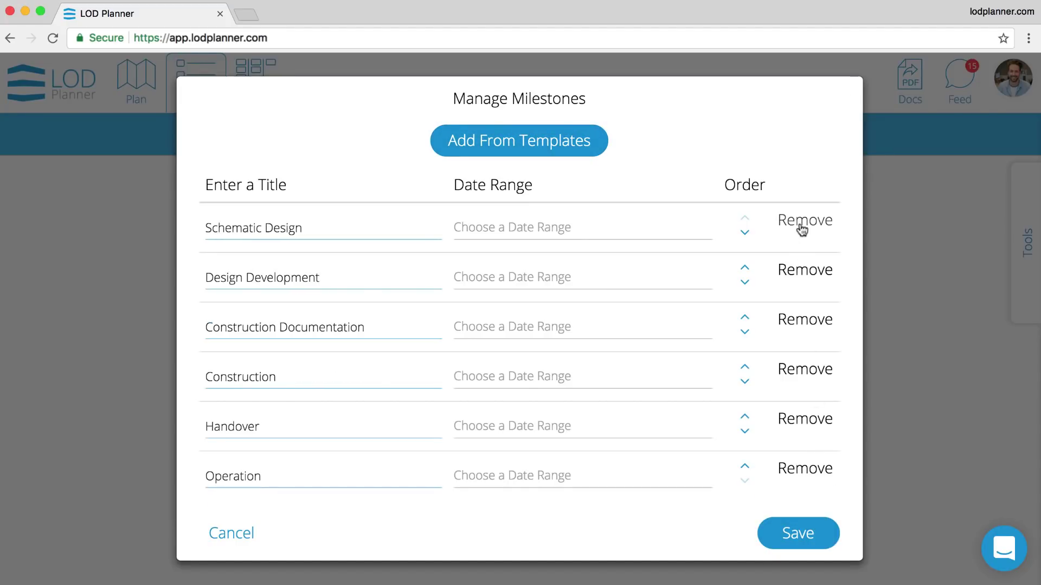
pyautogui.moveTo(372, 327); pyautogui.dragTo(190, 332)
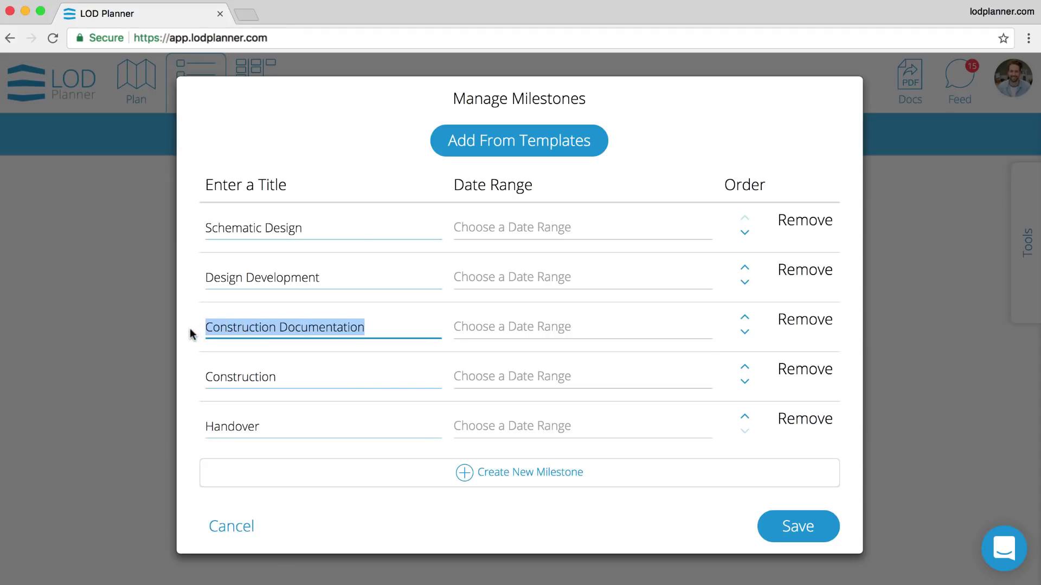
pyautogui.write('Coordination')
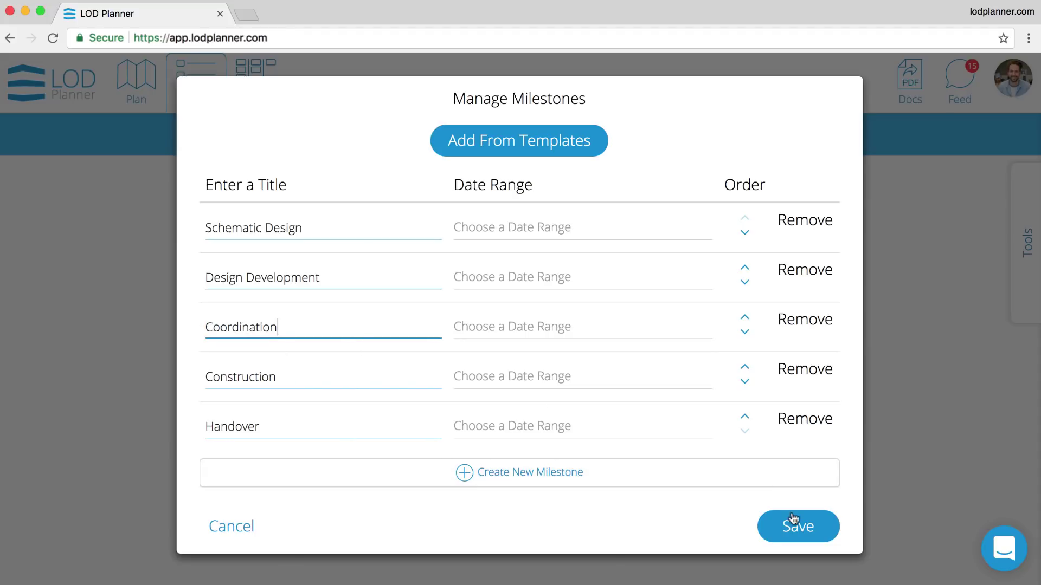
pyautogui.click(797, 525)
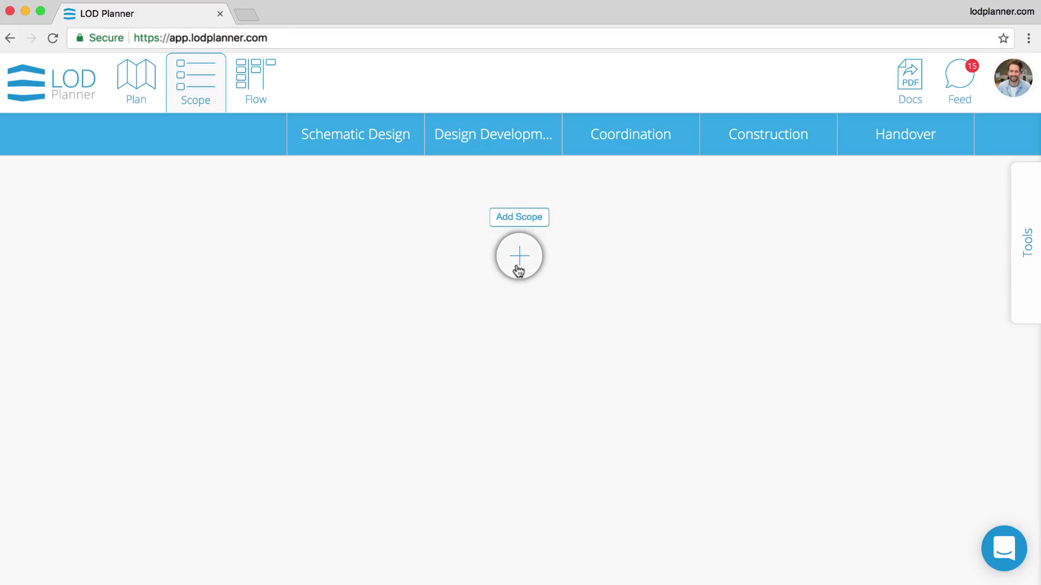
# - Add the Plumbing Model Scope to the plan
pyautogui.click(518, 269)
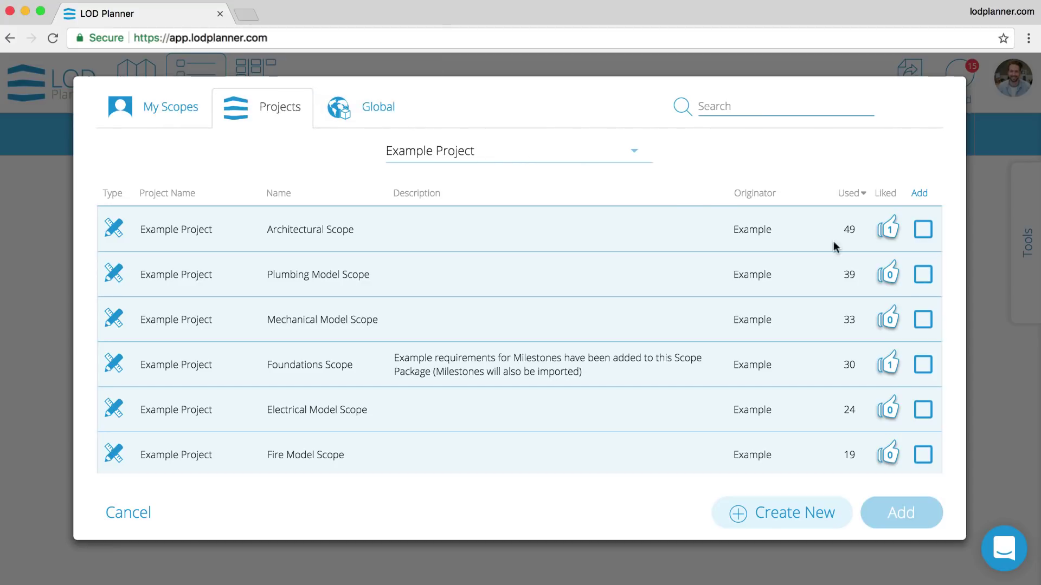
pyautogui.click(922, 275)
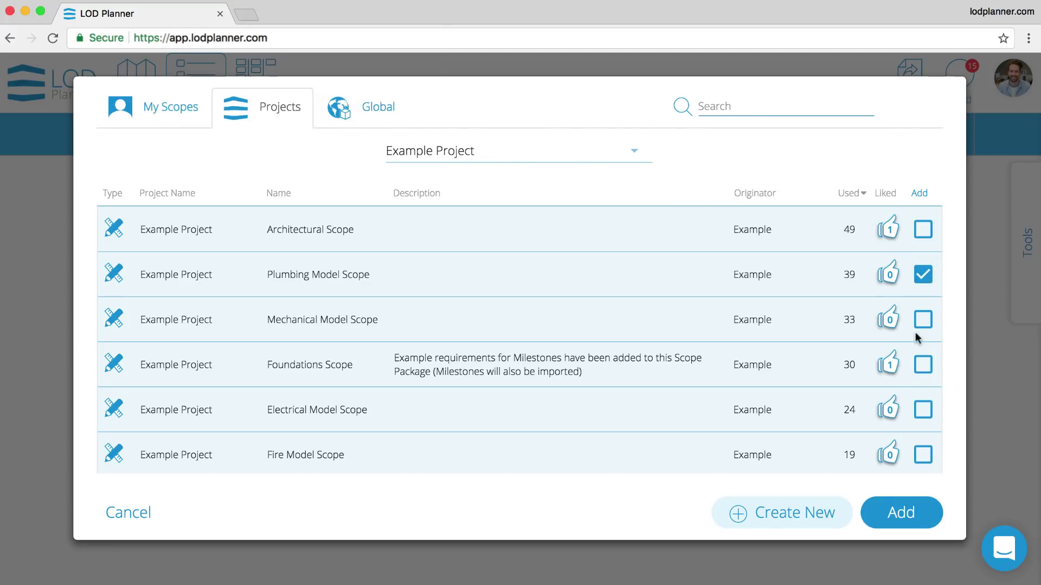
pyautogui.click(903, 513)
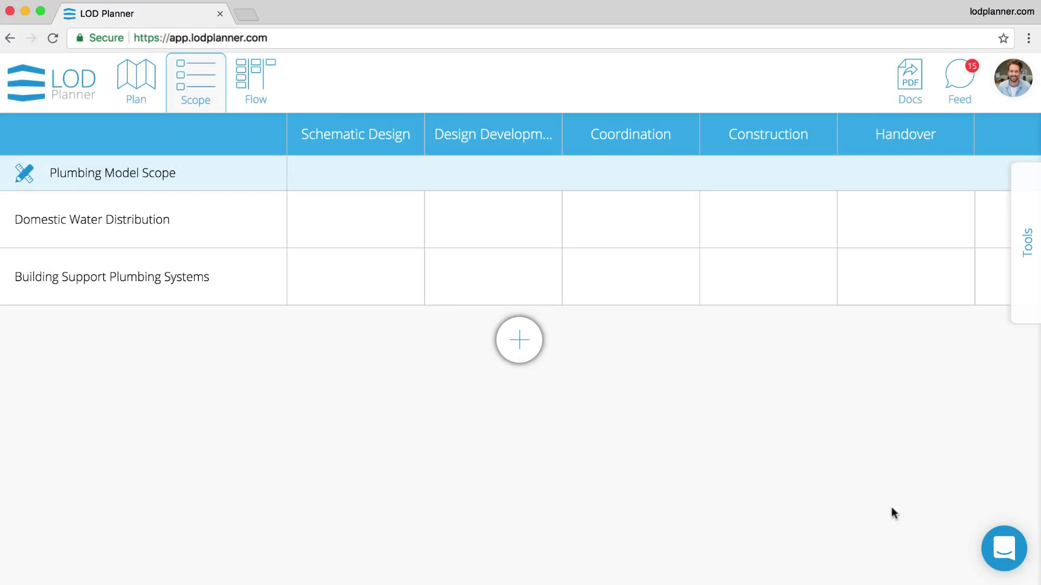
# - Give Domestic Water Distribution LOD 100, 200, 350 and 400 from Schematic Design through Construction
pyautogui.moveTo(397, 197)
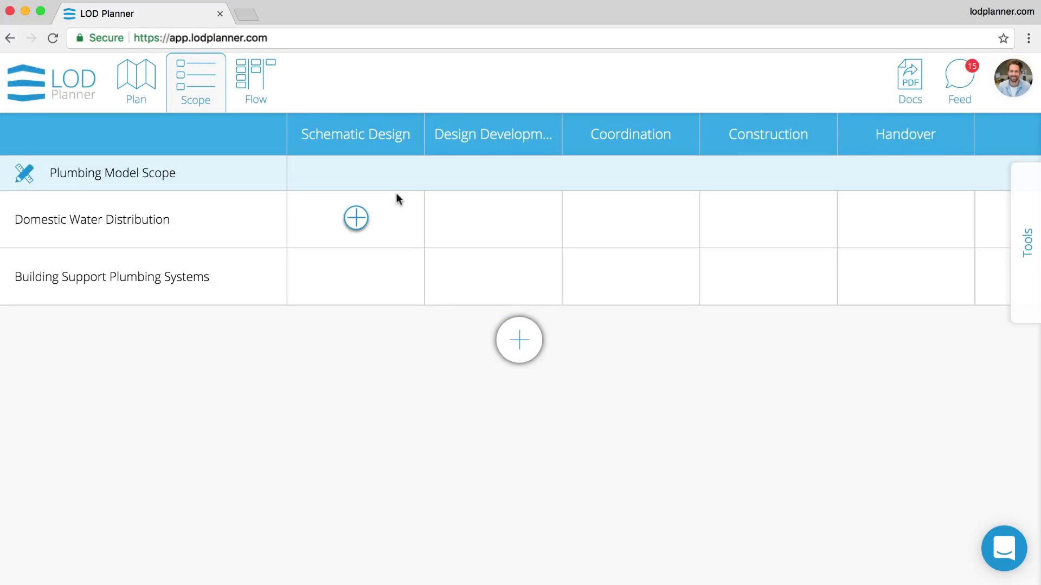
pyautogui.click(362, 222)
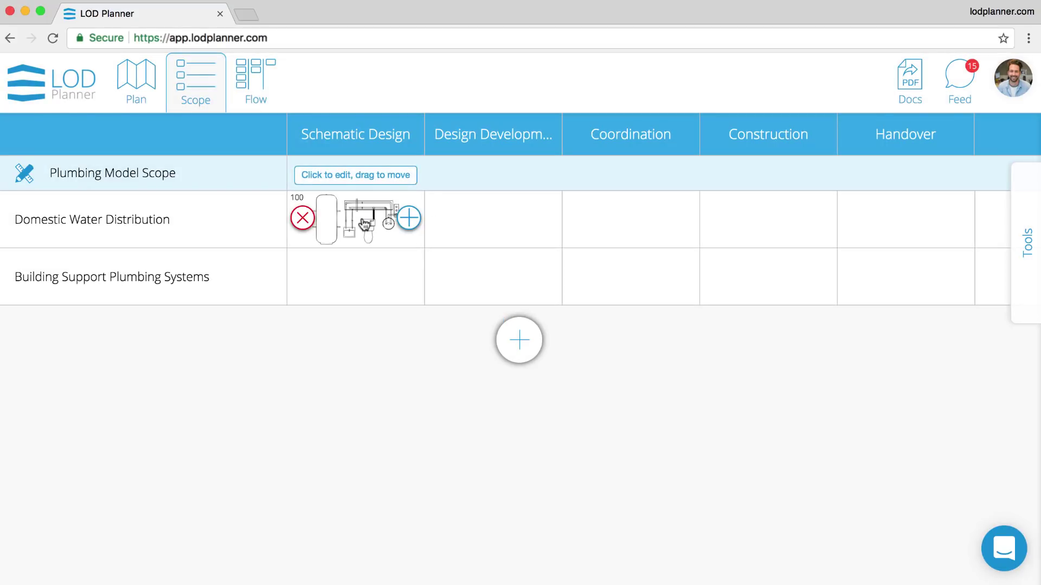
pyautogui.click(494, 217)
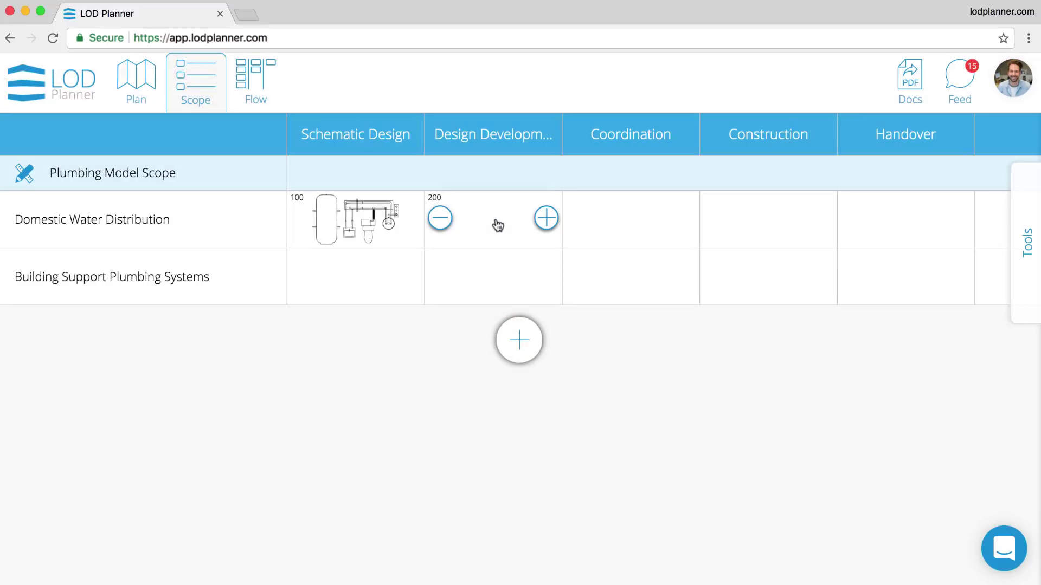
pyautogui.click(630, 217)
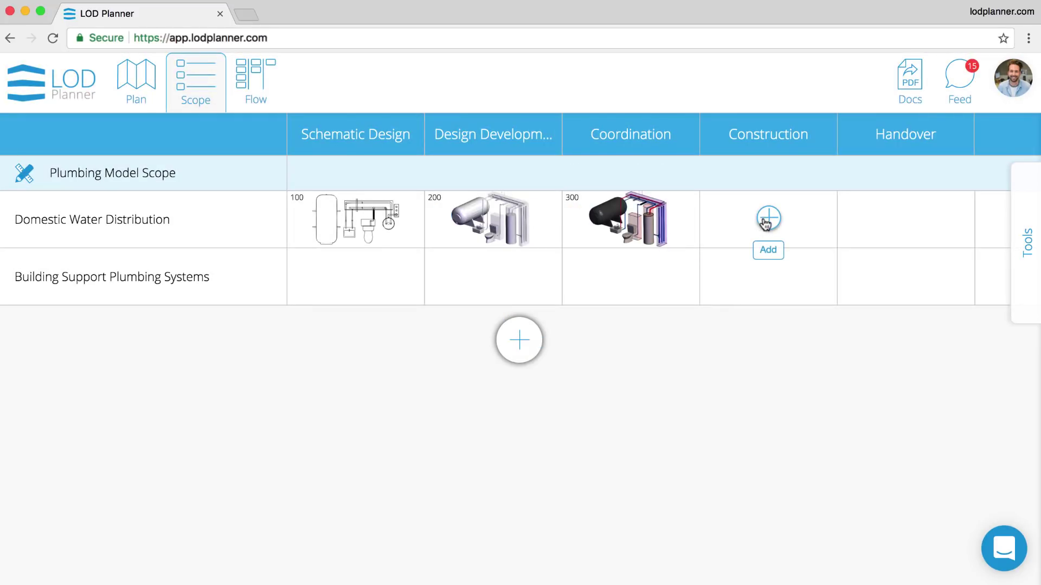
pyautogui.click(765, 219)
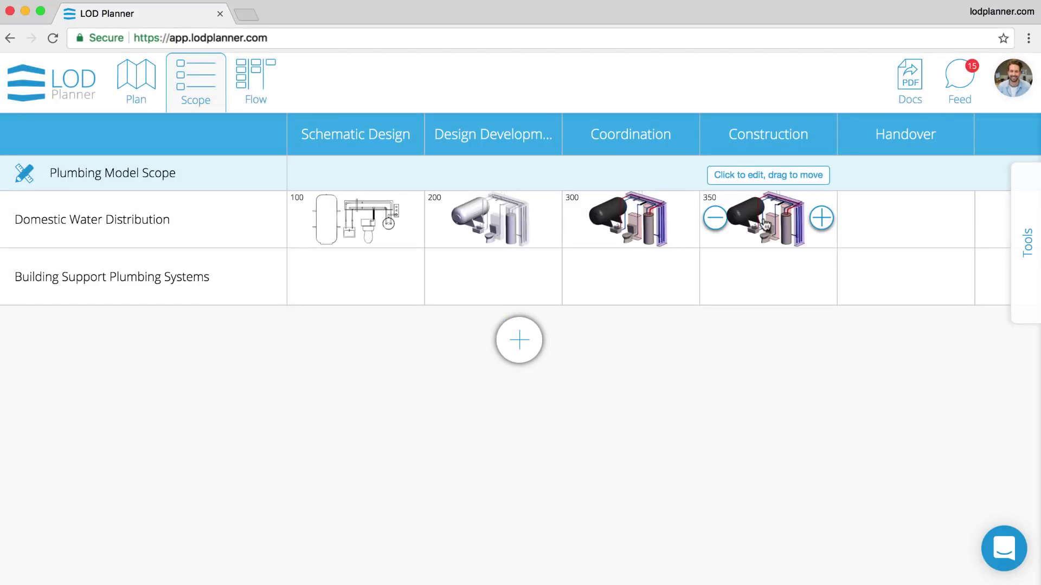
pyautogui.click(821, 218)
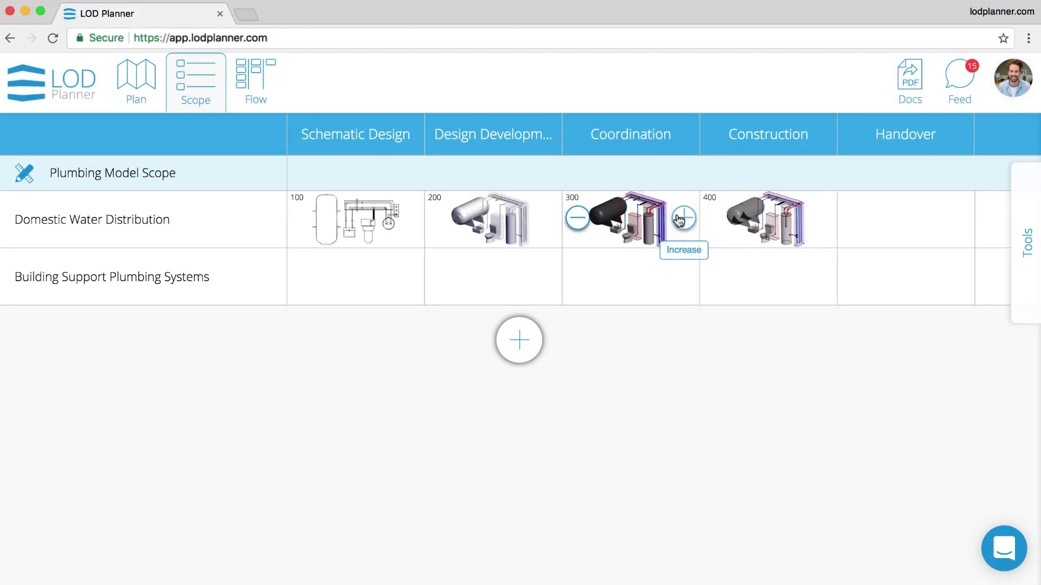
pyautogui.click(682, 218)
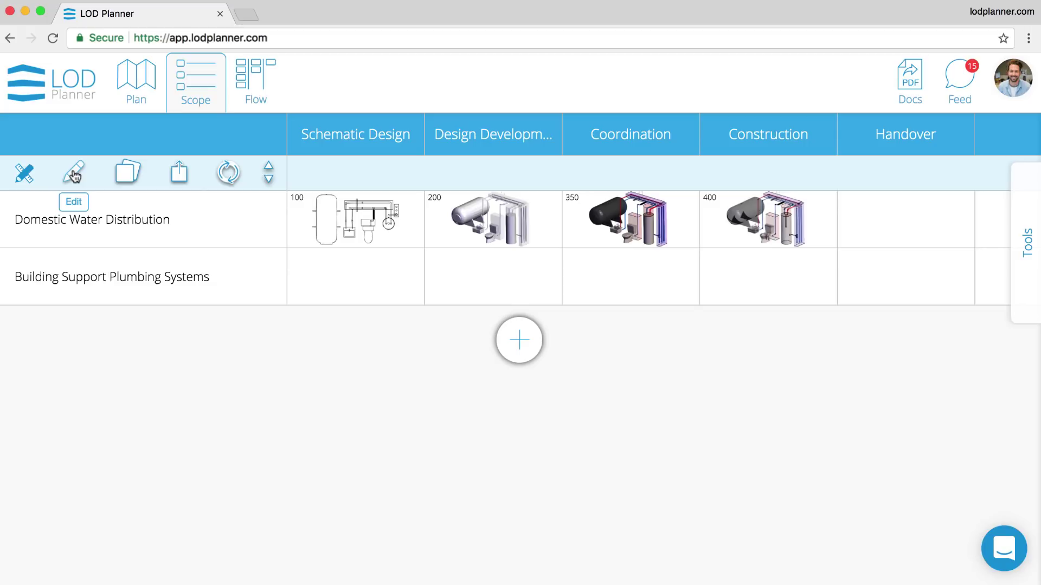
# - Search the scope's categories for 'pip', tick Fire Suppression, and save the Plumbing Model Scope
pyautogui.click(75, 173)
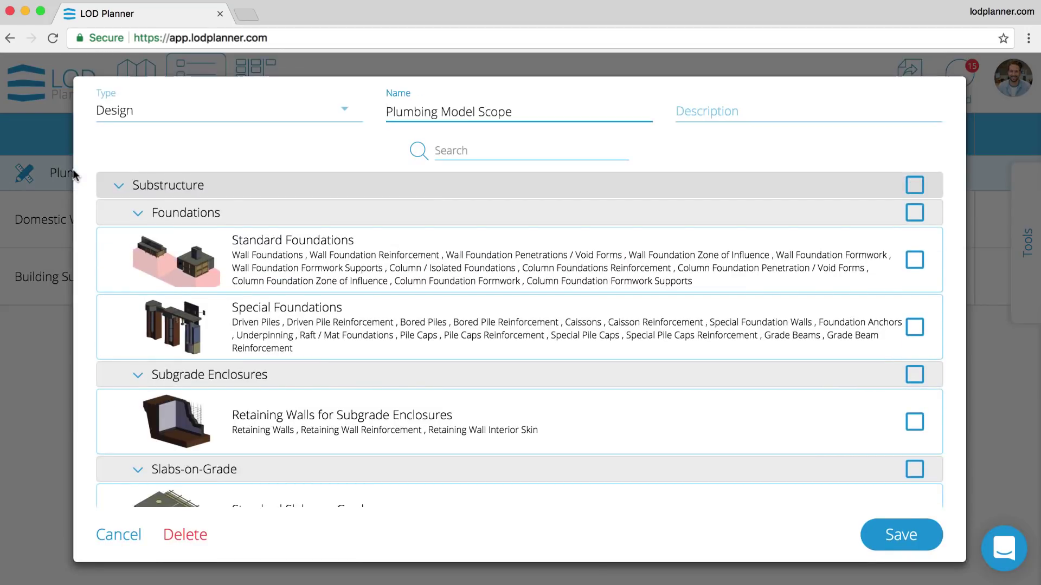
pyautogui.click(454, 152)
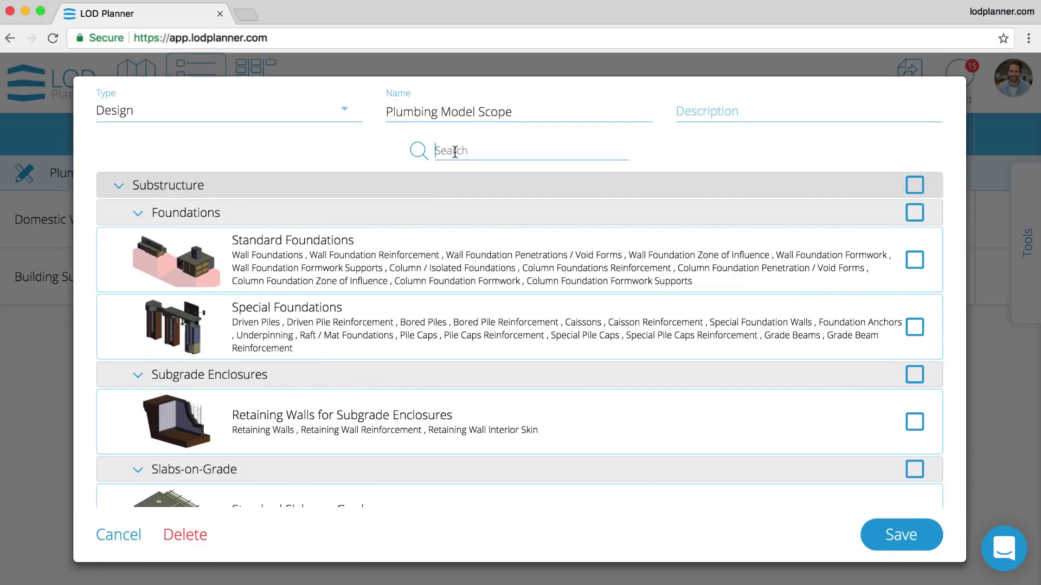
pyautogui.write('pip')
pyautogui.scroll(-10, 524, 419)
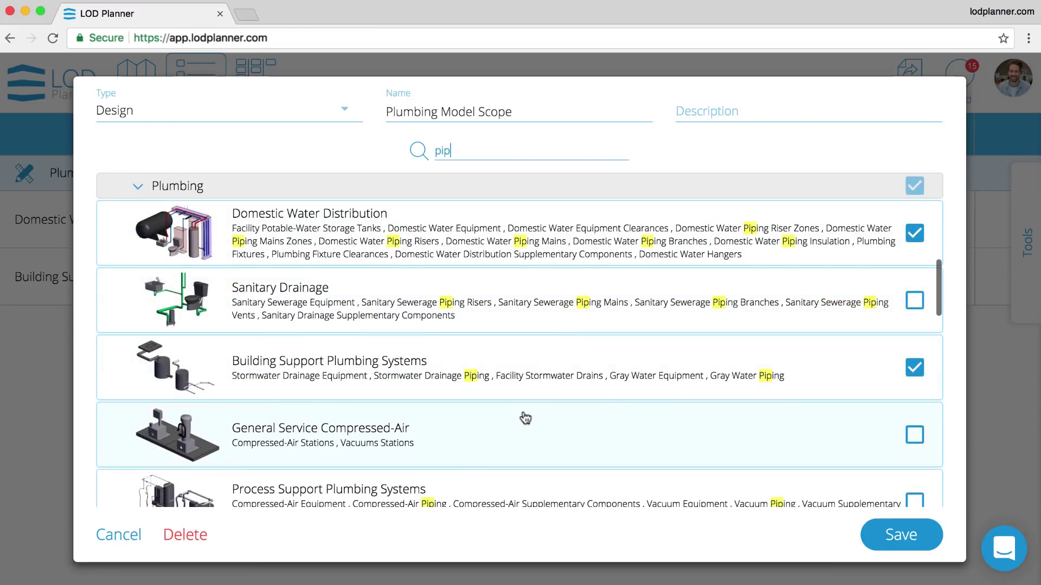
pyautogui.scroll(-5, 524, 418)
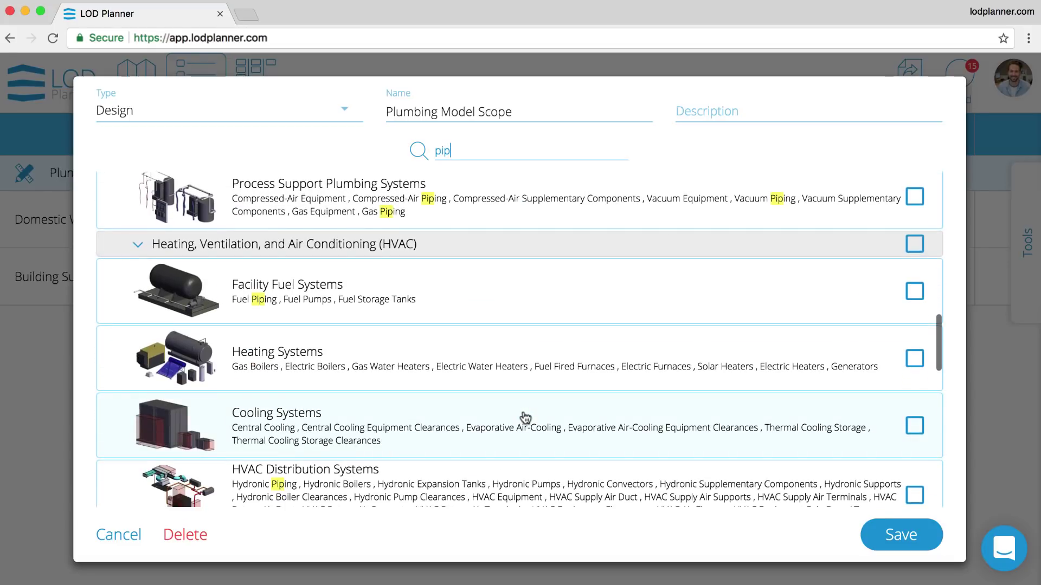
pyautogui.scroll(-4, 524, 418)
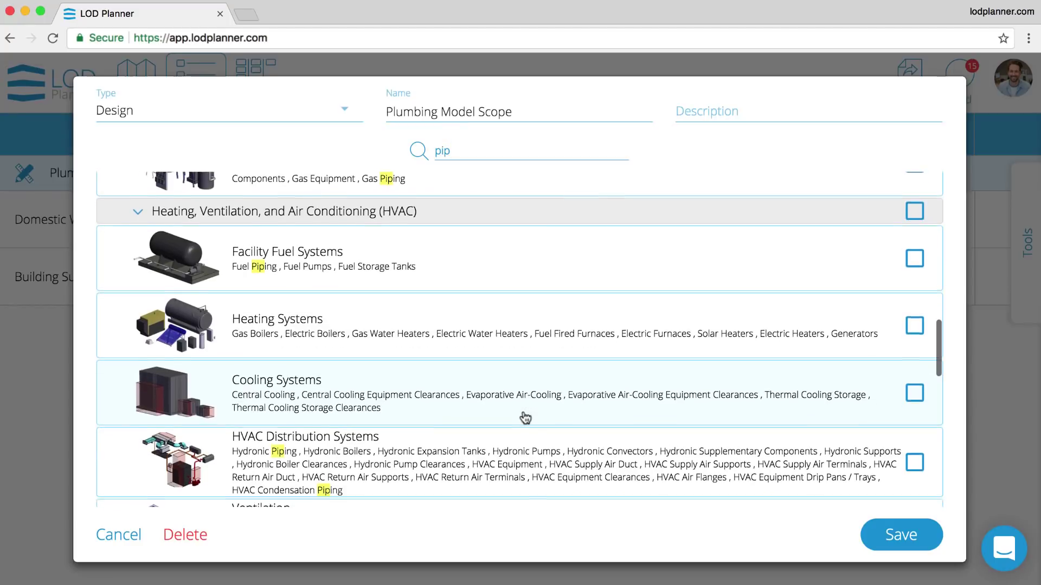
pyautogui.scroll(-4, 525, 418)
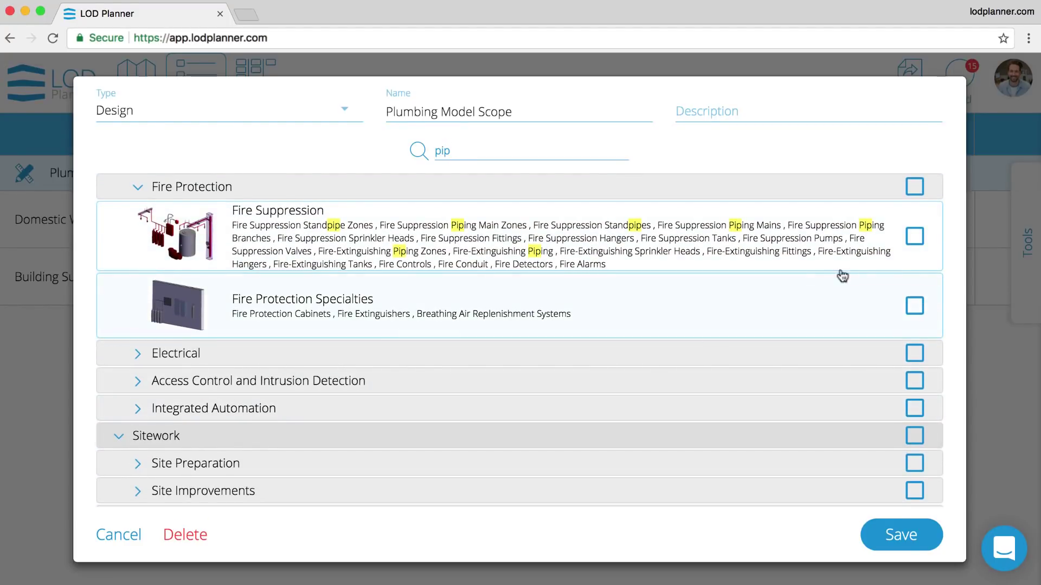
pyautogui.click(916, 238)
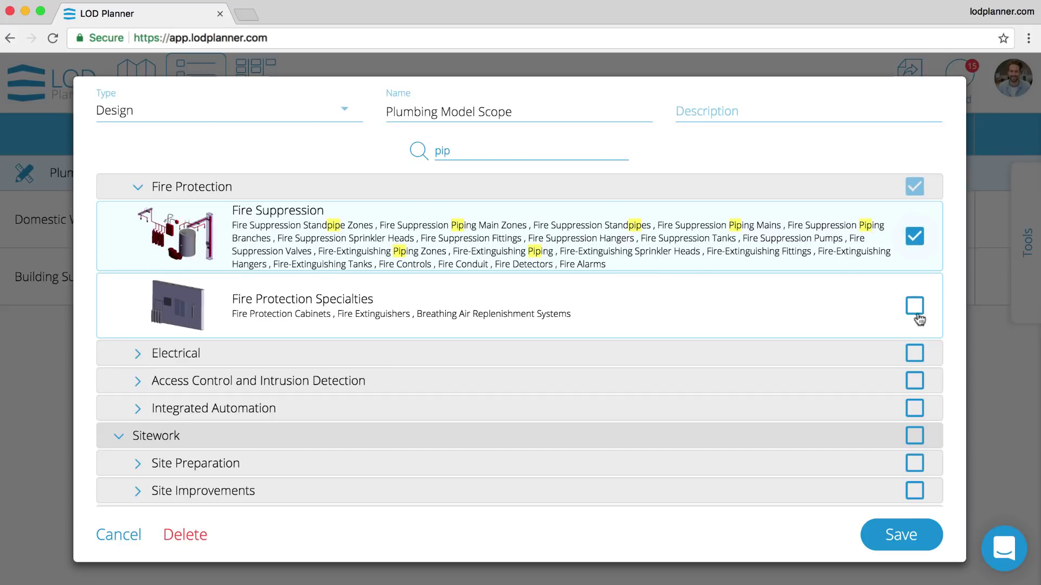
pyautogui.click(914, 539)
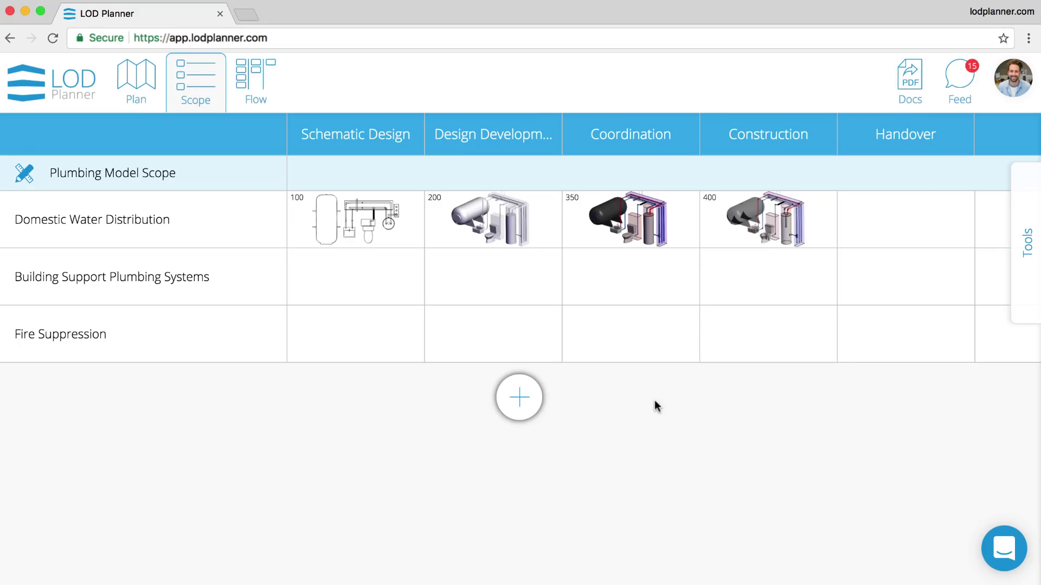
# - Assign LOD 200 with the BIM Manager team to both plumbing rows in Design Development
pyautogui.moveTo(1019, 186)
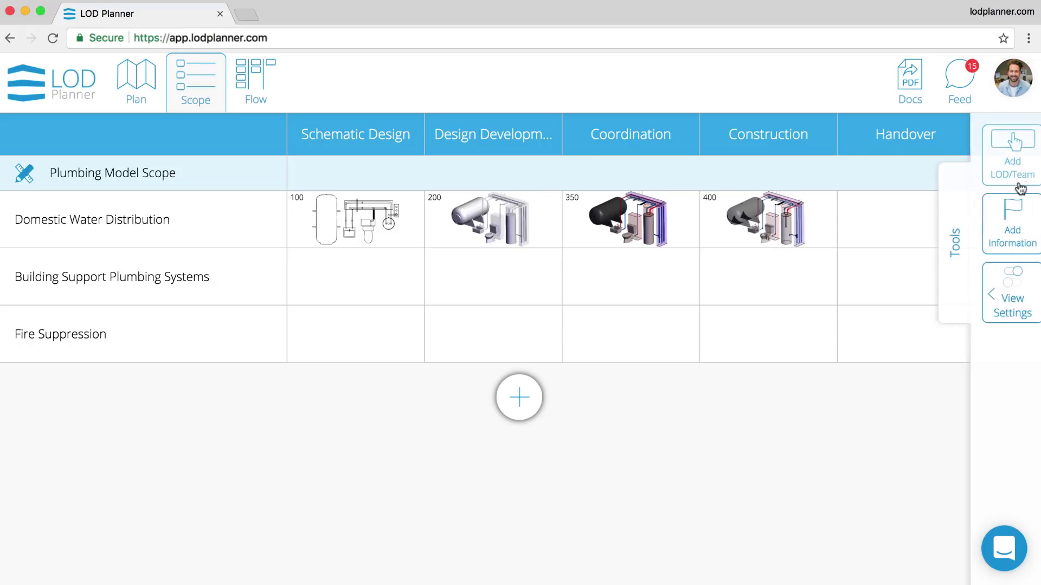
pyautogui.click(1001, 155)
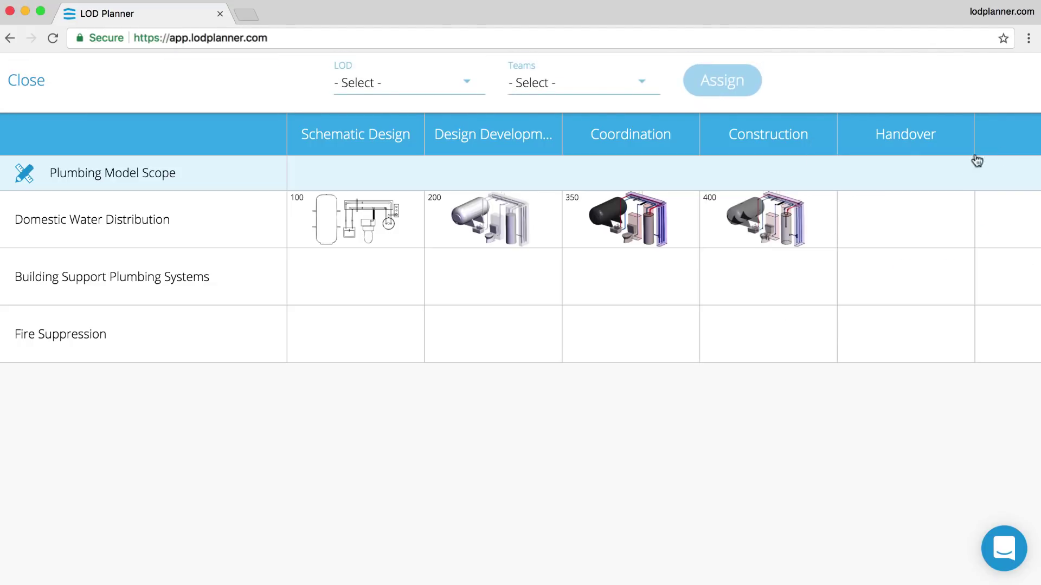
pyautogui.click(473, 88)
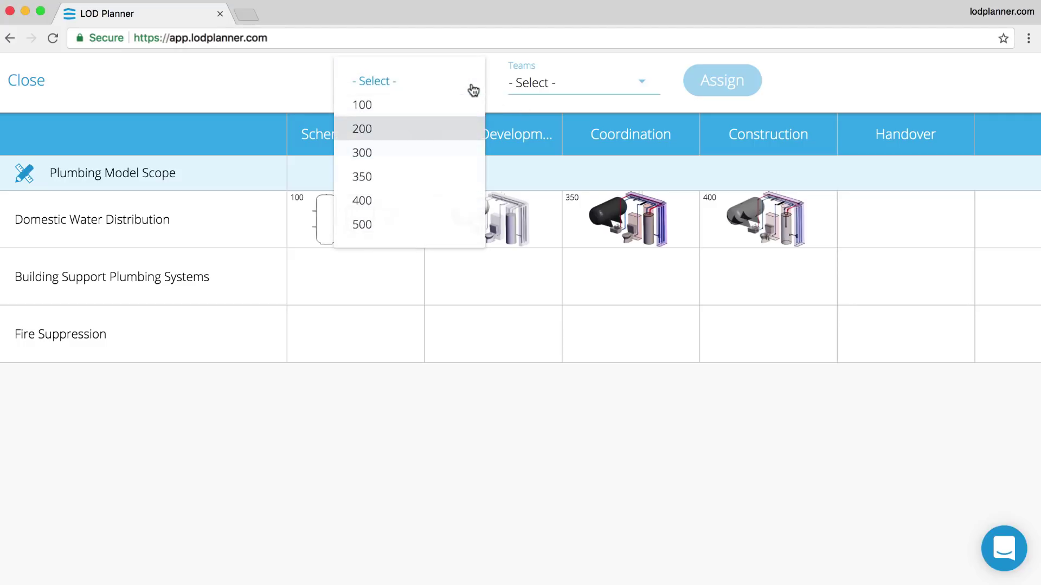
pyautogui.click(412, 128)
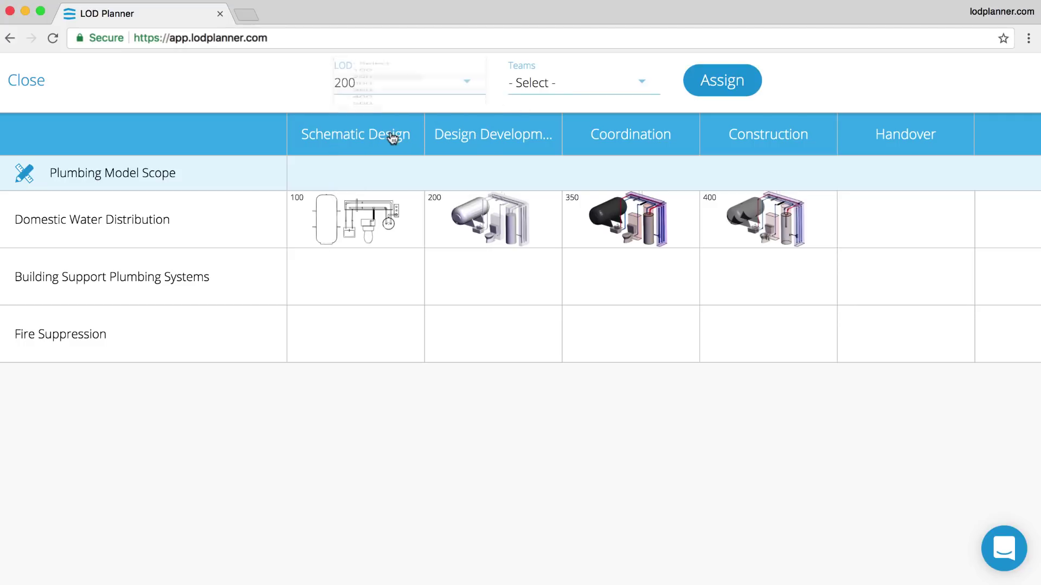
pyautogui.click(567, 88)
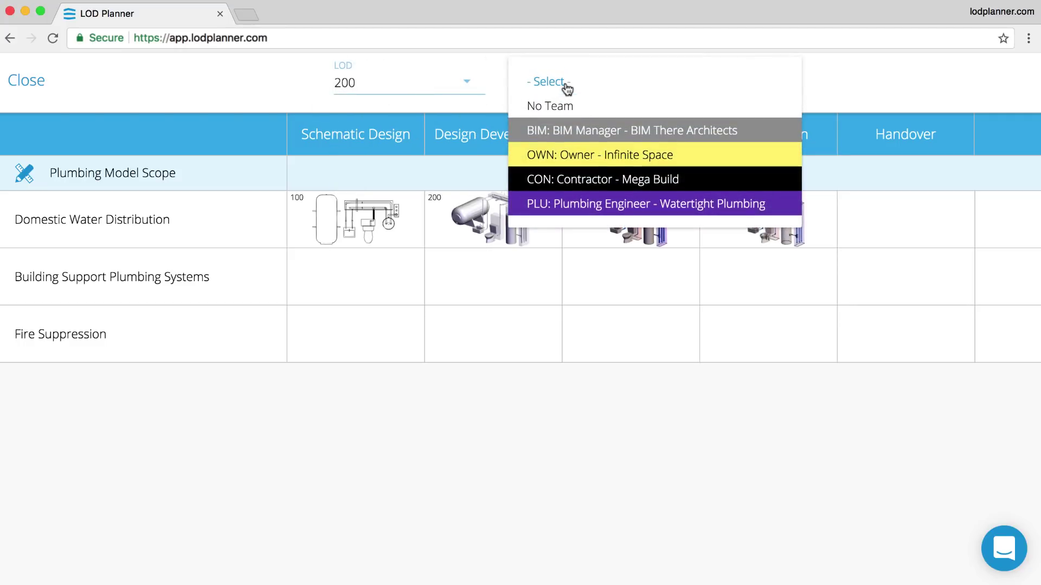
pyautogui.click(583, 129)
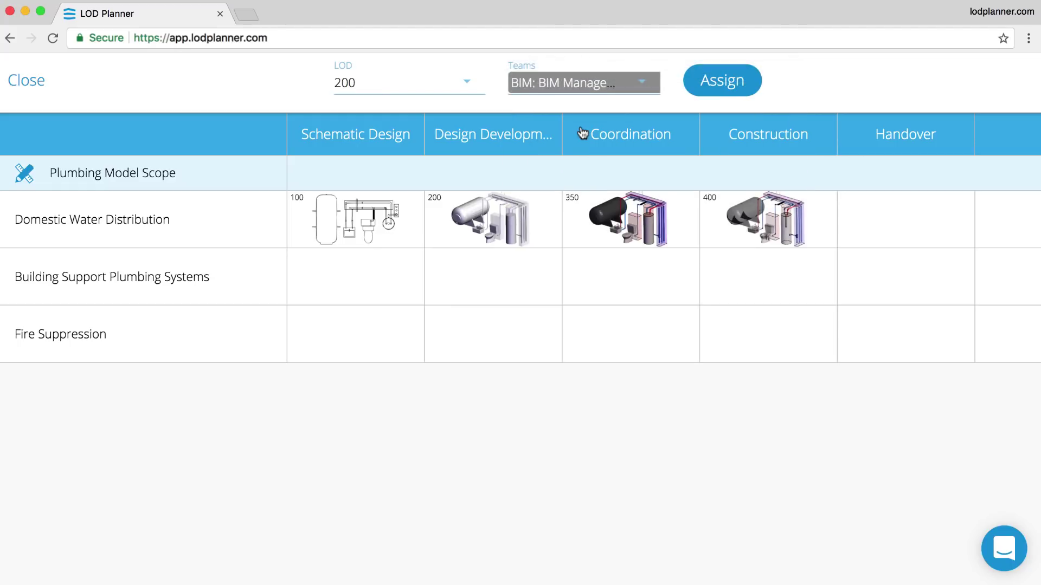
pyautogui.click(507, 277)
pyautogui.click(514, 344)
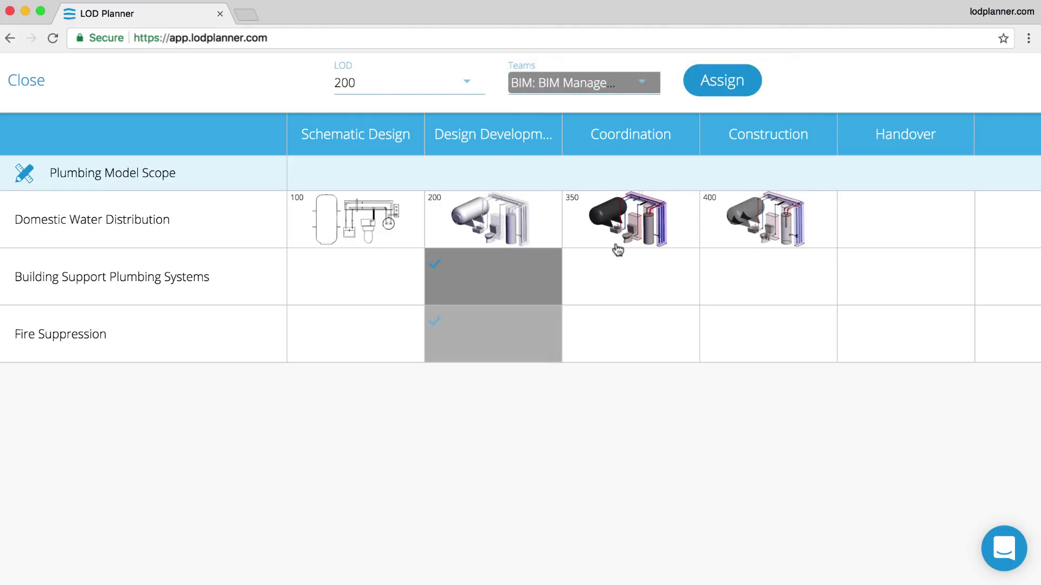
pyautogui.click(728, 86)
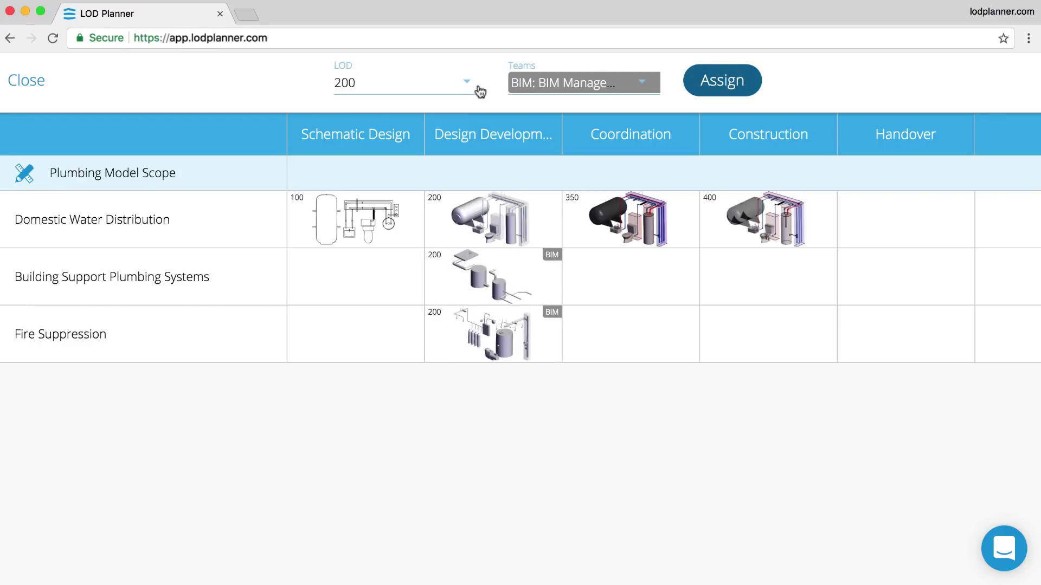
# - Assign LOD 350 with the PLU Plumbing Engineer team to both rows in Coordination
pyautogui.click(470, 87)
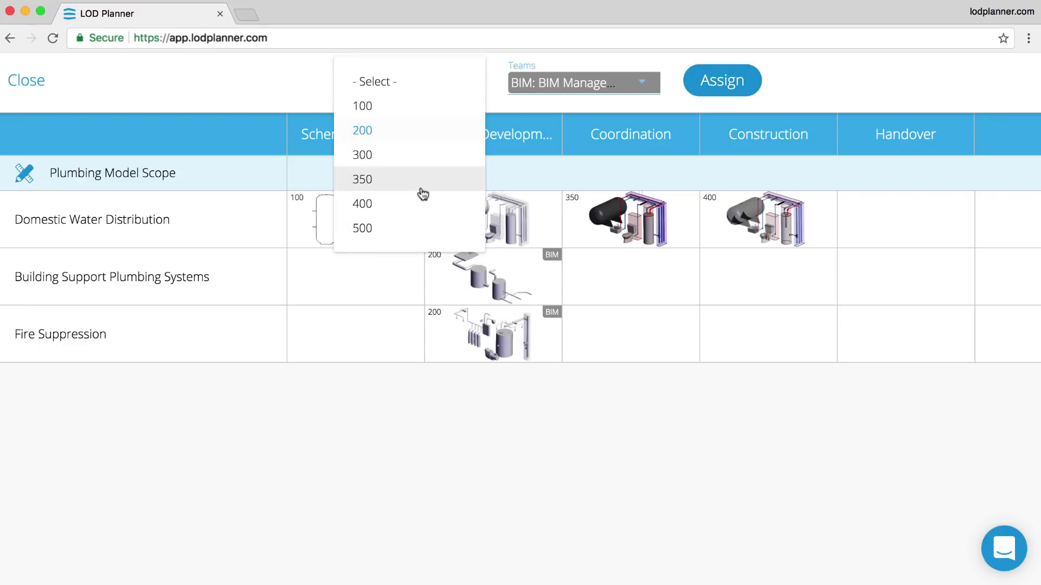
pyautogui.click(421, 190)
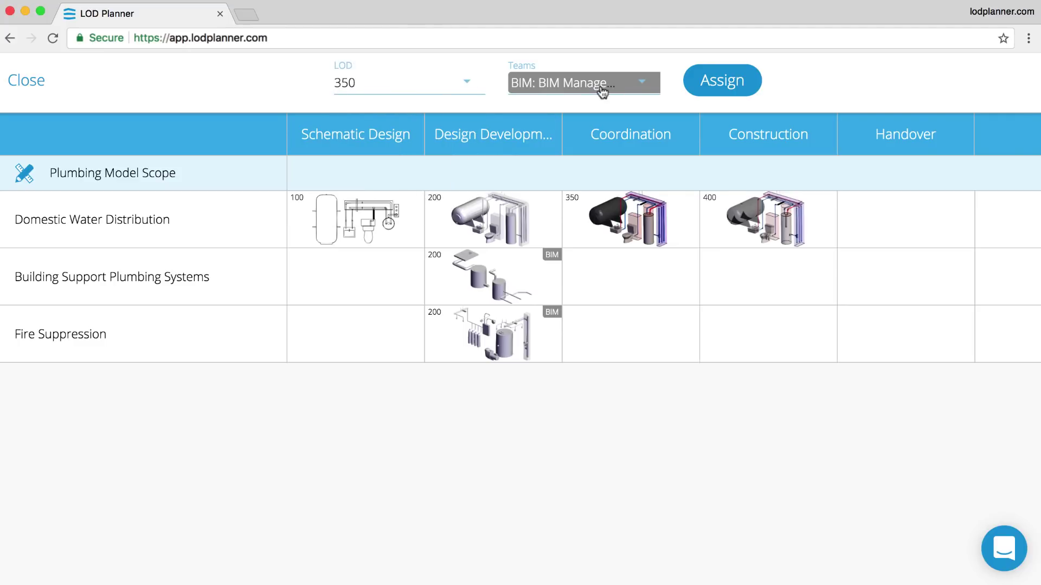
pyautogui.click(599, 93)
pyautogui.click(601, 206)
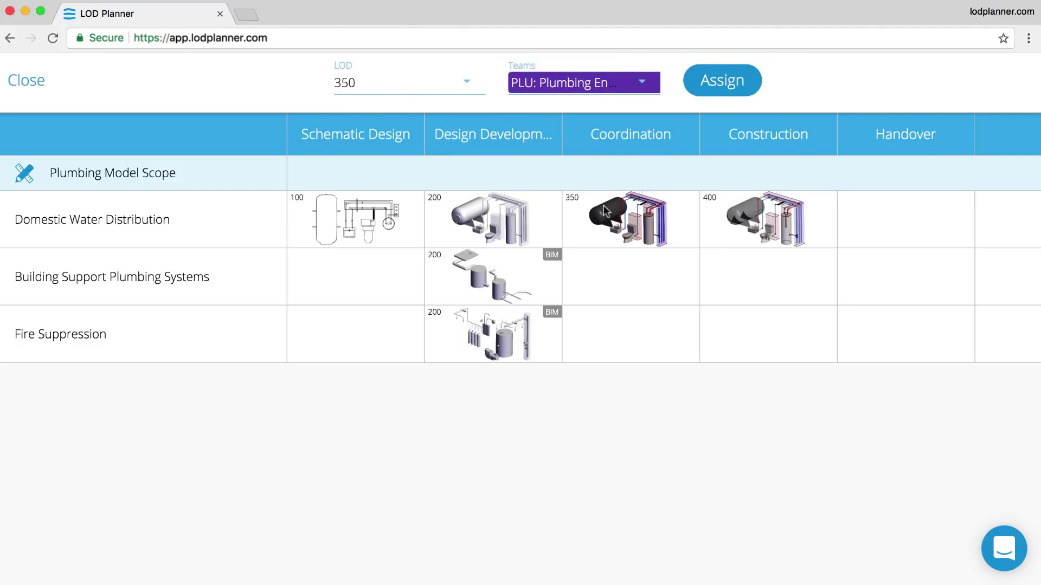
pyautogui.click(654, 278)
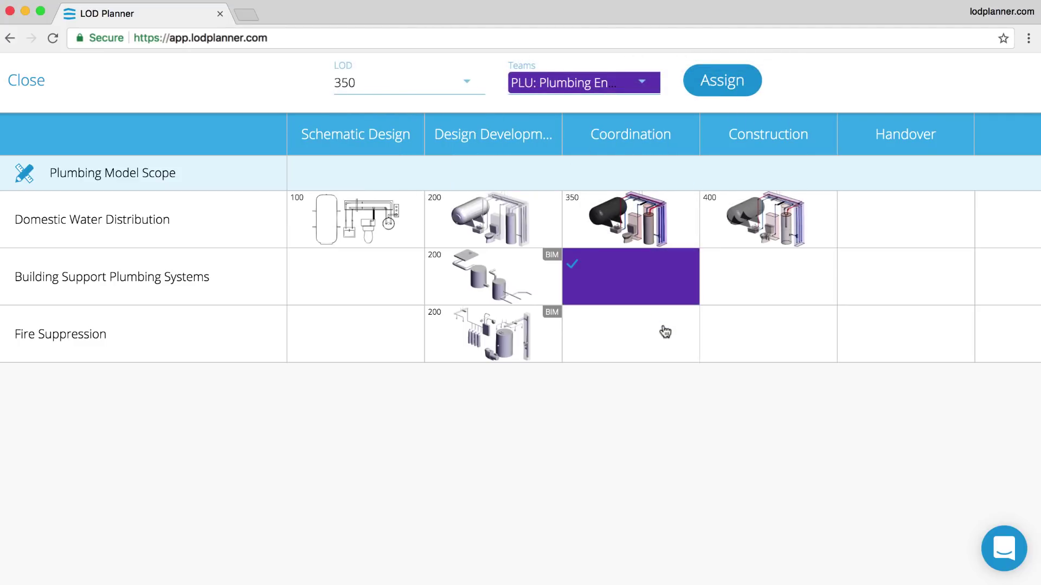
pyautogui.click(665, 330)
pyautogui.click(717, 95)
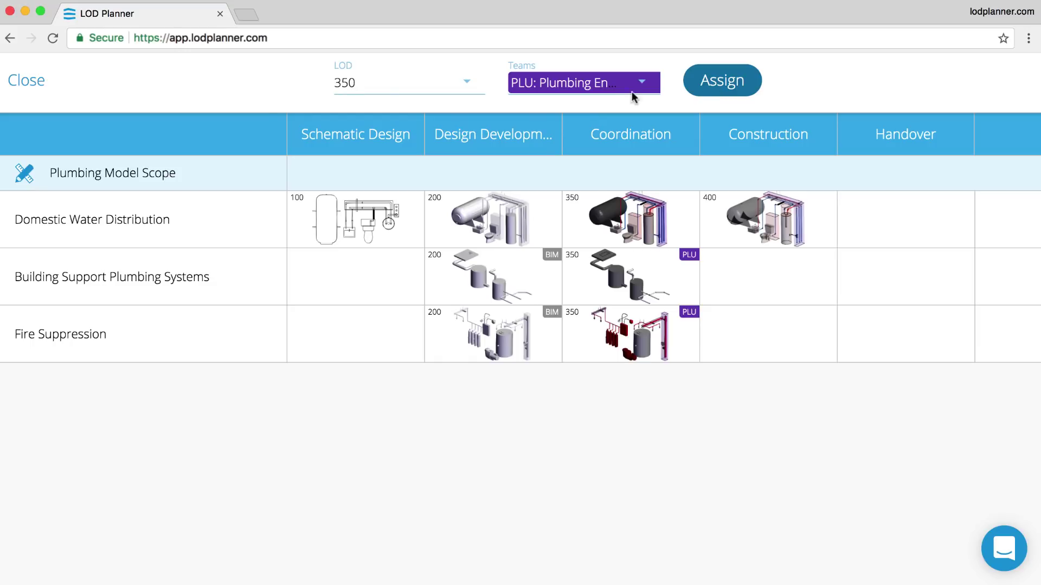
# - Return to the scope view and show individual element rows
pyautogui.click(34, 87)
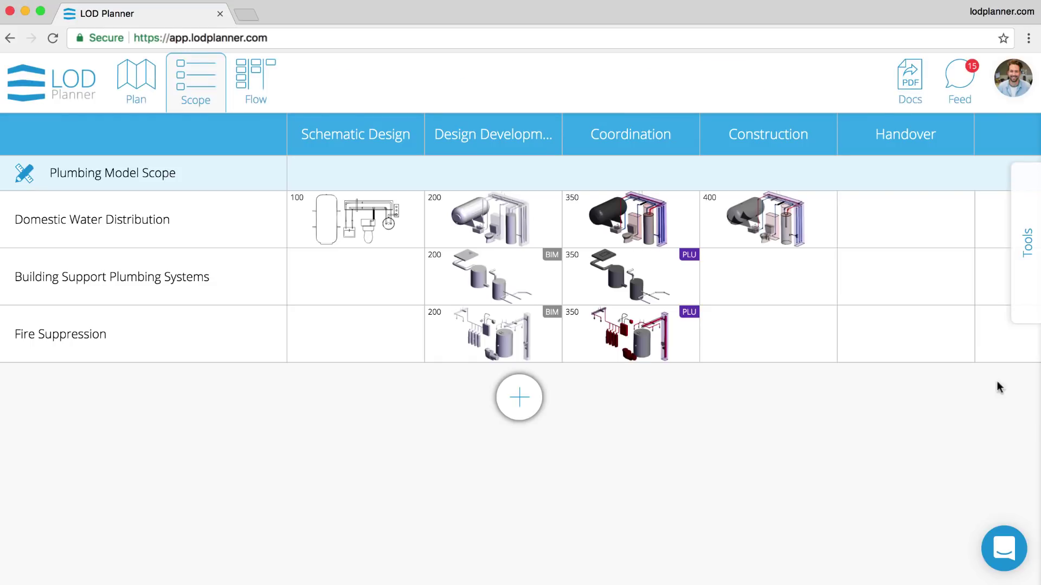
pyautogui.click(1030, 318)
pyautogui.click(1001, 308)
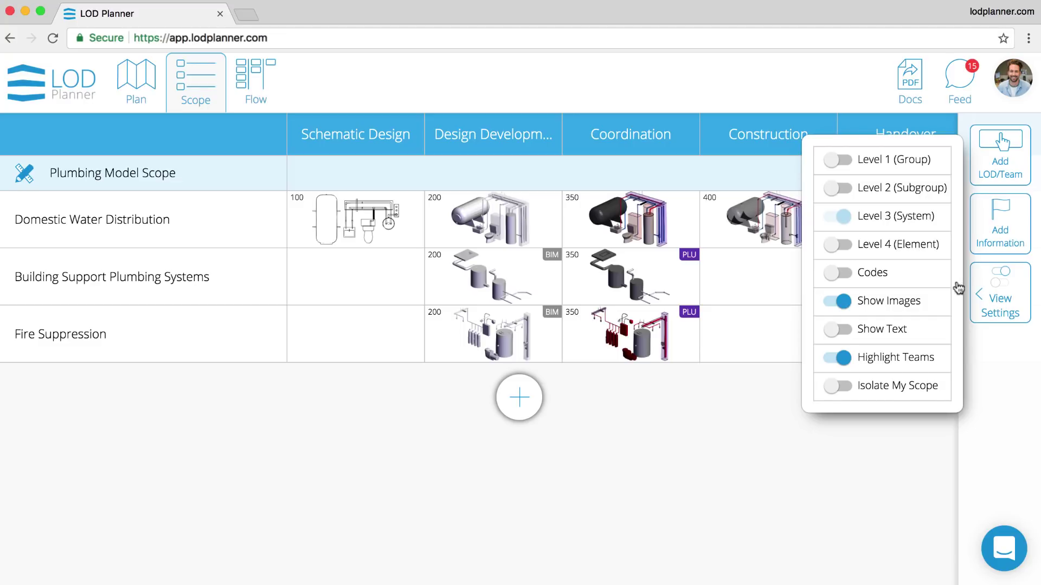
pyautogui.click(874, 247)
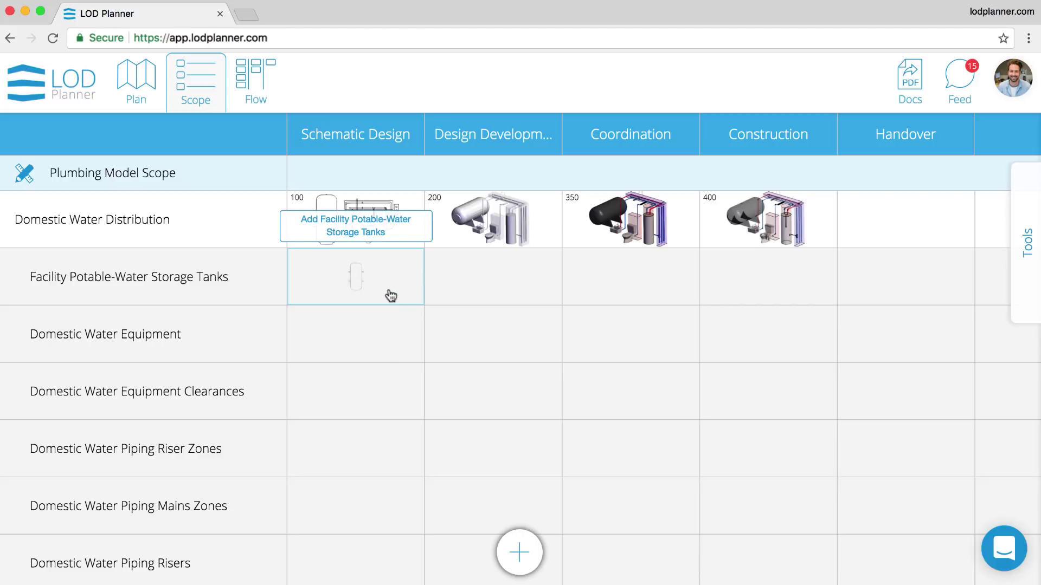
# - Add storage tanks to all four phases and domestic water equipment at Design Development
pyautogui.click(390, 296)
pyautogui.click(501, 287)
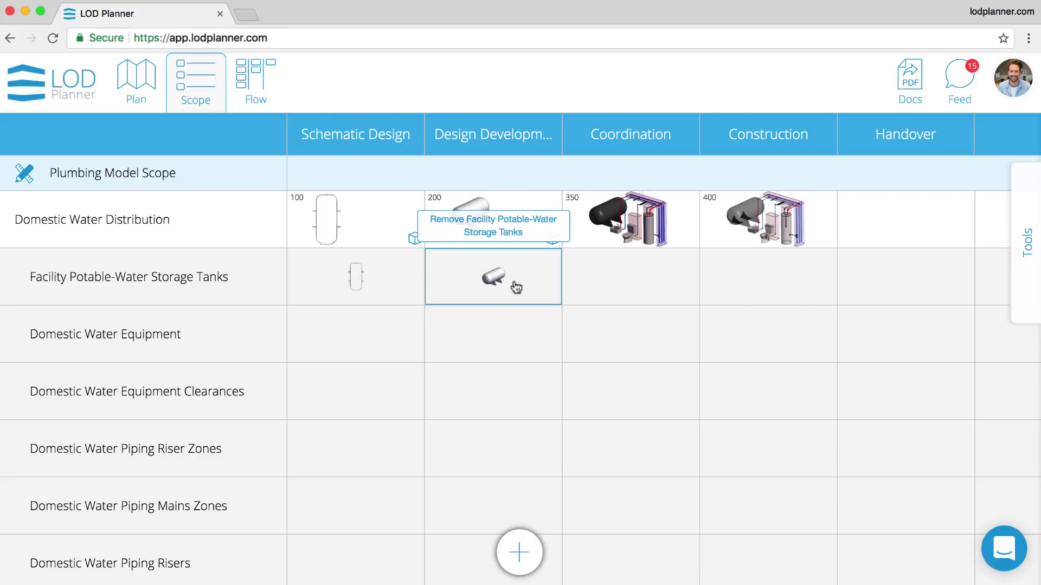
pyautogui.click(630, 279)
pyautogui.click(752, 287)
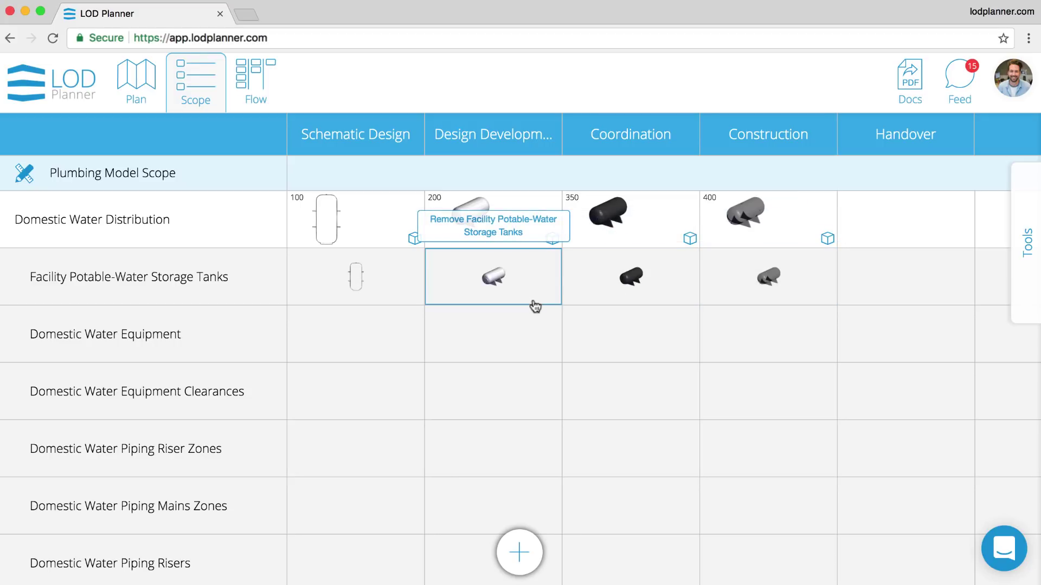
pyautogui.click(534, 347)
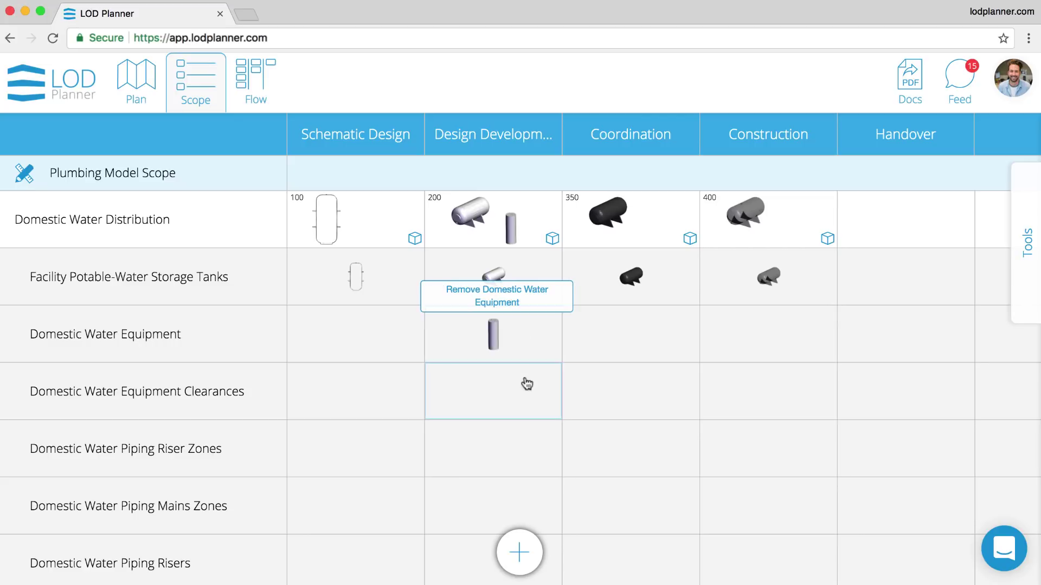
pyautogui.click(526, 397)
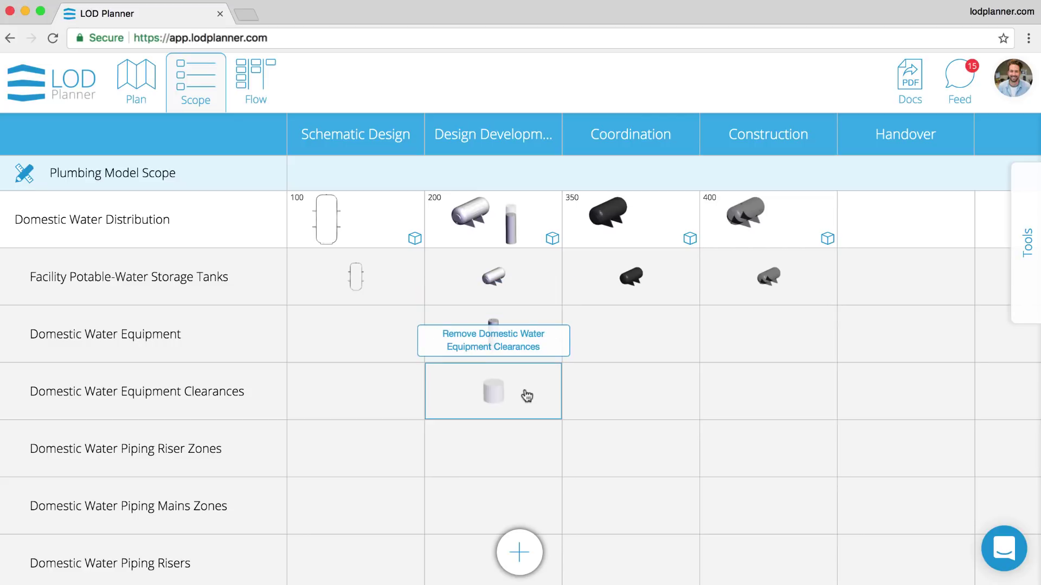
pyautogui.click(527, 396)
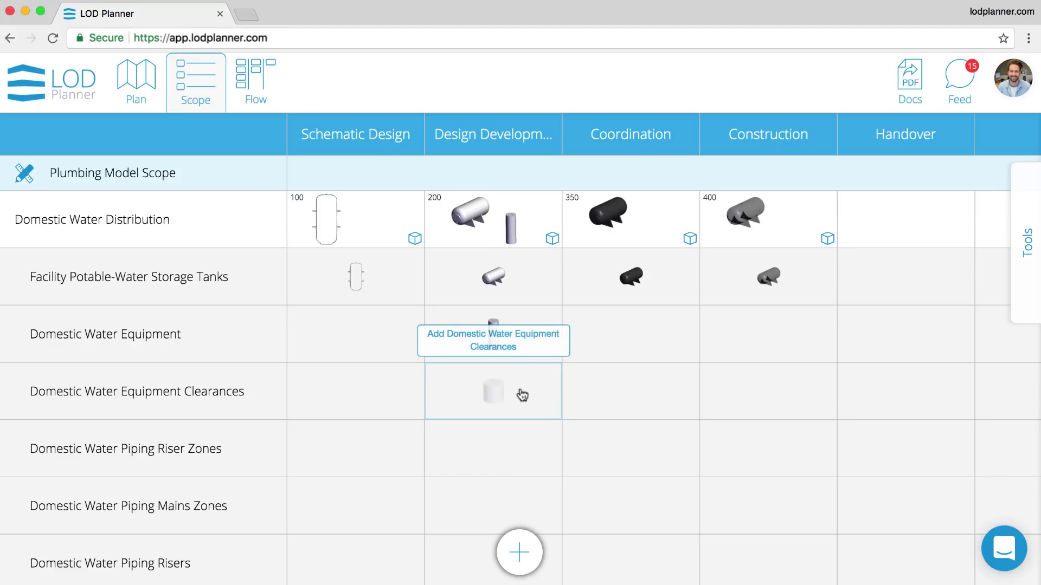
# - Add equipment, clearances, riser zones, mains zones and piping risers at Coordination
pyautogui.click(654, 326)
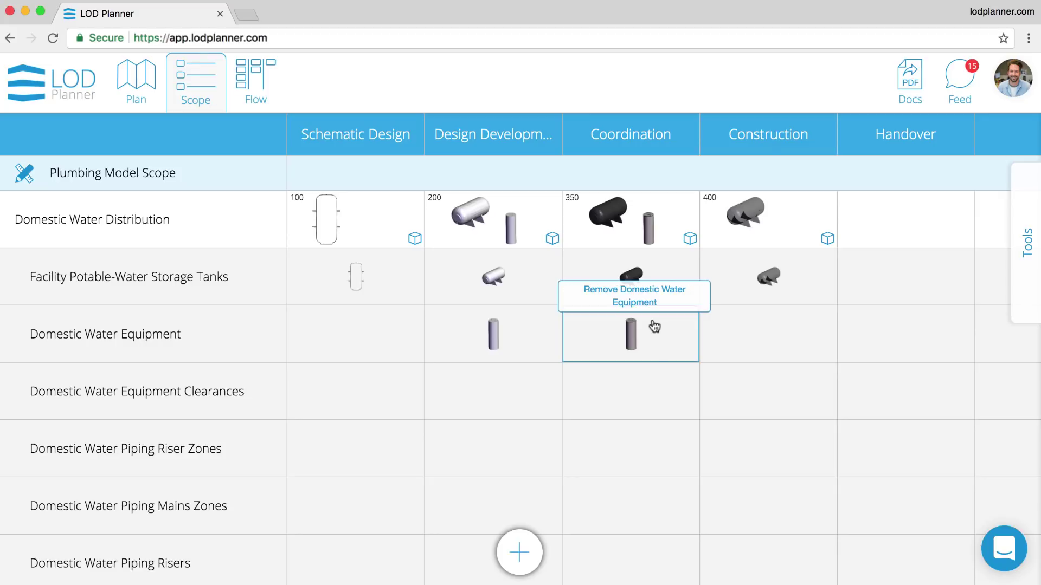
pyautogui.click(654, 385)
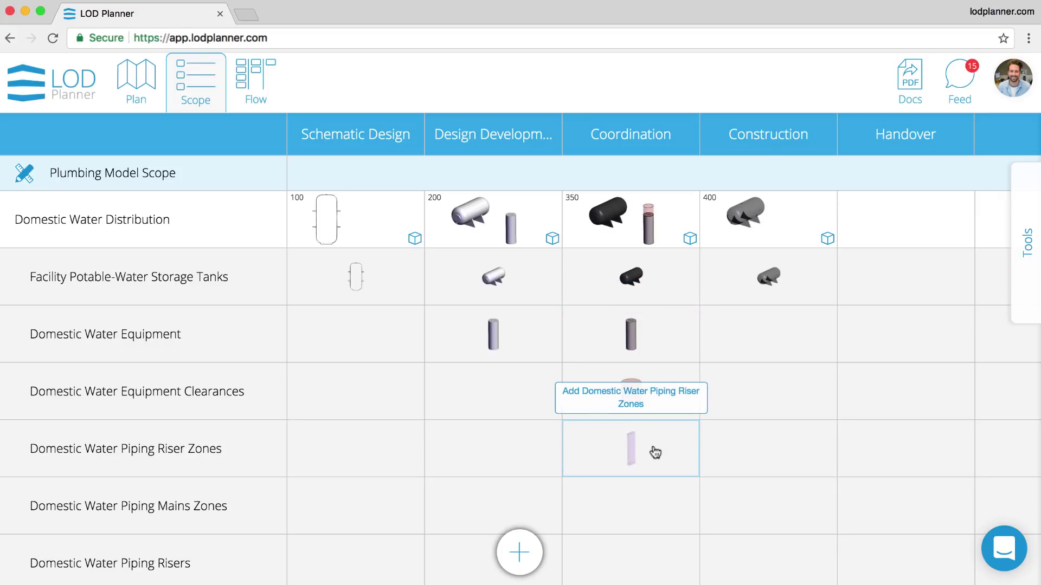
pyautogui.click(654, 449)
pyautogui.click(654, 505)
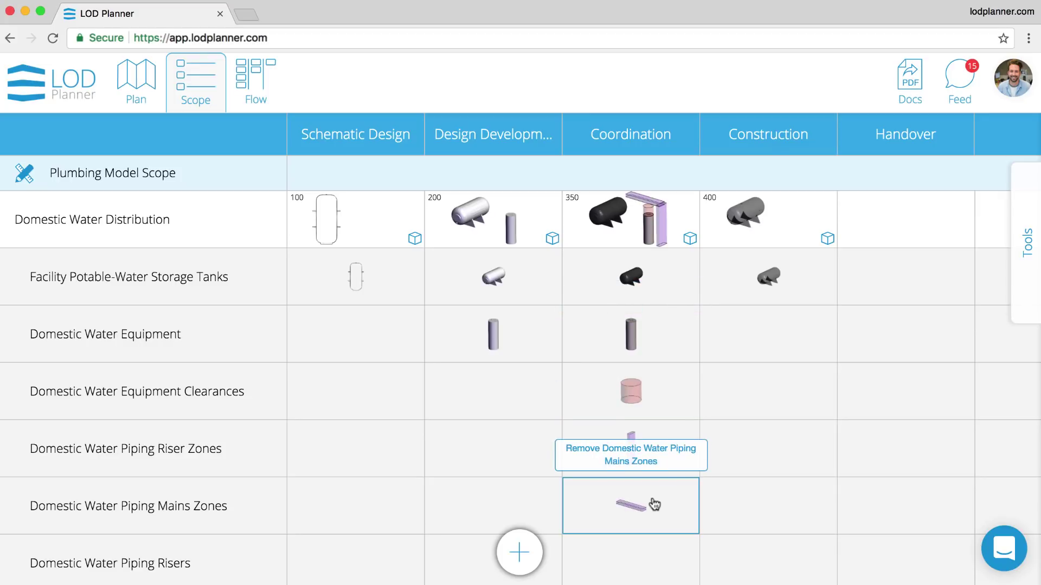
pyautogui.scroll(-3, 653, 502)
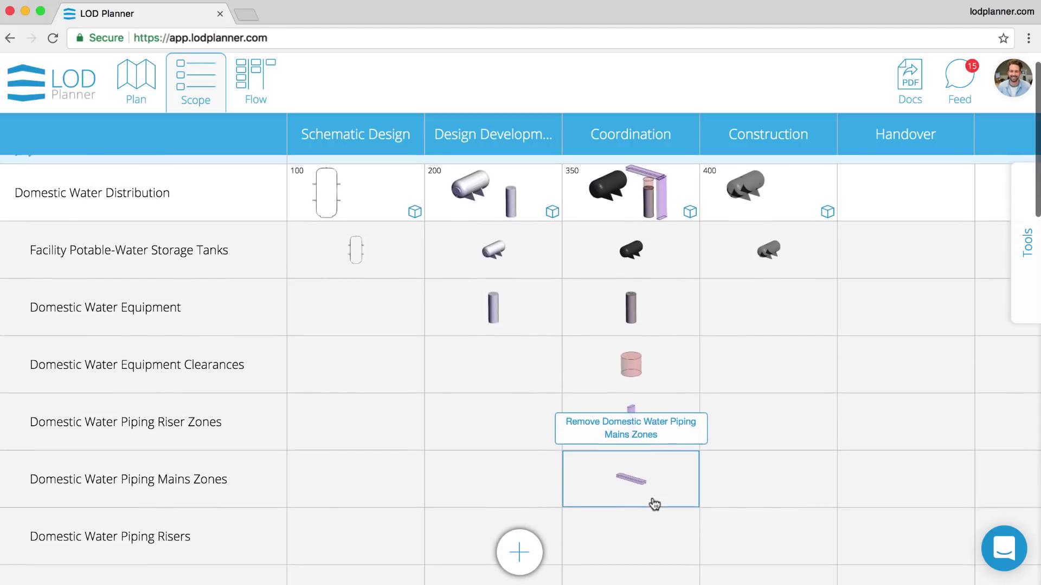
pyautogui.click(652, 429)
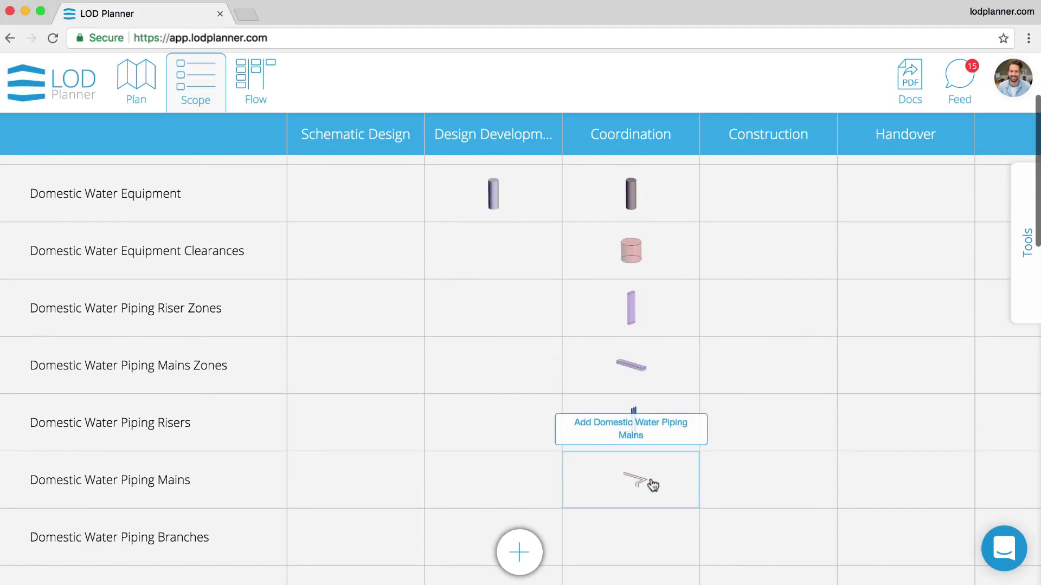
pyautogui.click(652, 467)
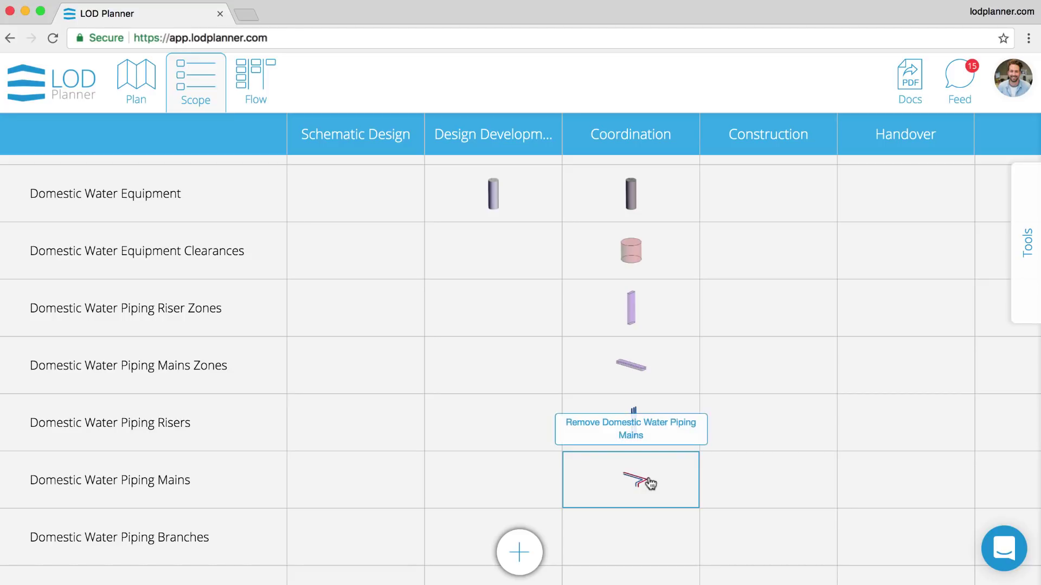
pyautogui.click(655, 456)
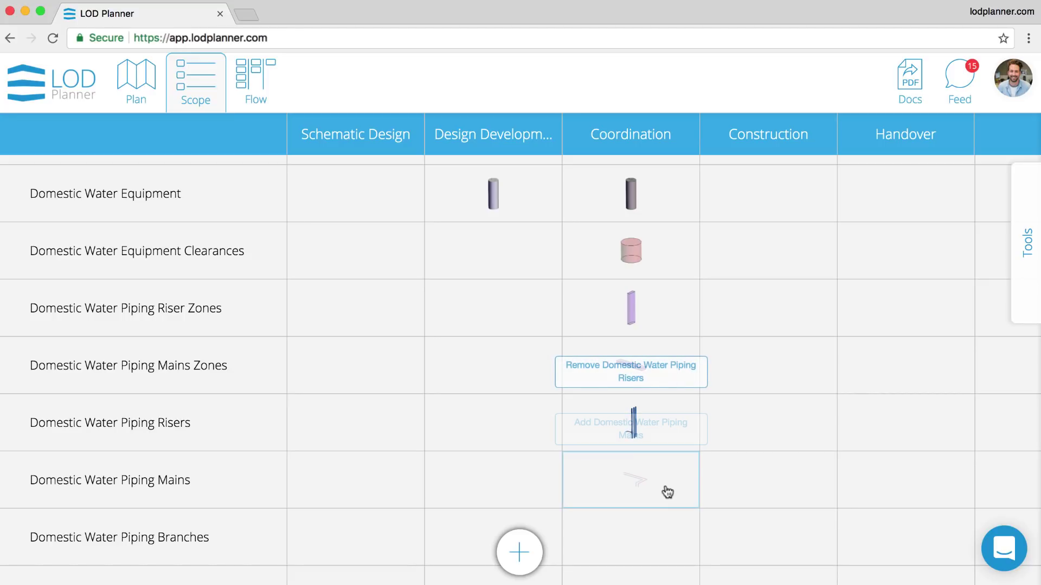
pyautogui.scroll(3, 667, 492)
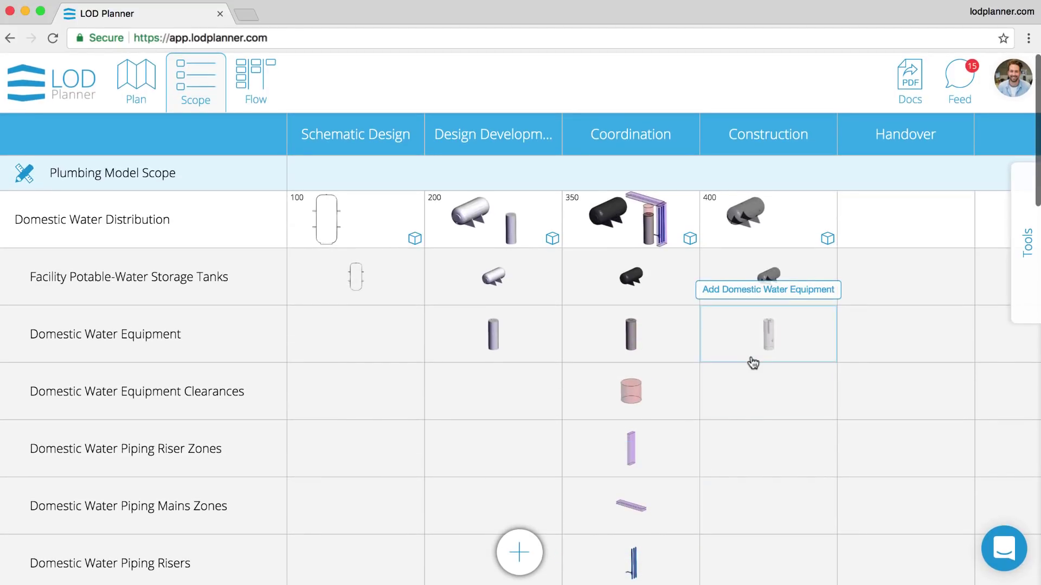
# - Add equipment, clearances, riser zones, risers, mains and branches at Construction
pyautogui.click(787, 340)
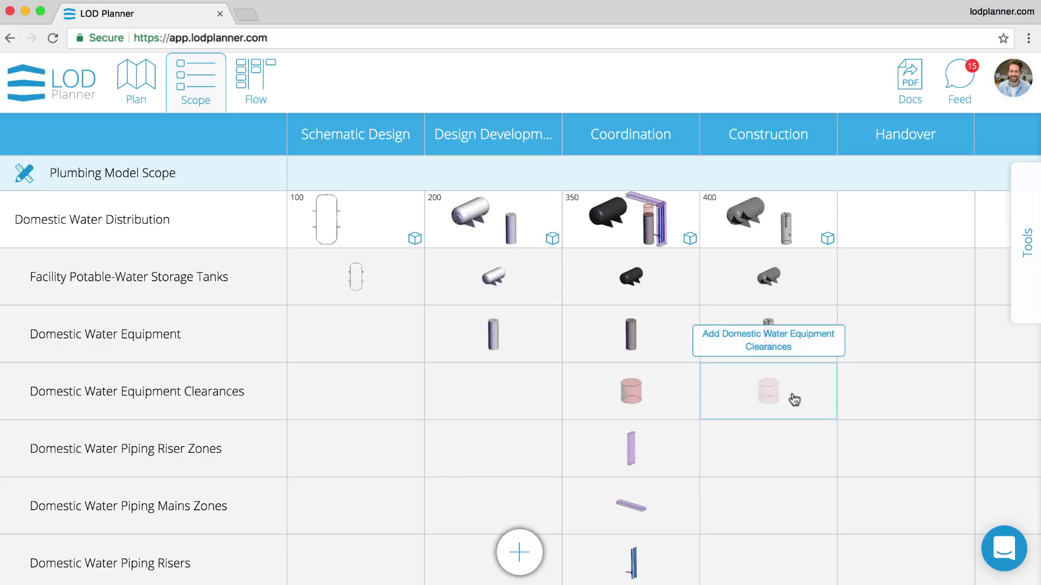
pyautogui.click(790, 399)
pyautogui.click(792, 464)
pyautogui.scroll(-1, 794, 465)
pyautogui.scroll(-3, 792, 465)
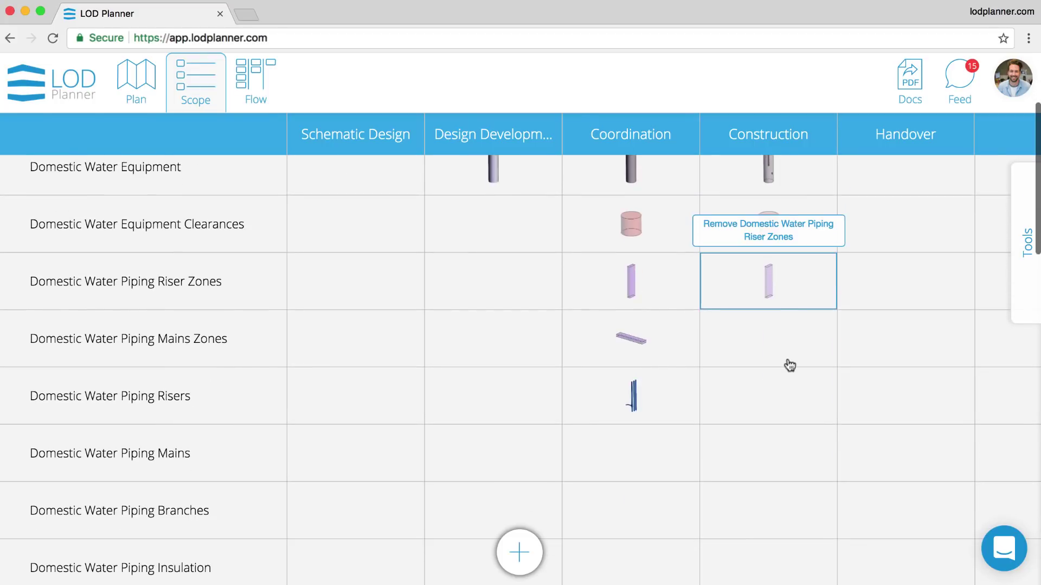
pyautogui.click(785, 407)
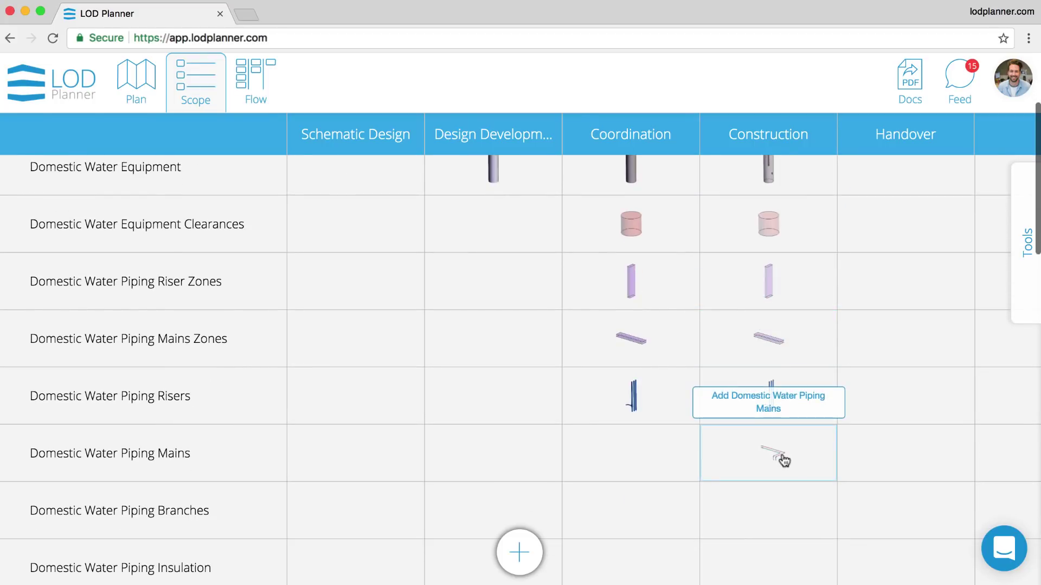
pyautogui.click(784, 459)
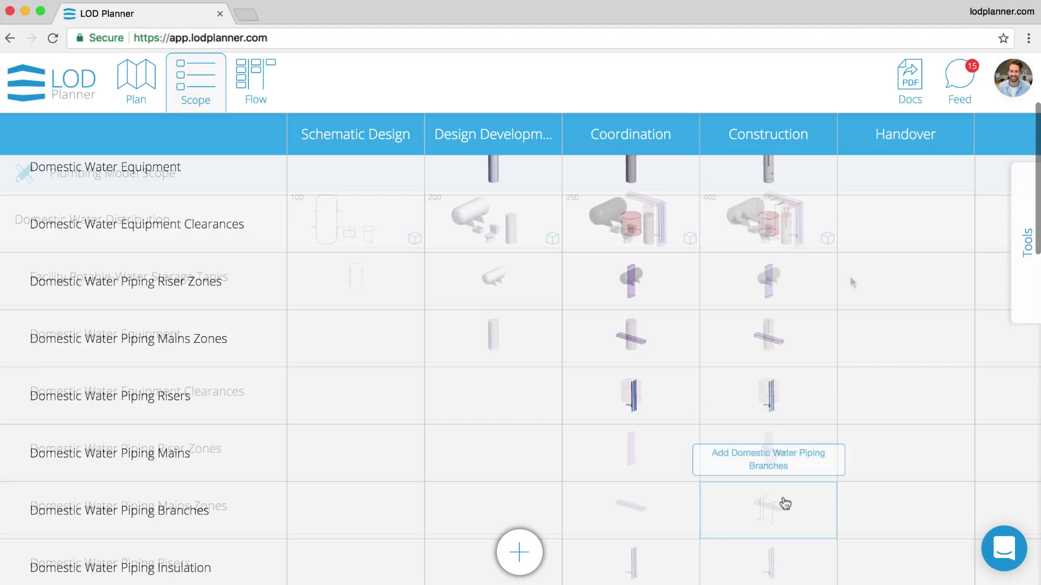
pyautogui.click(784, 503)
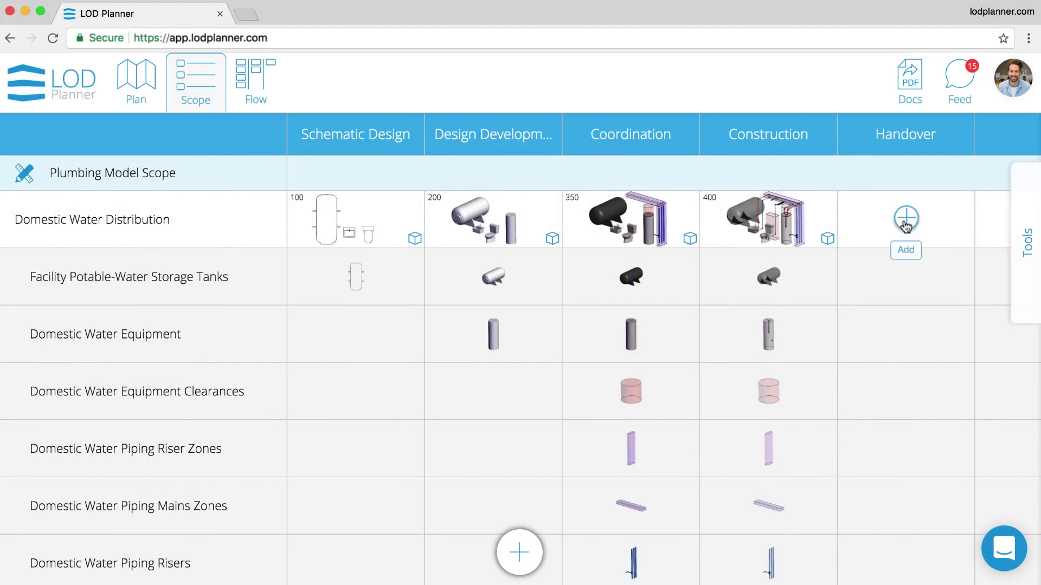
# - Add an LOD 500 Handover distribution level that includes Storage Tanks and Equipment
pyautogui.click(906, 221)
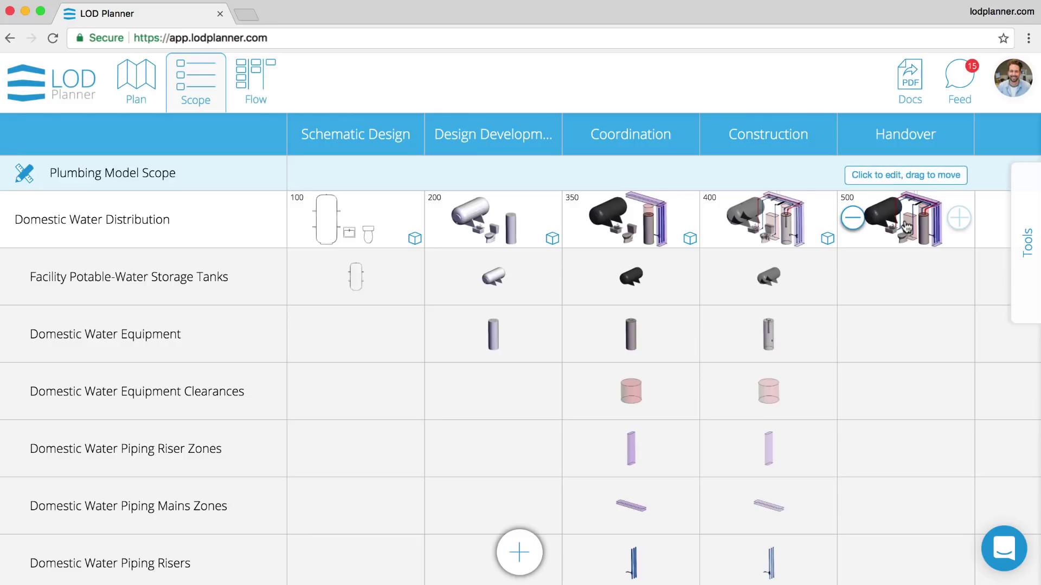
pyautogui.click(906, 226)
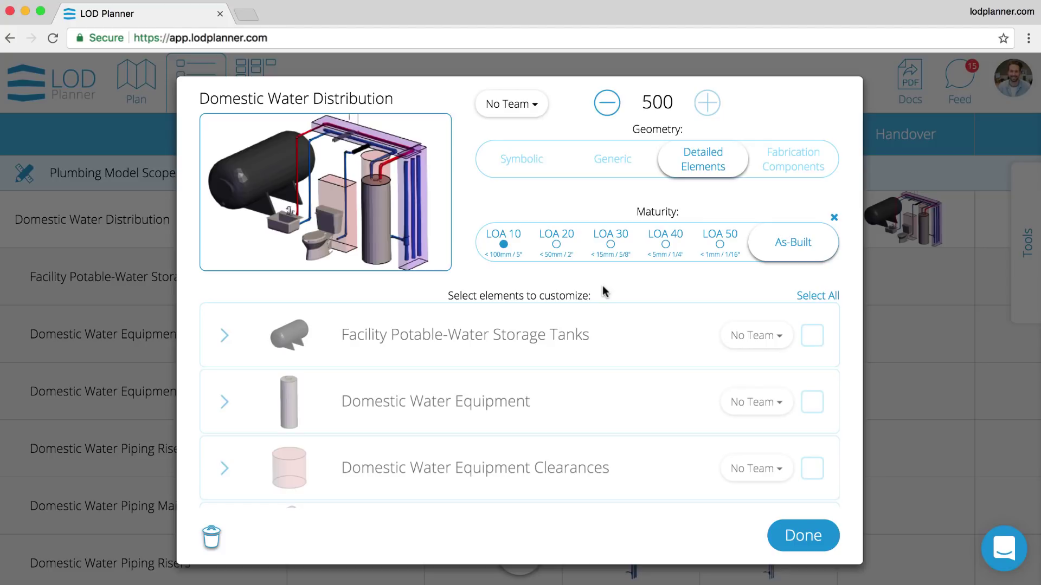
pyautogui.click(515, 342)
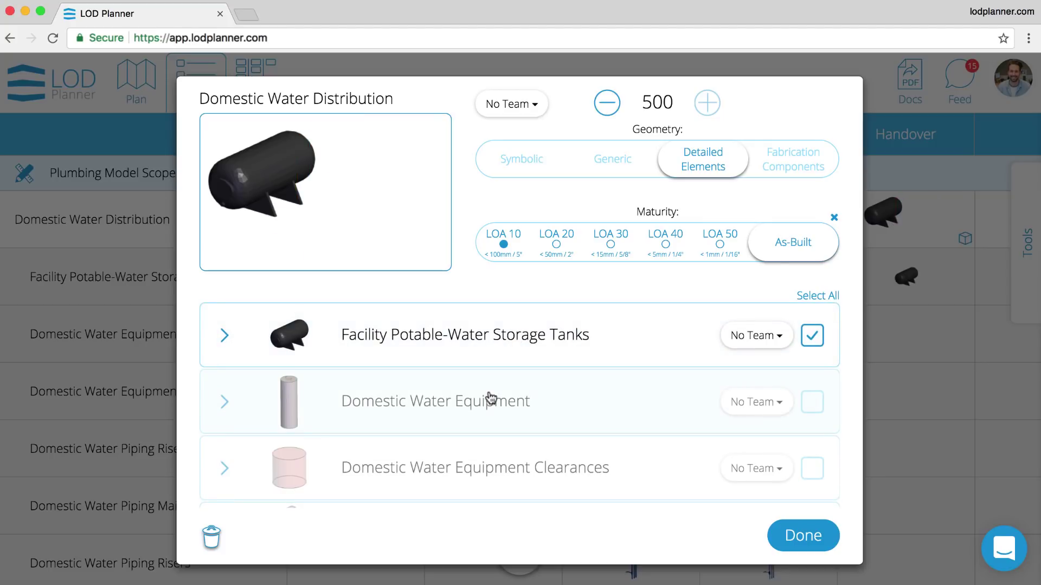
pyautogui.click(492, 399)
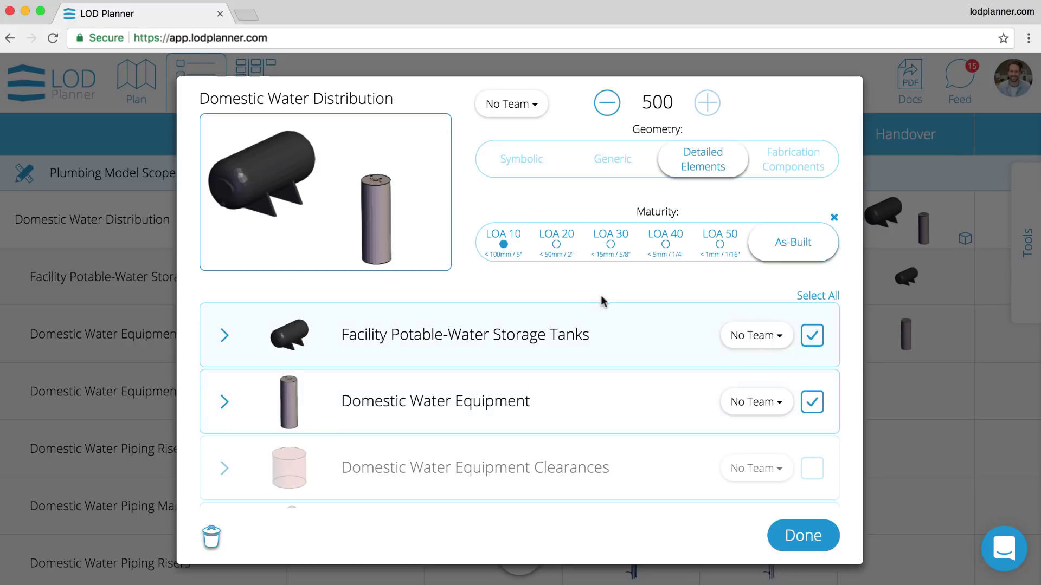
# - Assign the Handover level to the CON team and open the storage tanks' information requirements picker
pyautogui.click(525, 107)
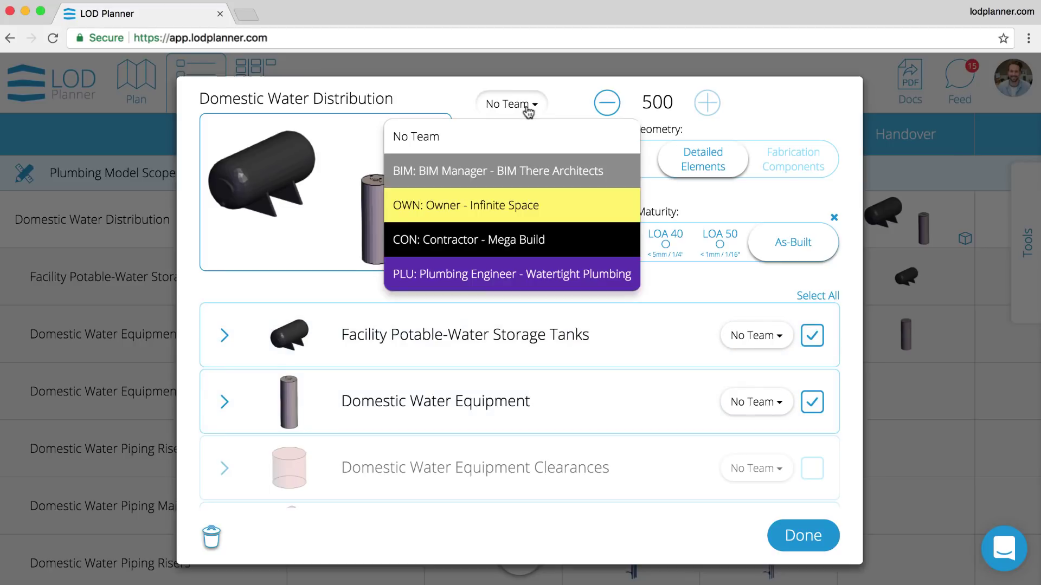
pyautogui.click(505, 239)
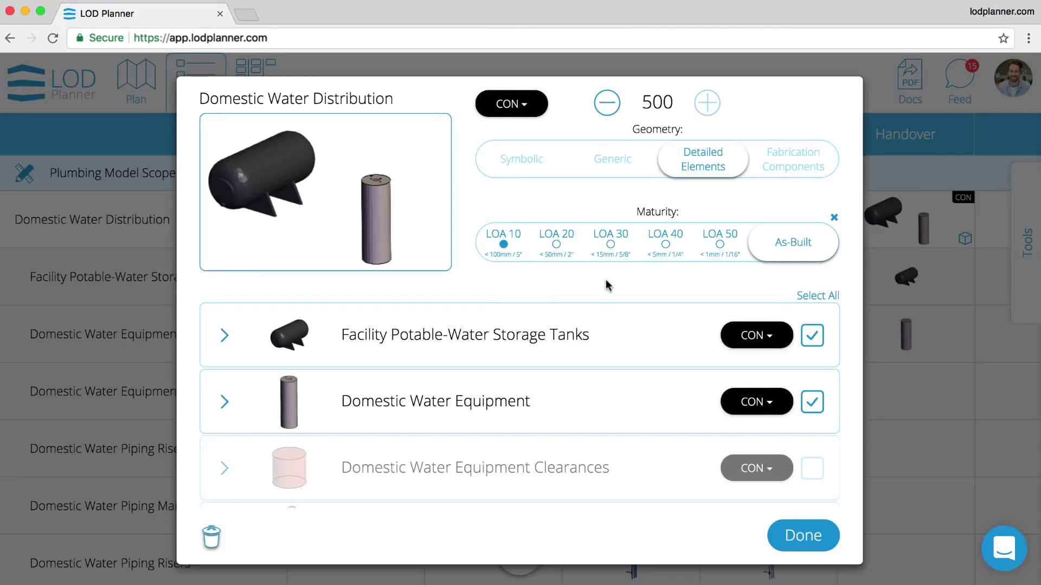
pyautogui.click(224, 339)
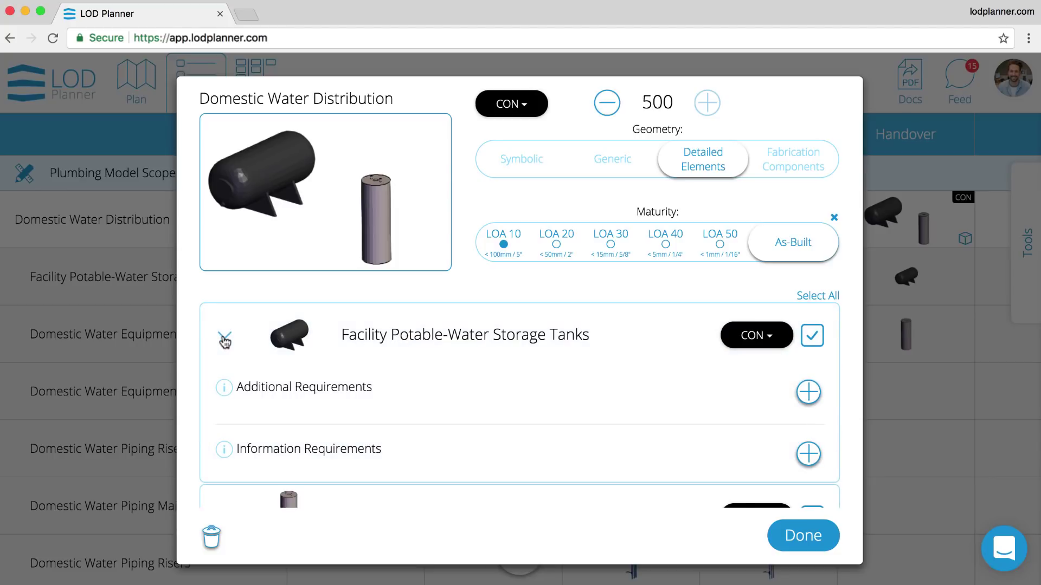
pyautogui.click(808, 454)
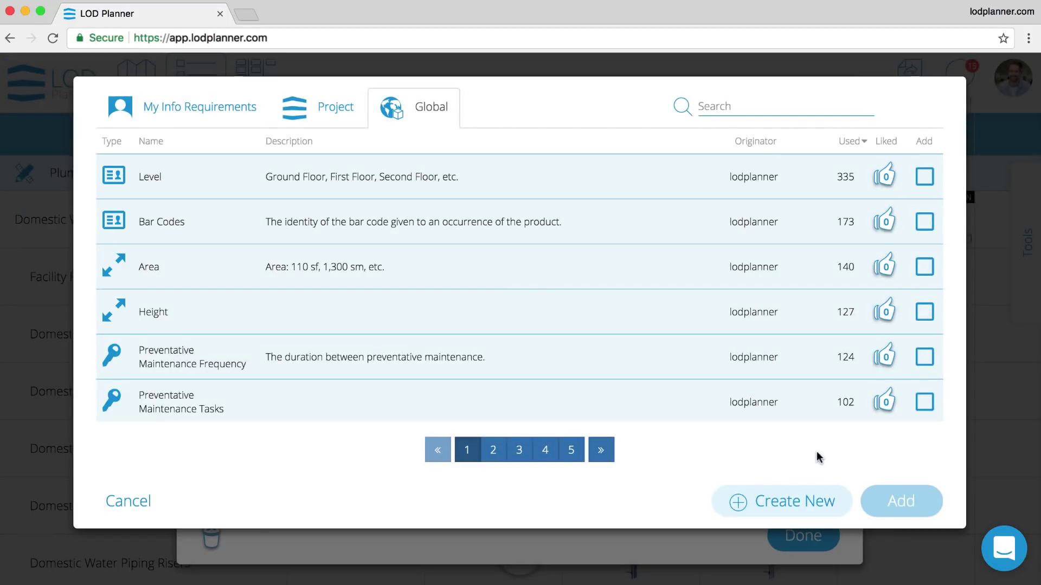
# - Search 'warra' and attach both Date - Warranty End entries, Warranty Content and Warranty Identifier to the storage tanks
pyautogui.click(728, 106)
pyautogui.write('warra')
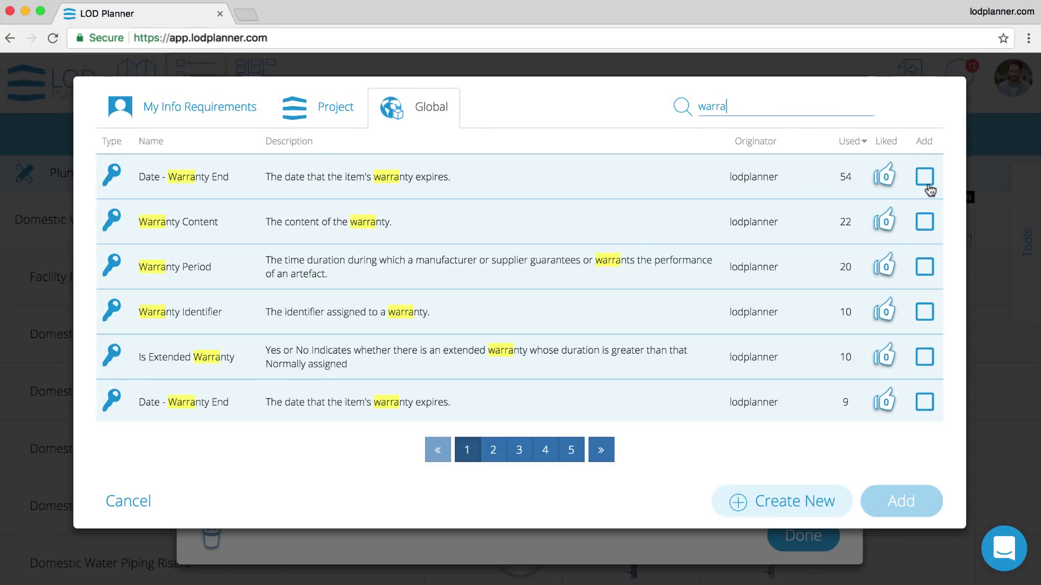
pyautogui.click(926, 179)
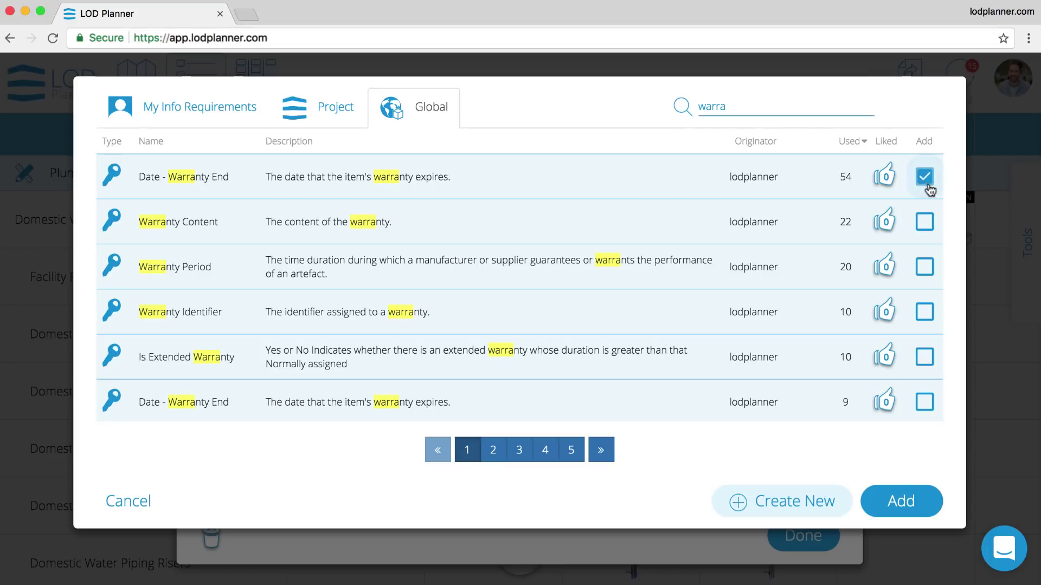
pyautogui.click(926, 222)
pyautogui.click(926, 315)
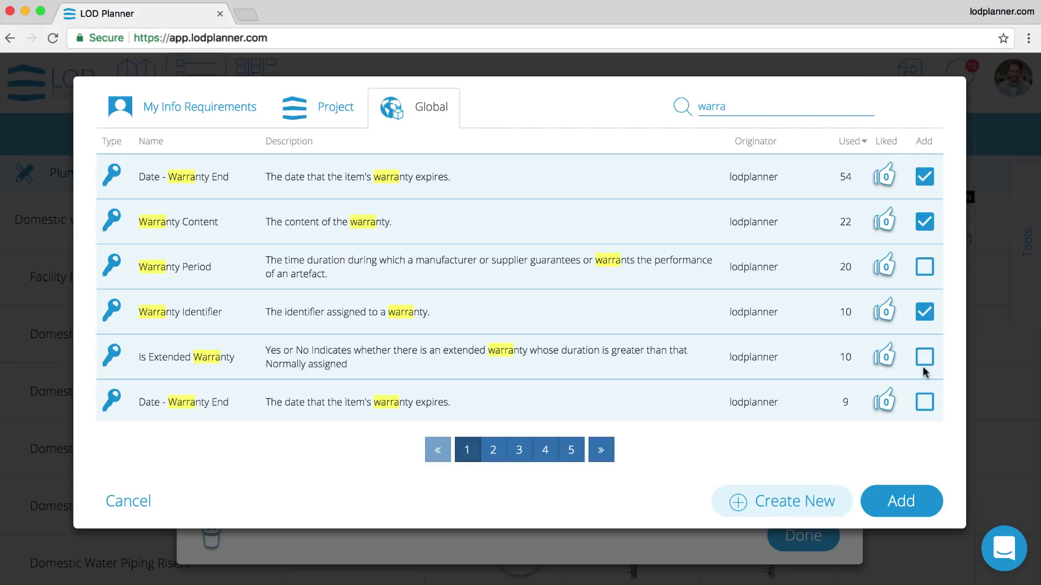
pyautogui.click(925, 401)
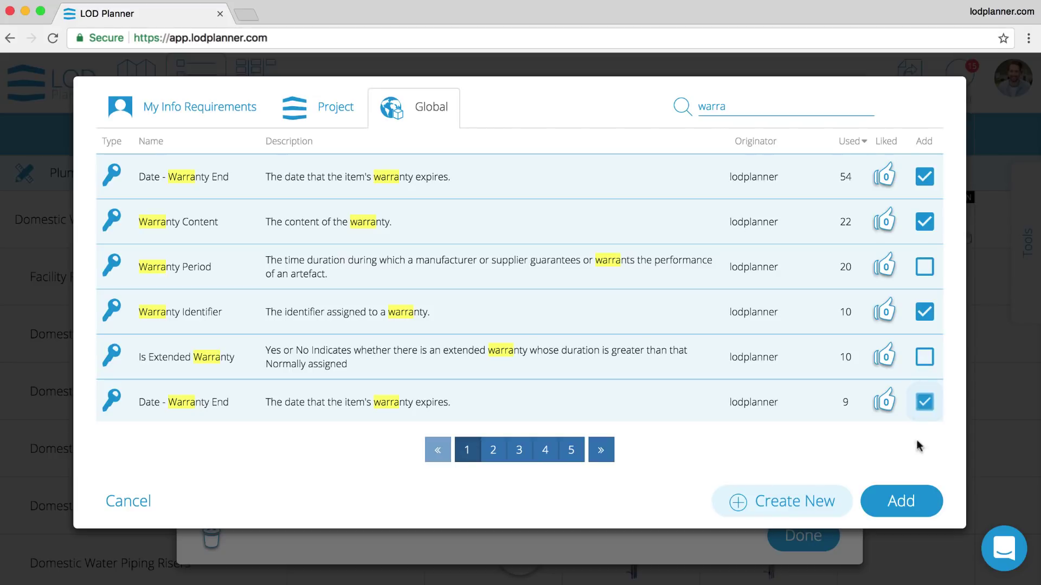
pyautogui.click(911, 500)
pyautogui.scroll(-3, 620, 421)
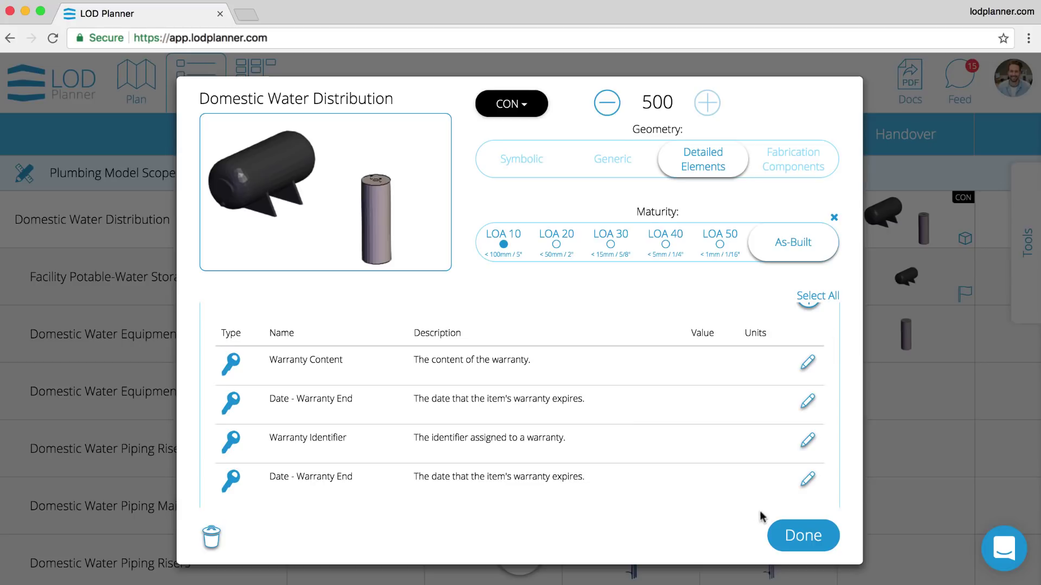
pyautogui.click(781, 532)
pyautogui.moveTo(967, 297)
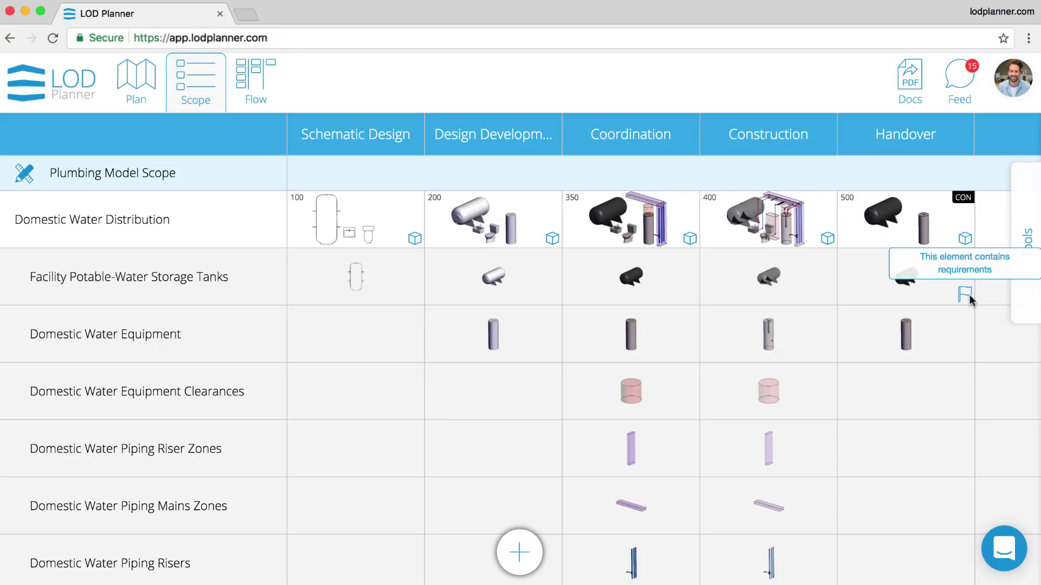
# - Attach the Bar Codes requirement to the Handover storage tanks and domestic water equipment
pyautogui.moveTo(1010, 261)
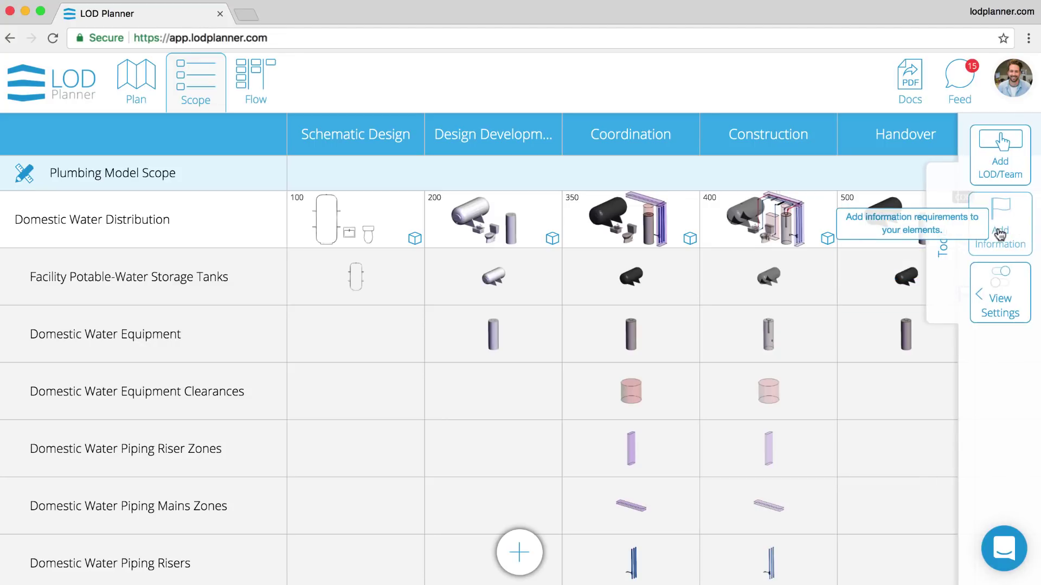
pyautogui.click(998, 227)
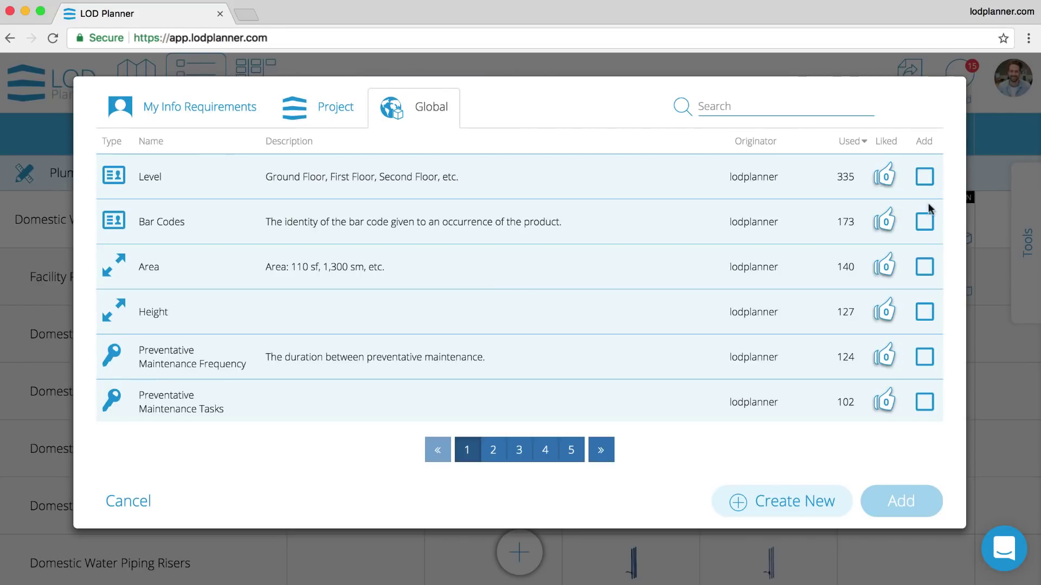
pyautogui.click(925, 223)
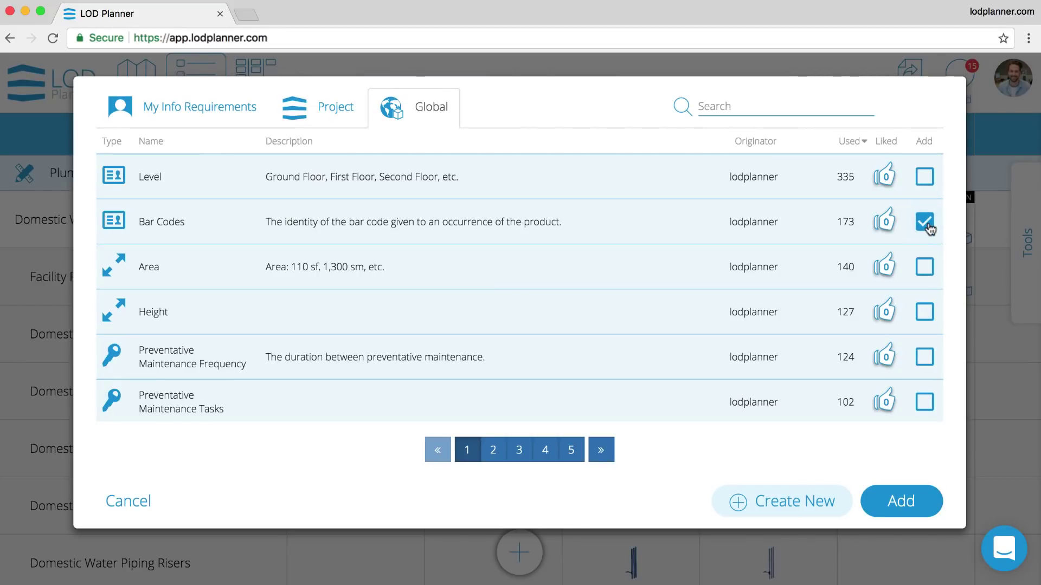
pyautogui.click(895, 502)
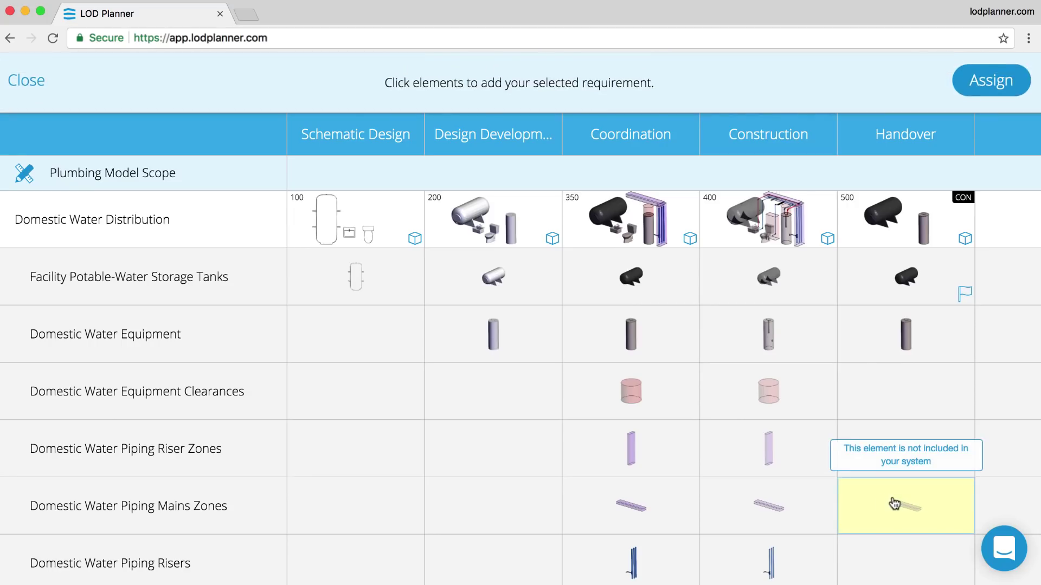
pyautogui.click(920, 343)
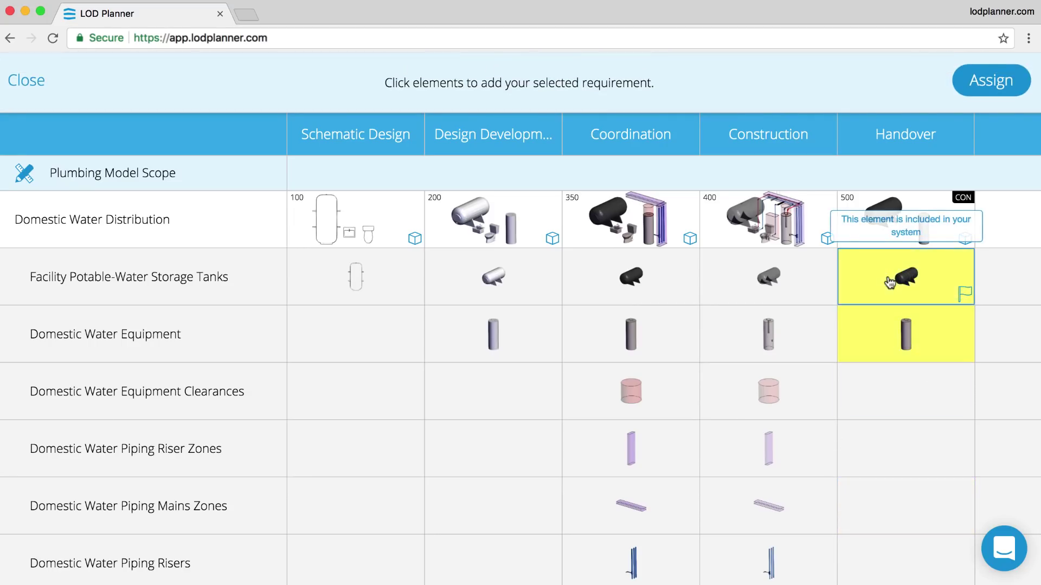
pyautogui.click(991, 84)
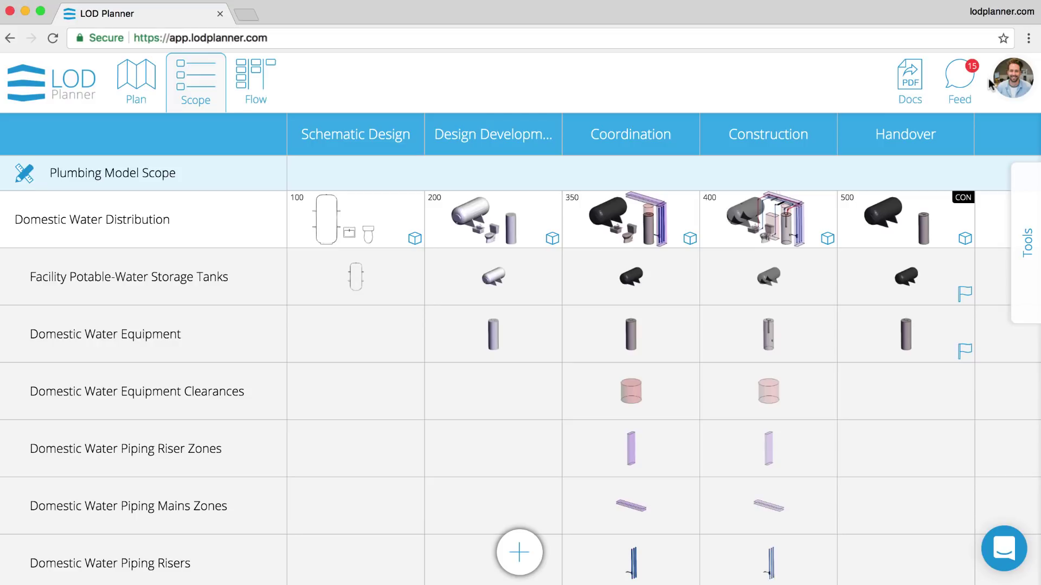
pyautogui.click(1018, 241)
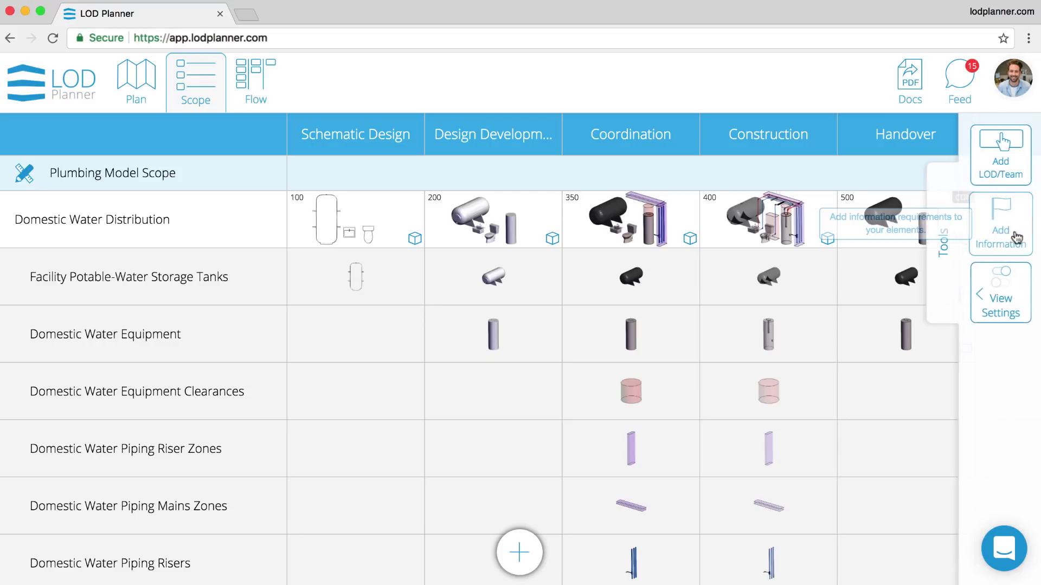
# - Assign the BIM team to the LOD 100 and LOD 200 Domestic Water Distribution elements
pyautogui.click(999, 159)
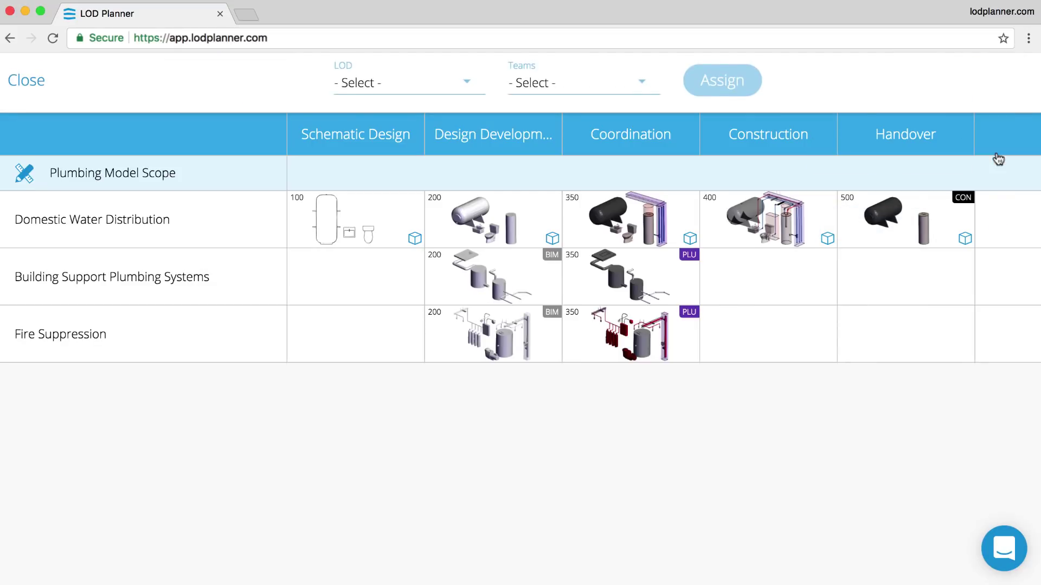
pyautogui.click(614, 84)
pyautogui.click(599, 127)
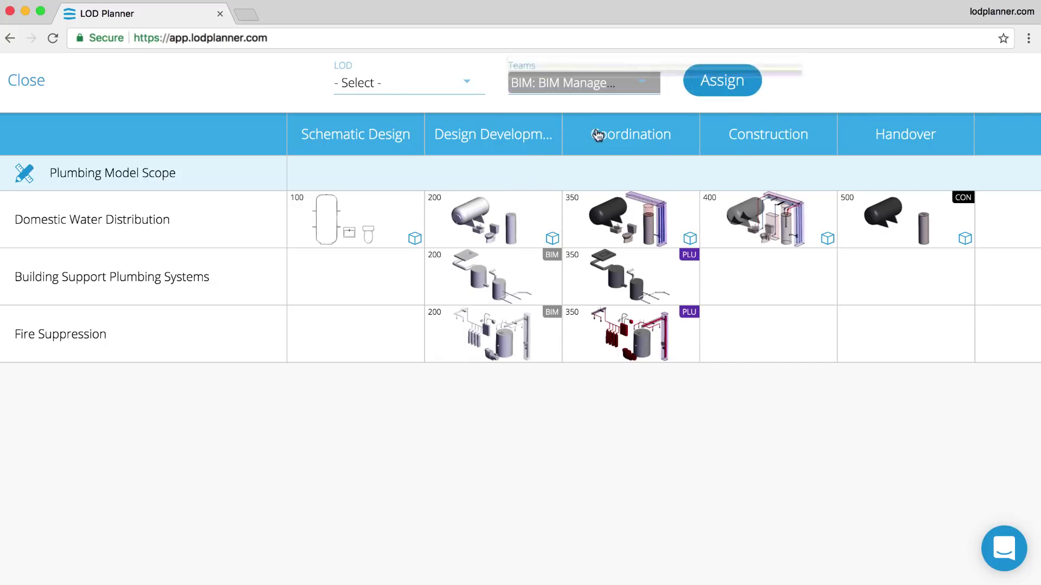
pyautogui.click(395, 219)
pyautogui.click(508, 225)
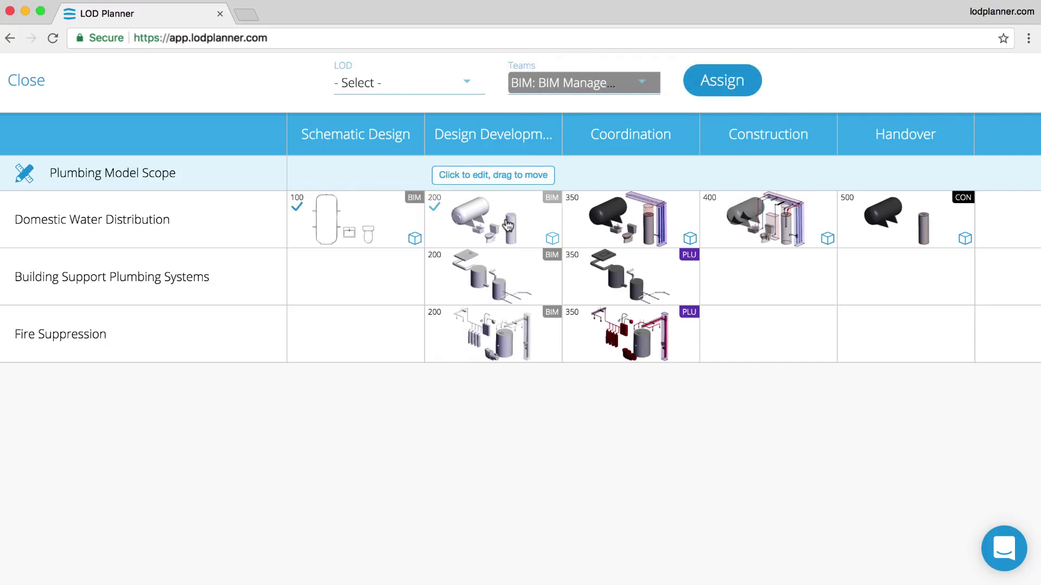
pyautogui.click(709, 86)
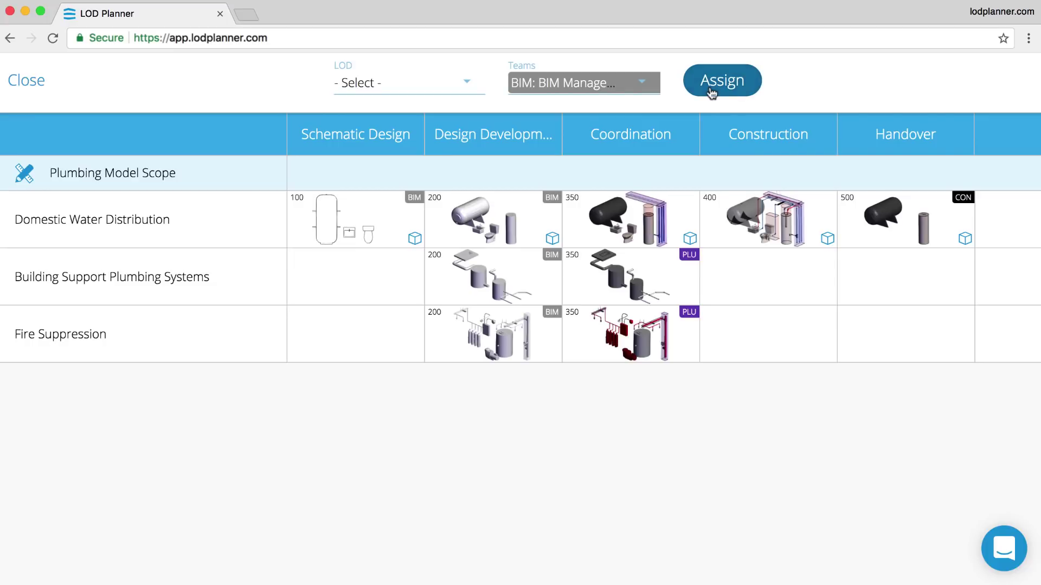
# - Assign the PLU team to the LOD 350 and LOD 400 elements
pyautogui.click(641, 91)
pyautogui.click(624, 206)
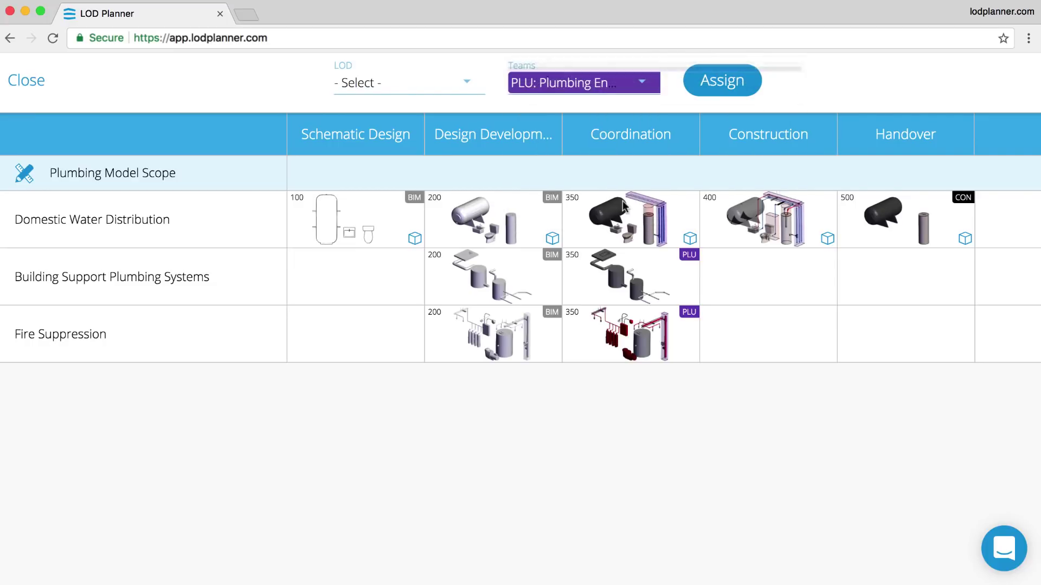
pyautogui.click(647, 220)
pyautogui.click(753, 218)
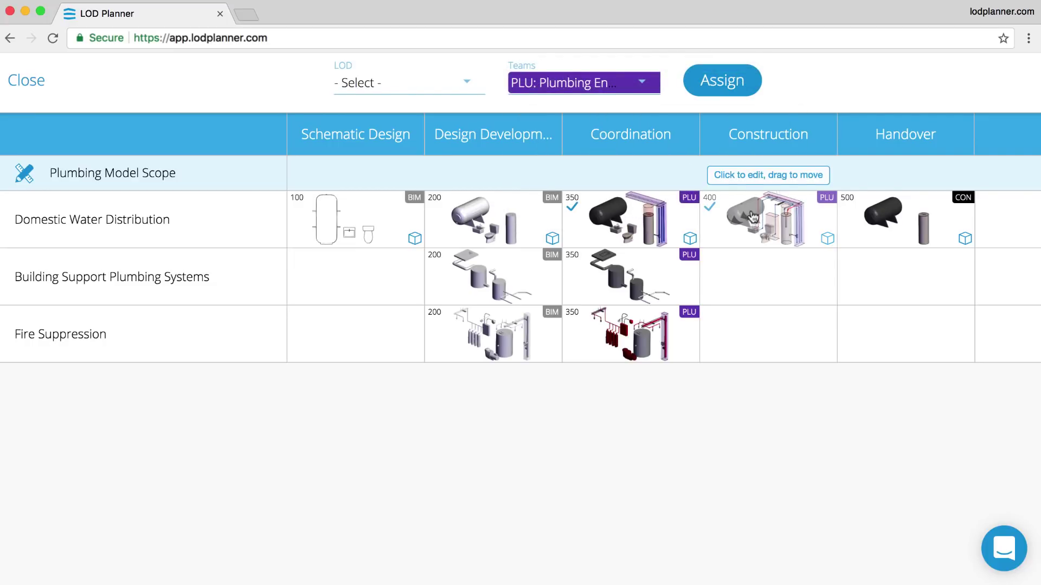
pyautogui.click(715, 85)
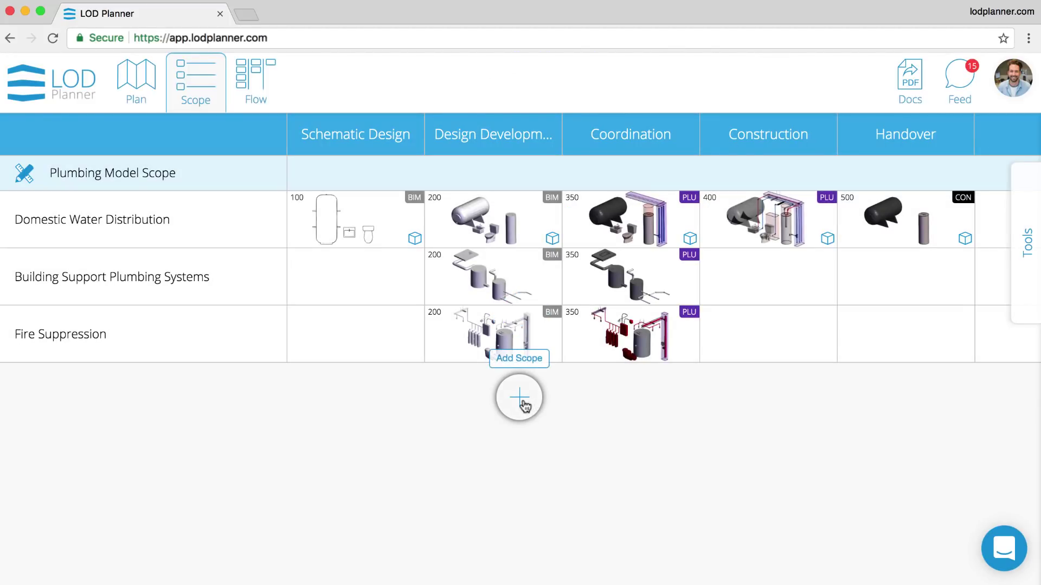
# - Add the Example Project's Foundations Scope and review Standard Foundations' Construction-stage details
pyautogui.click(521, 402)
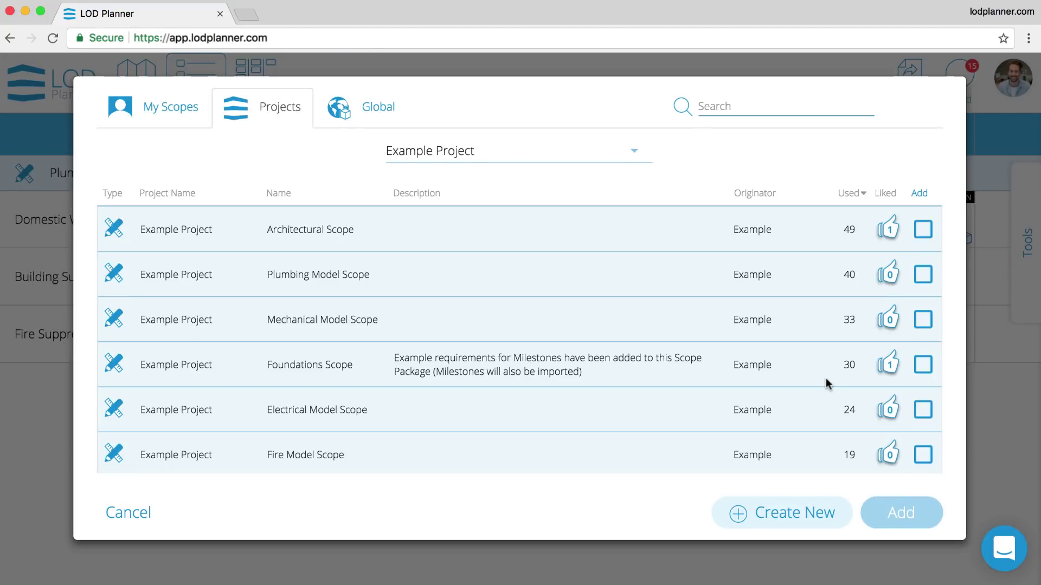
pyautogui.click(923, 365)
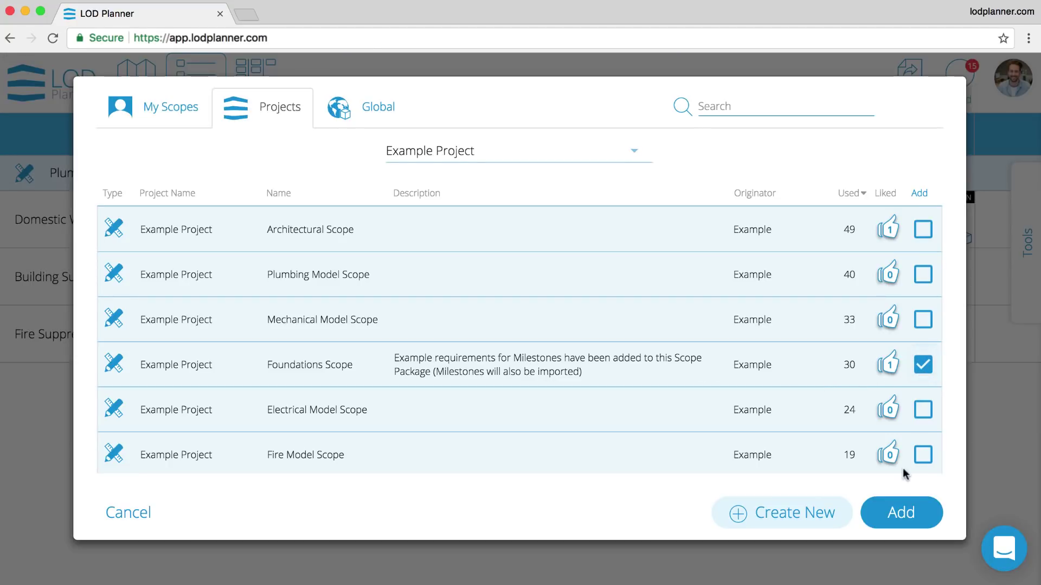
pyautogui.click(895, 512)
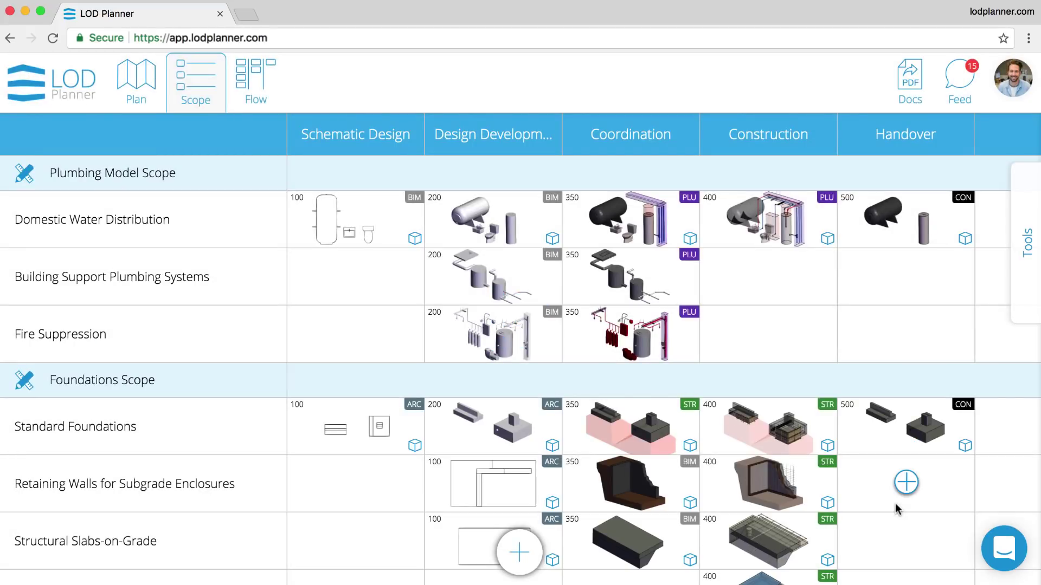
pyautogui.scroll(-3, 895, 505)
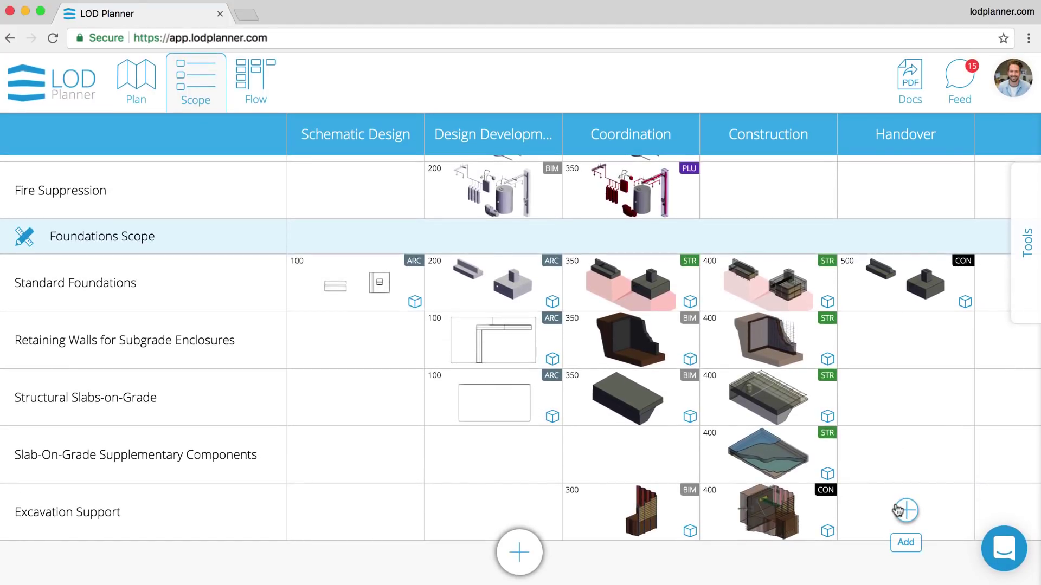
pyautogui.click(781, 296)
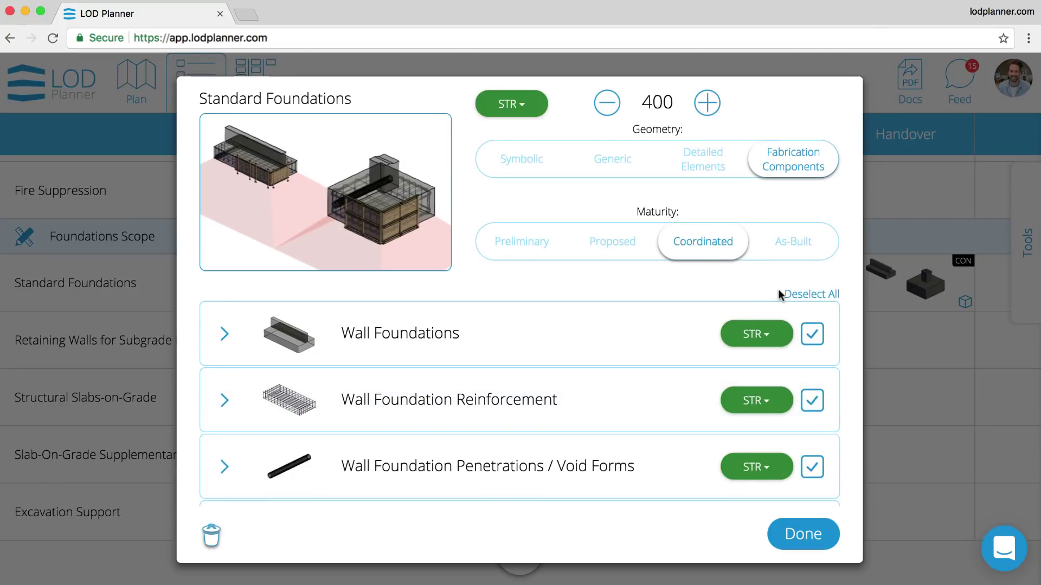
pyautogui.click(802, 532)
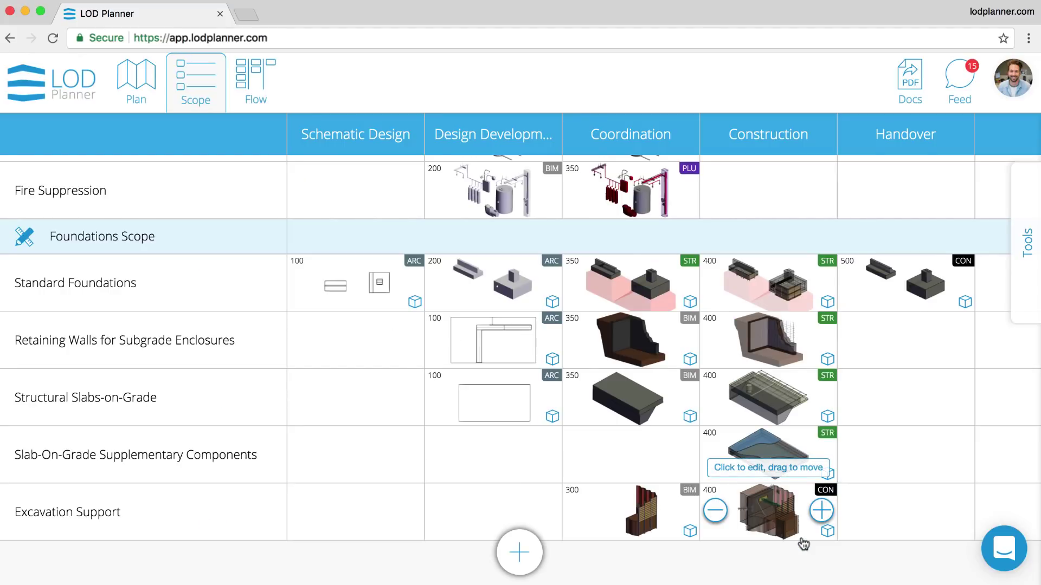
pyautogui.scroll(3, 803, 545)
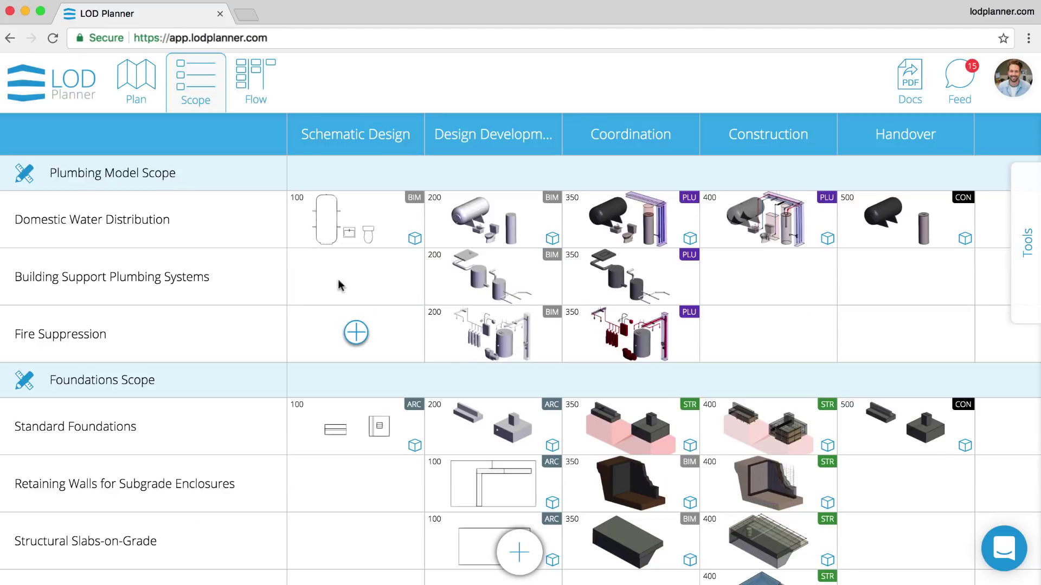
# - Filter the flow board to the Construction milestone and print its cards to 1107_flow-cards-apr-25-18.pdf
pyautogui.click(245, 84)
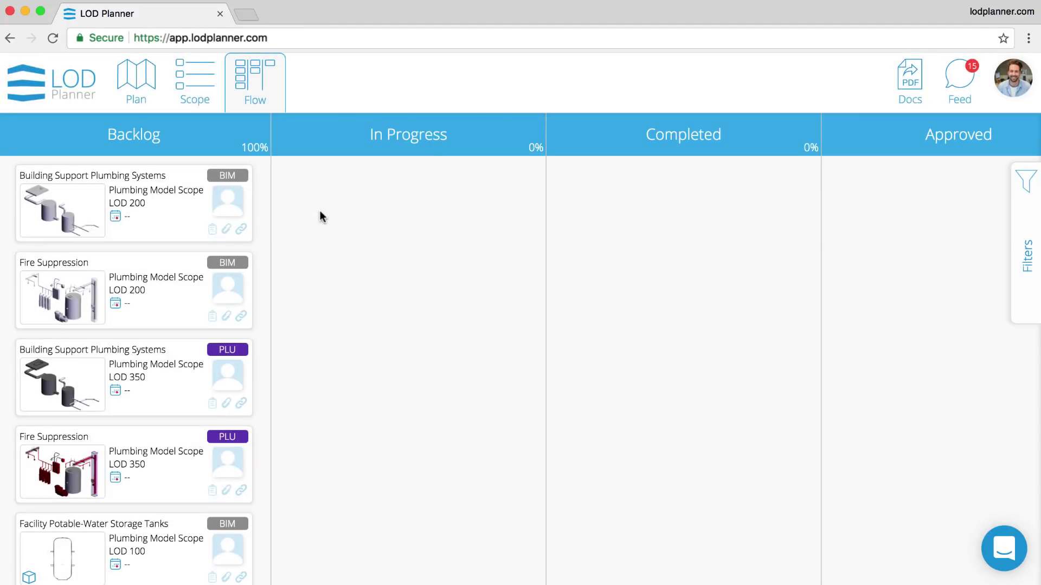
pyautogui.scroll(-10, 212, 371)
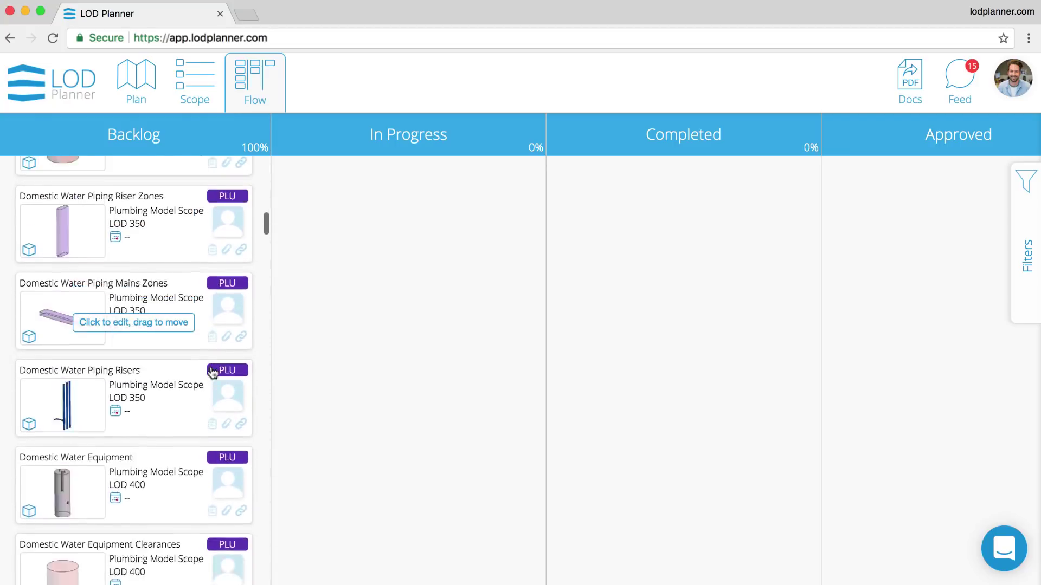
pyautogui.scroll(-10, 212, 372)
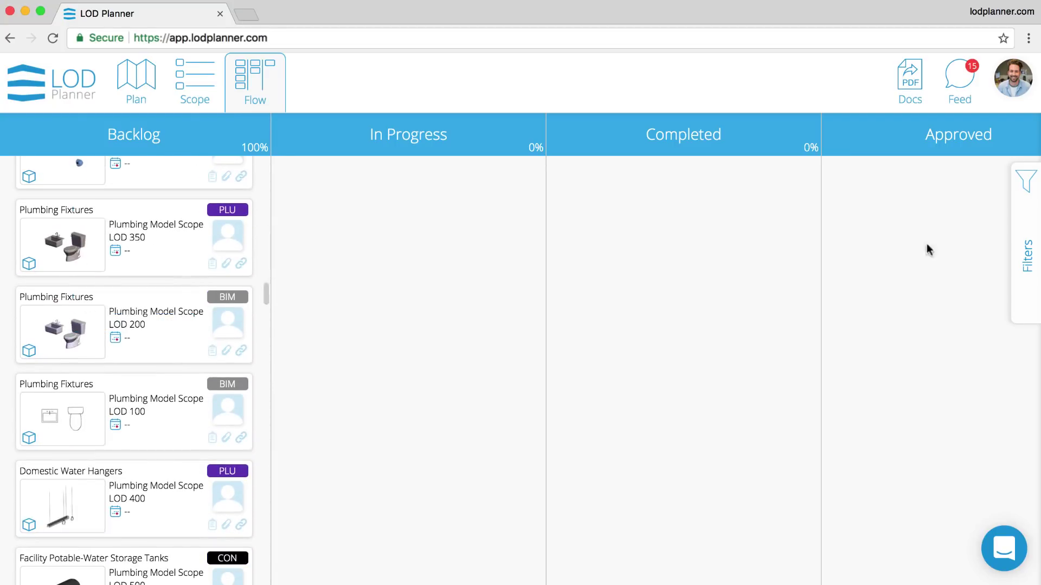
pyautogui.click(1022, 237)
pyautogui.click(1004, 239)
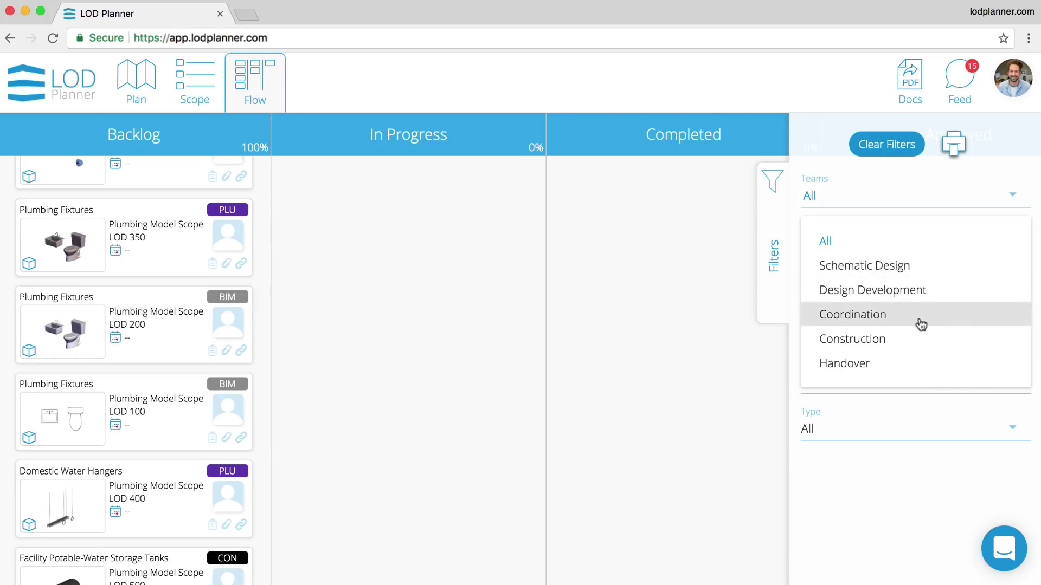
pyautogui.click(907, 341)
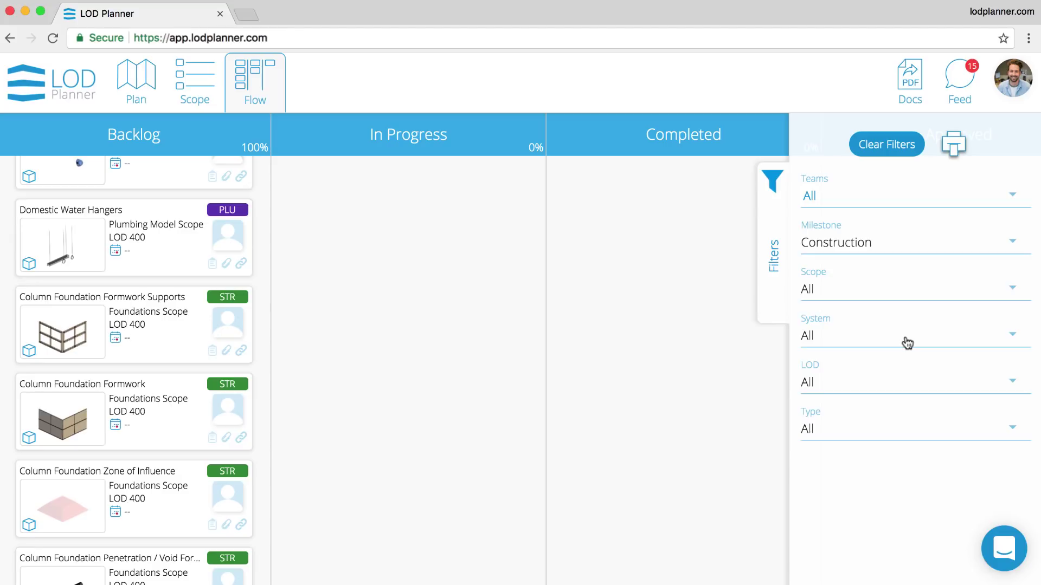
pyautogui.click(955, 145)
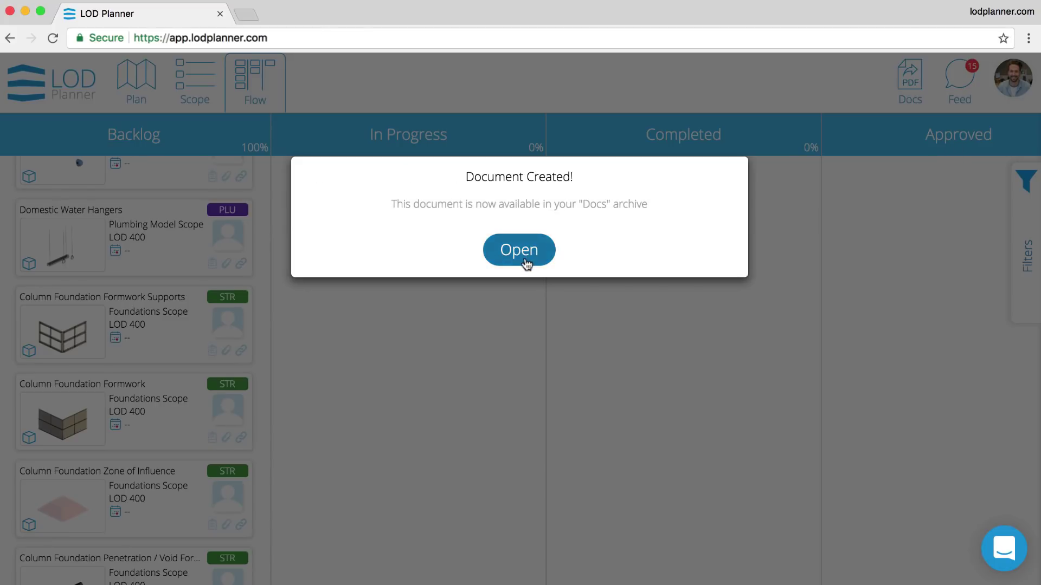
pyautogui.click(525, 257)
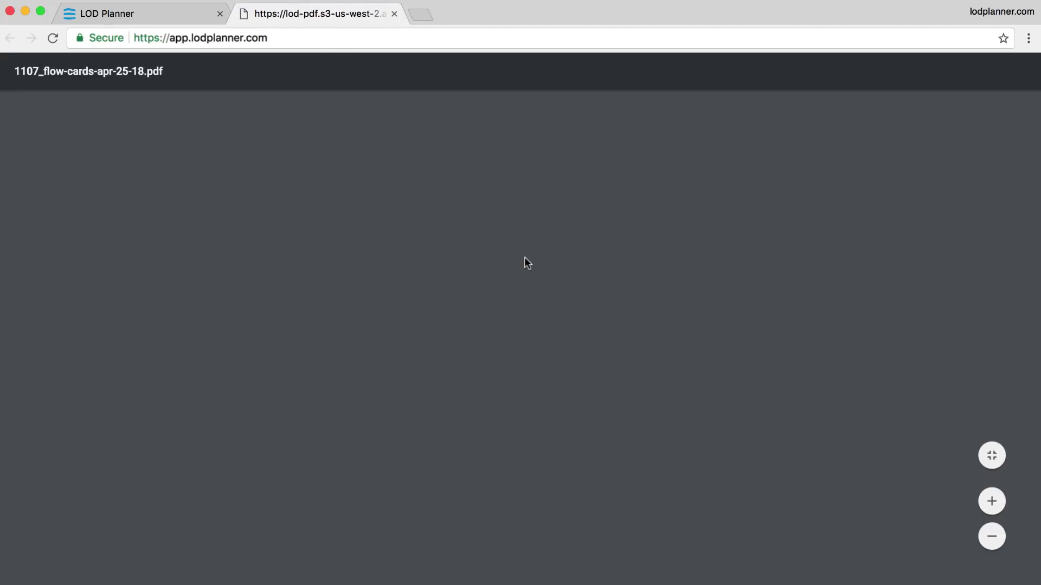
pyautogui.scroll(-7, 525, 258)
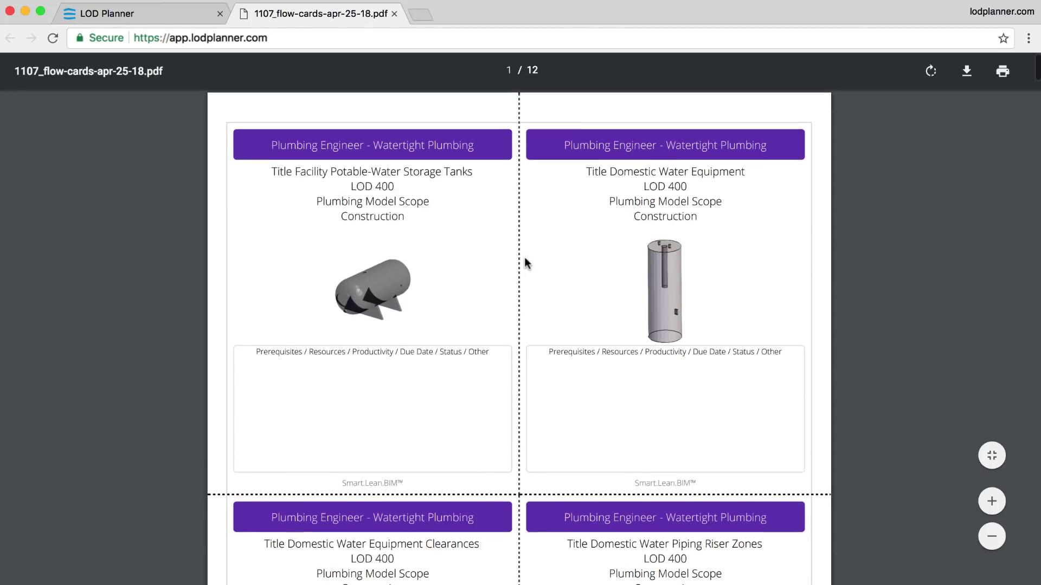
pyautogui.scroll(-20, 524, 259)
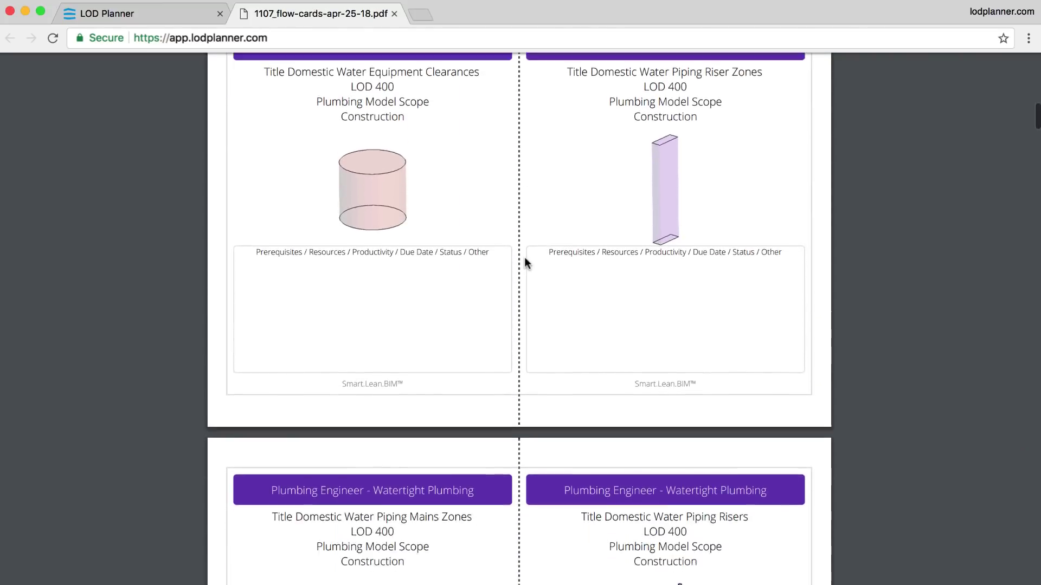
pyautogui.scroll(-20, 525, 259)
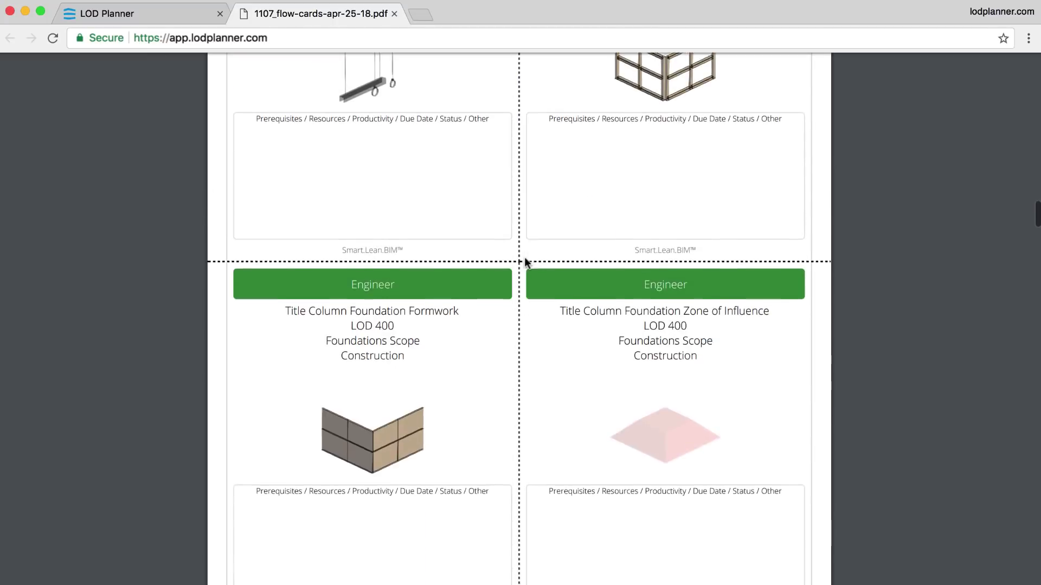
pyautogui.scroll(-11, 525, 260)
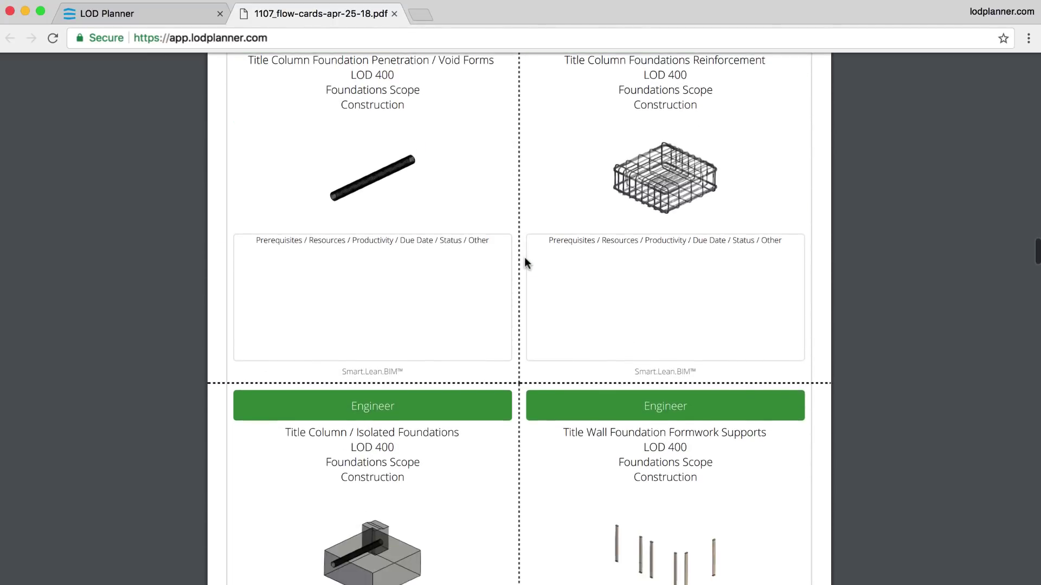
pyautogui.scroll(-9, 525, 259)
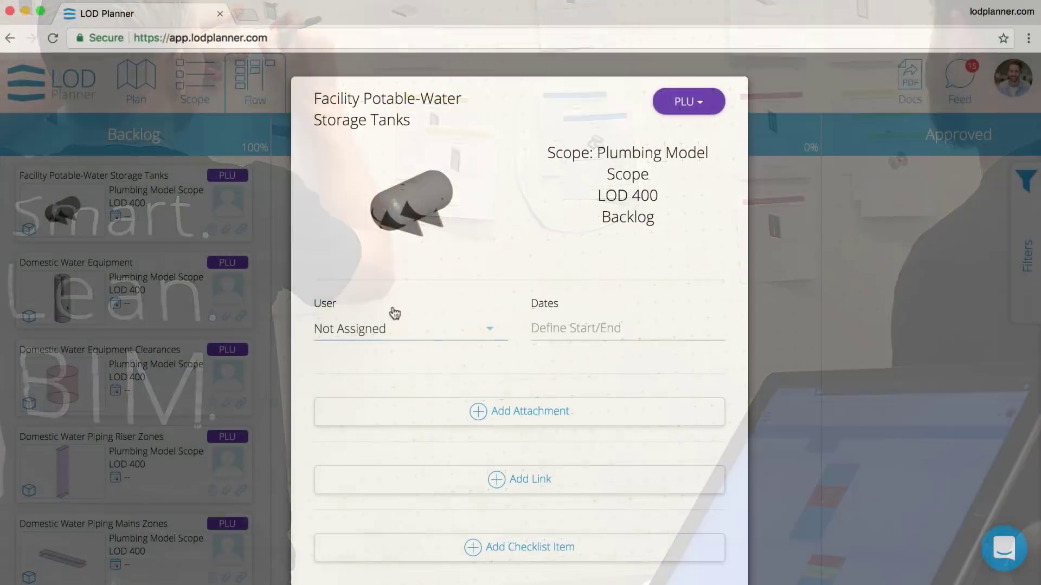
# - Assign a team member to the storage tanks card and move it to In Progress
pyautogui.click(442, 328)
pyautogui.click(409, 385)
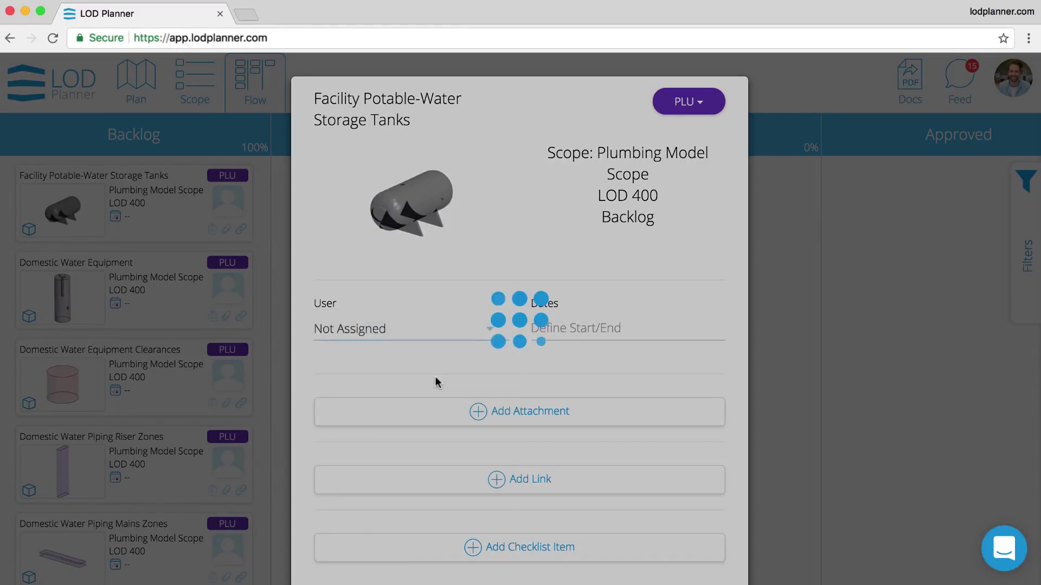
pyautogui.click(166, 294)
pyautogui.moveTo(137, 209); pyautogui.dragTo(423, 212)
# - Add the checklist task 'Call the owner to get the spec' to the card
pyautogui.click(424, 213)
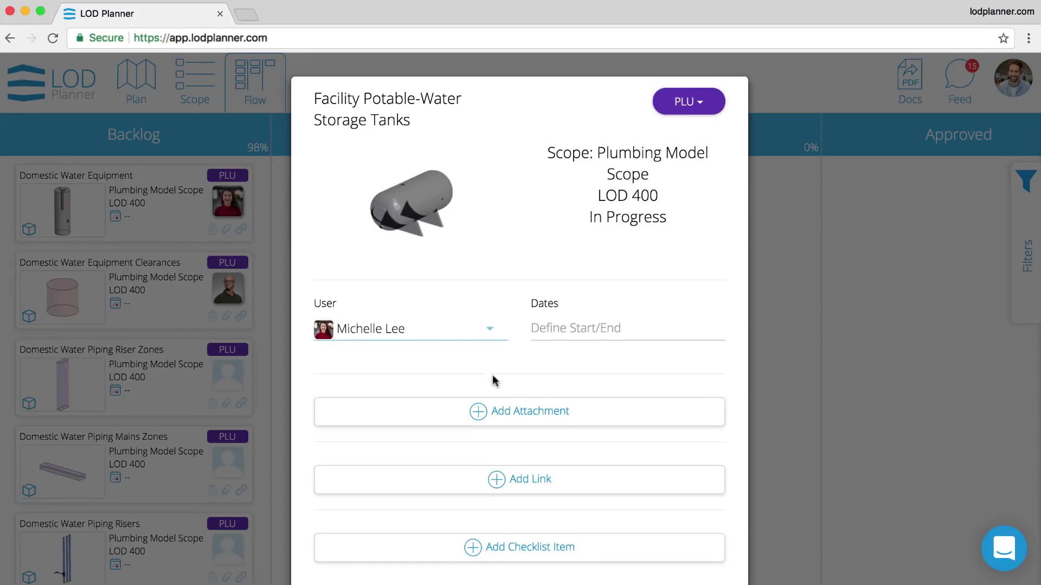
pyautogui.click(535, 549)
pyautogui.write('Call')
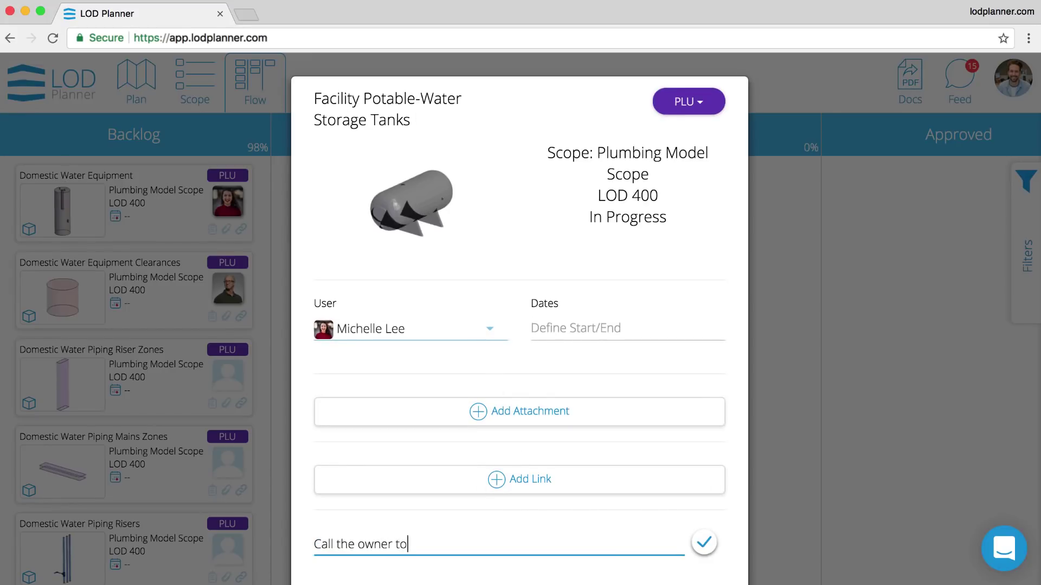
pyautogui.write(' the spec')
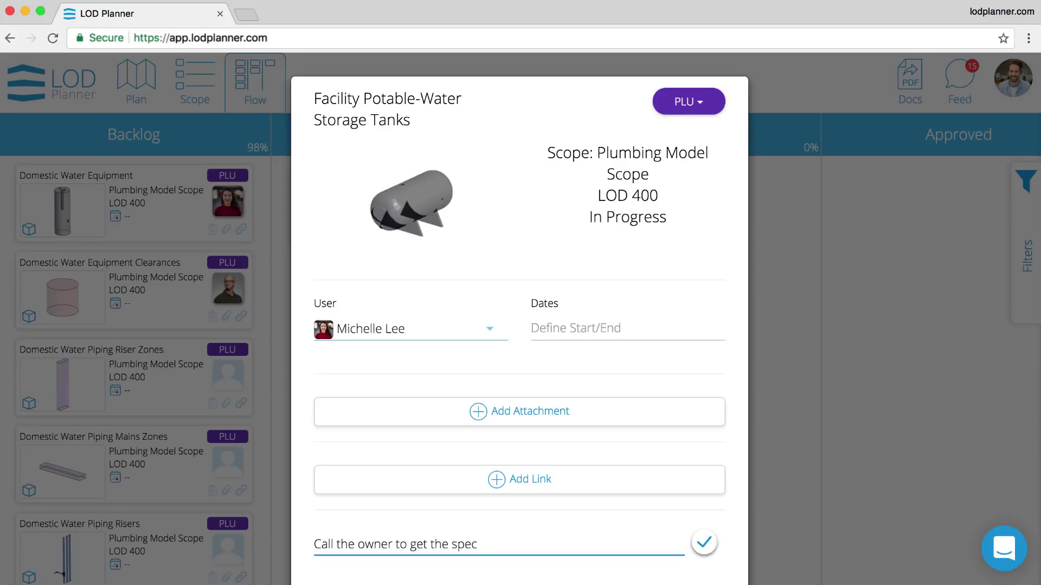
pyautogui.press('Return')
pyautogui.click(697, 536)
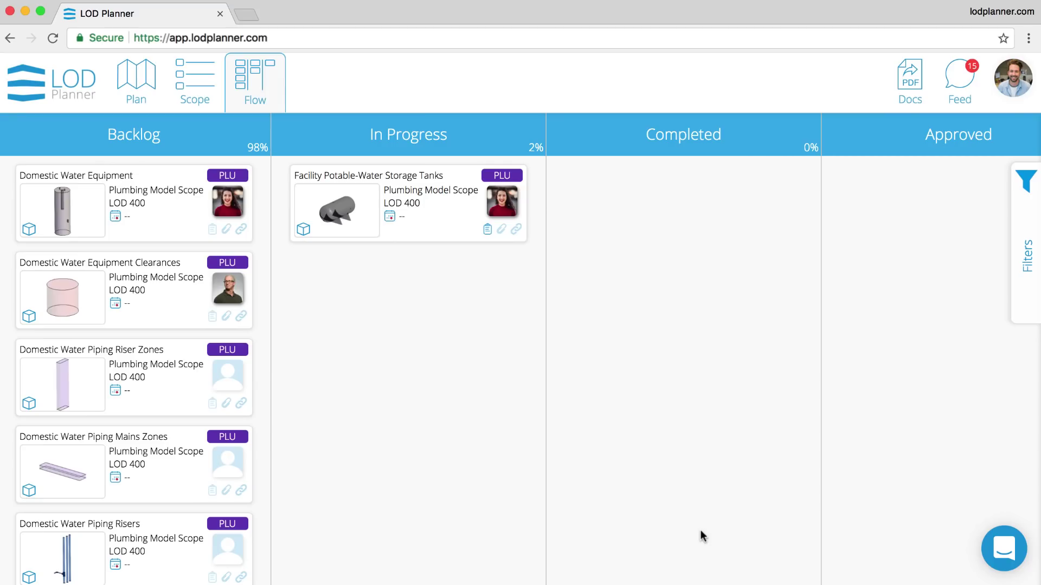
# - Tick off the spec task and move the card to Completed
pyautogui.click(487, 230)
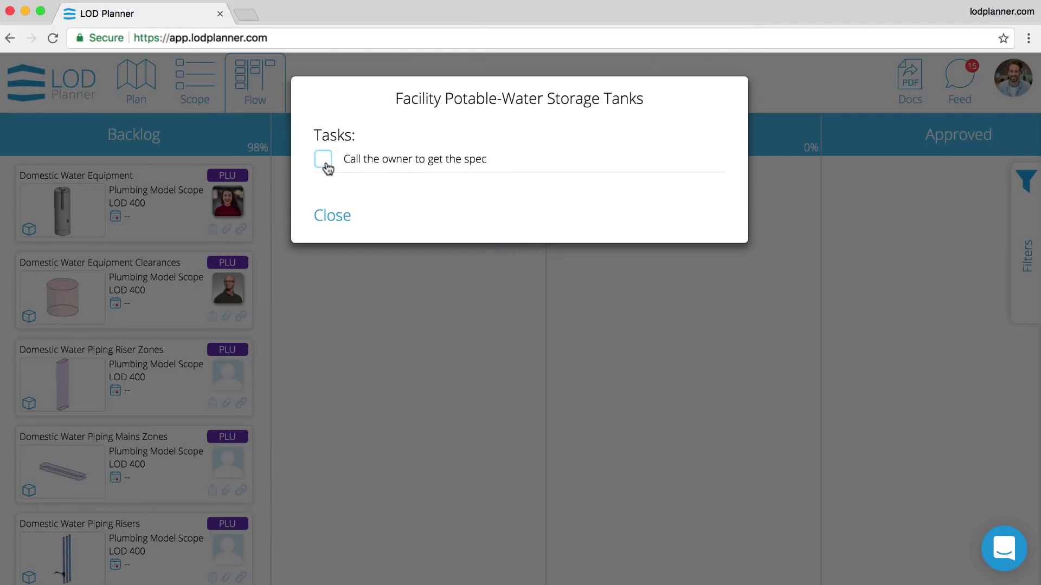
pyautogui.click(324, 161)
pyautogui.click(332, 216)
pyautogui.moveTo(450, 213); pyautogui.dragTo(721, 217)
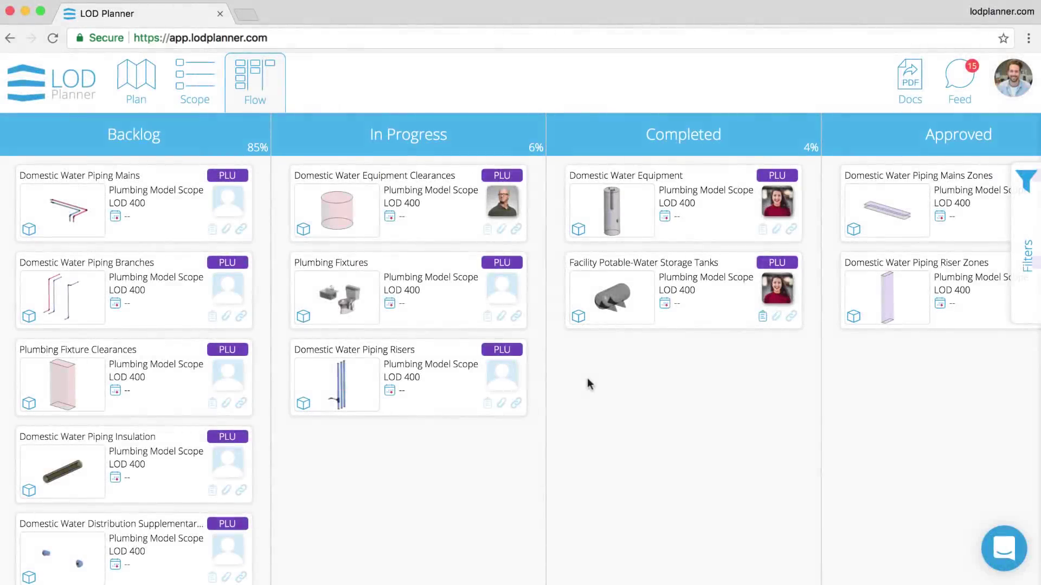
pyautogui.click(636, 140)
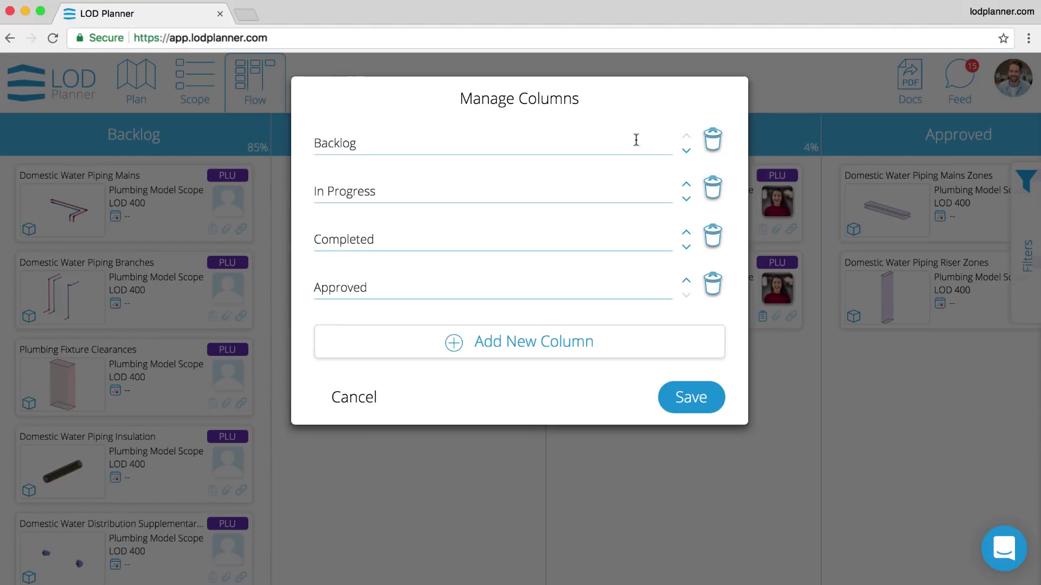
pyautogui.click(523, 341)
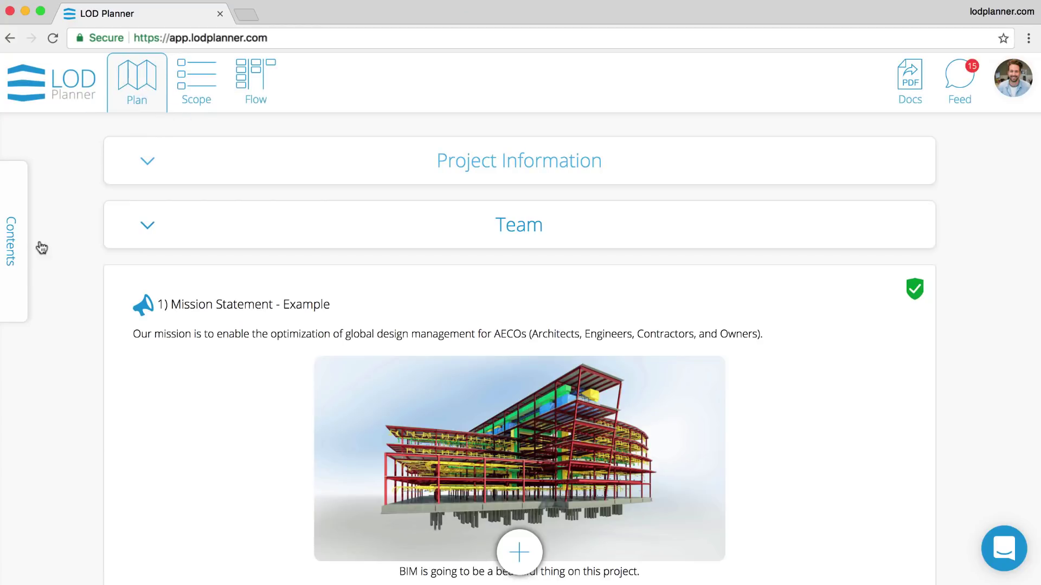
pyautogui.click(17, 235)
pyautogui.click(69, 194)
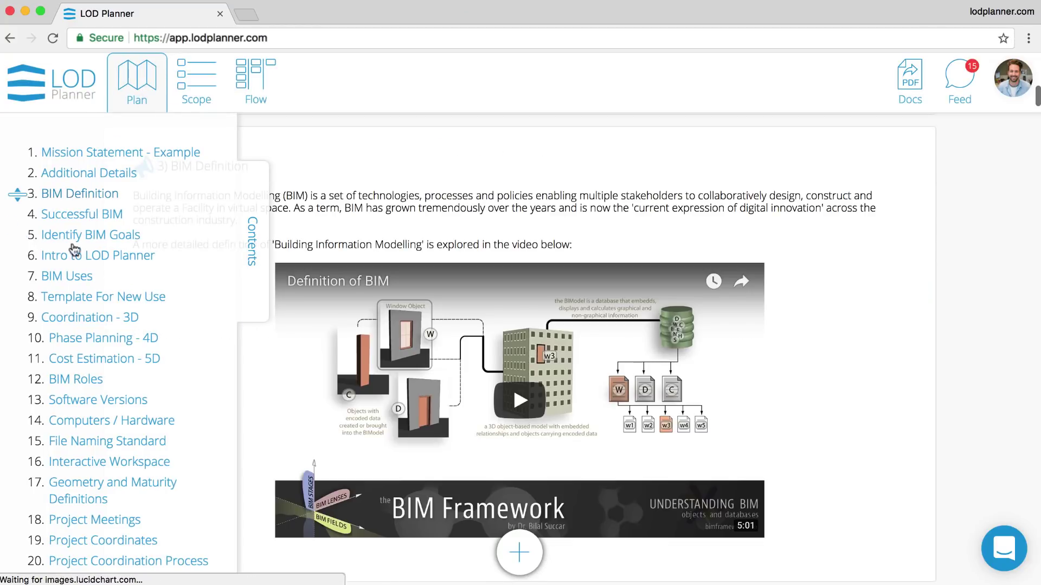
pyautogui.click(89, 399)
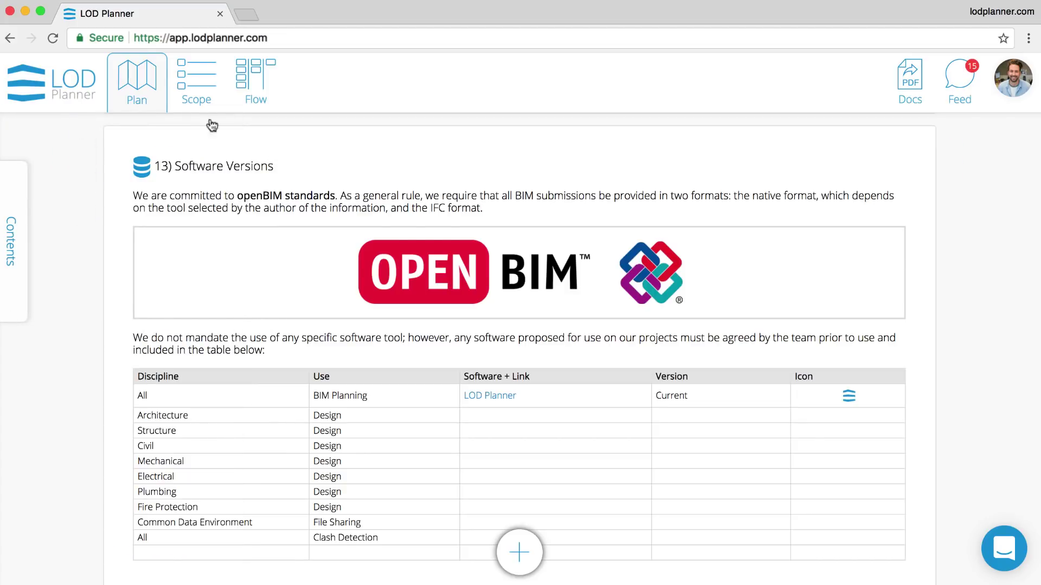
pyautogui.click(196, 81)
pyautogui.moveTo(76, 185)
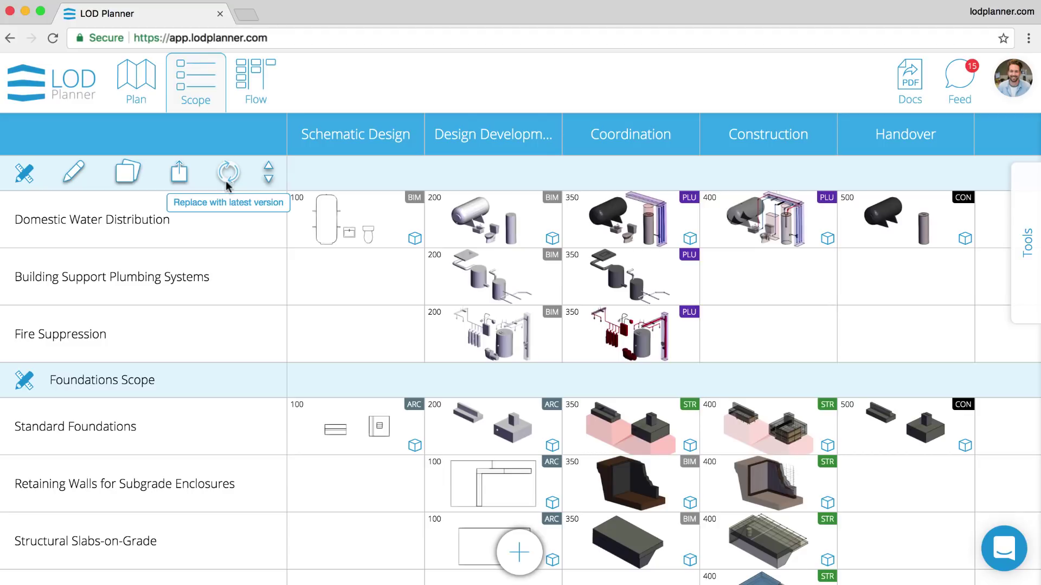
pyautogui.click(1027, 242)
pyautogui.click(1001, 296)
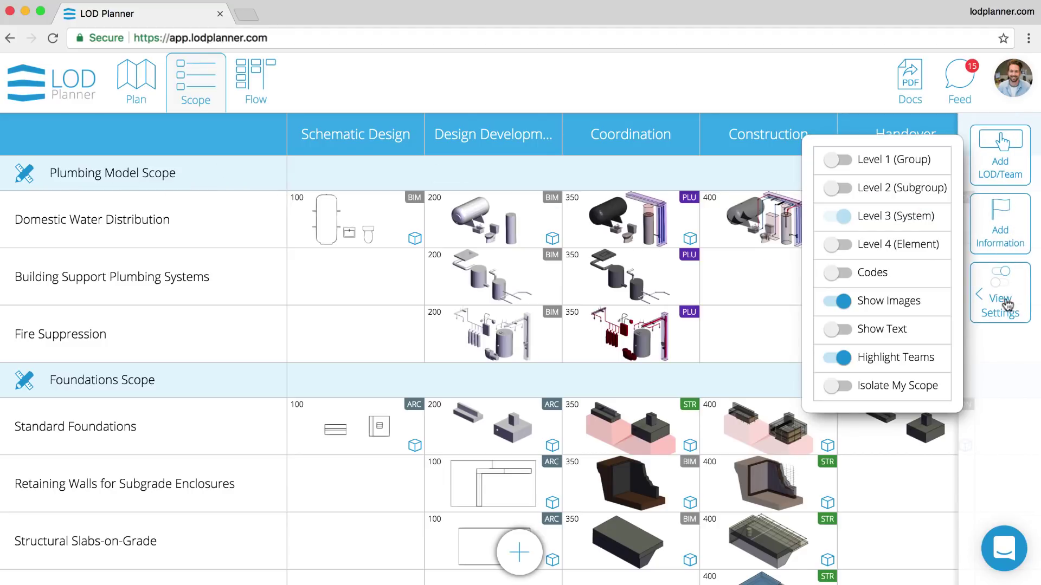
pyautogui.click(910, 253)
pyautogui.click(909, 253)
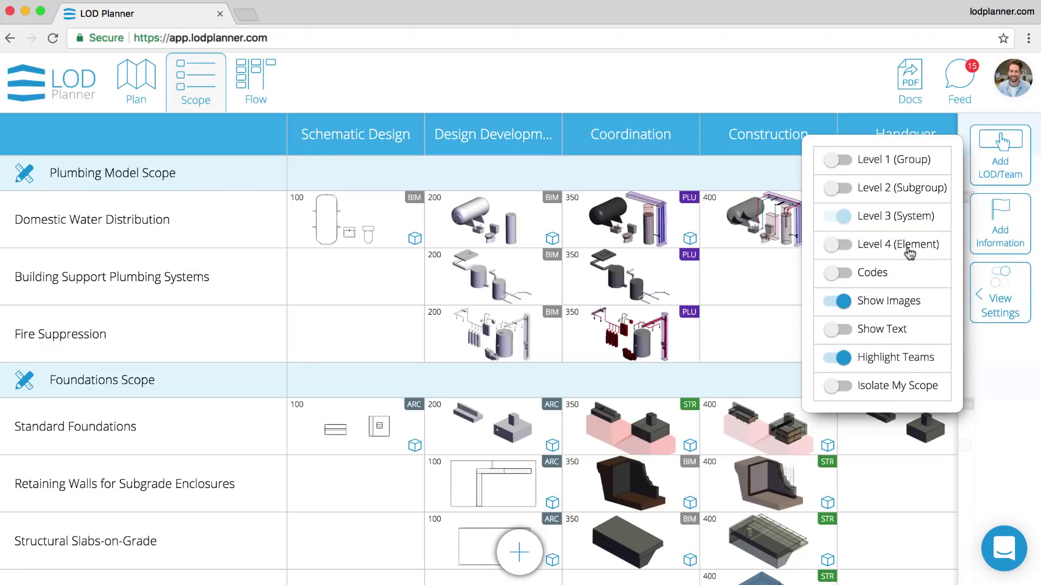
pyautogui.click(890, 302)
pyautogui.click(889, 329)
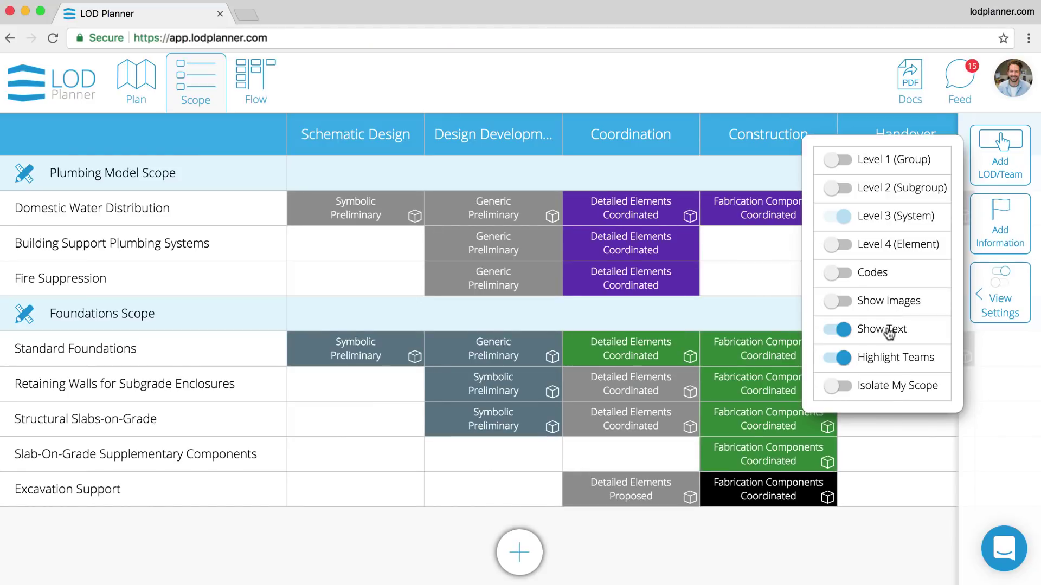
pyautogui.click(888, 305)
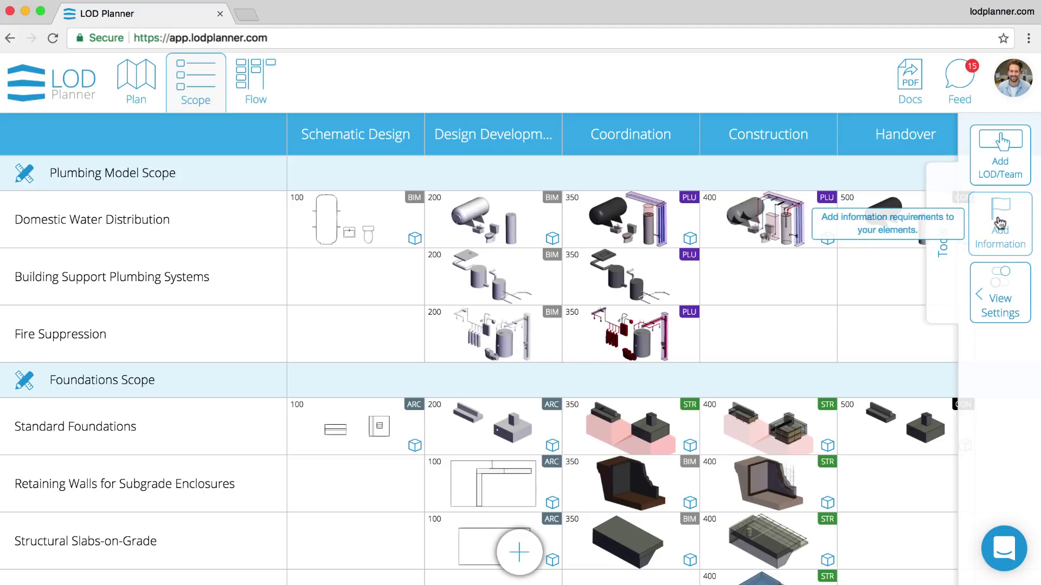
pyautogui.click(257, 88)
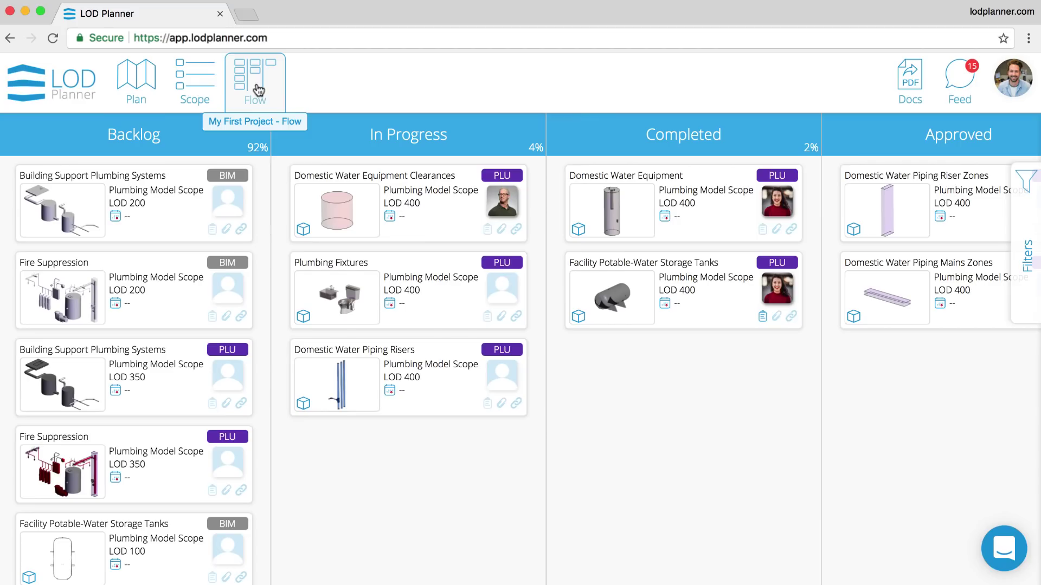
pyautogui.click(1030, 236)
pyautogui.click(1013, 241)
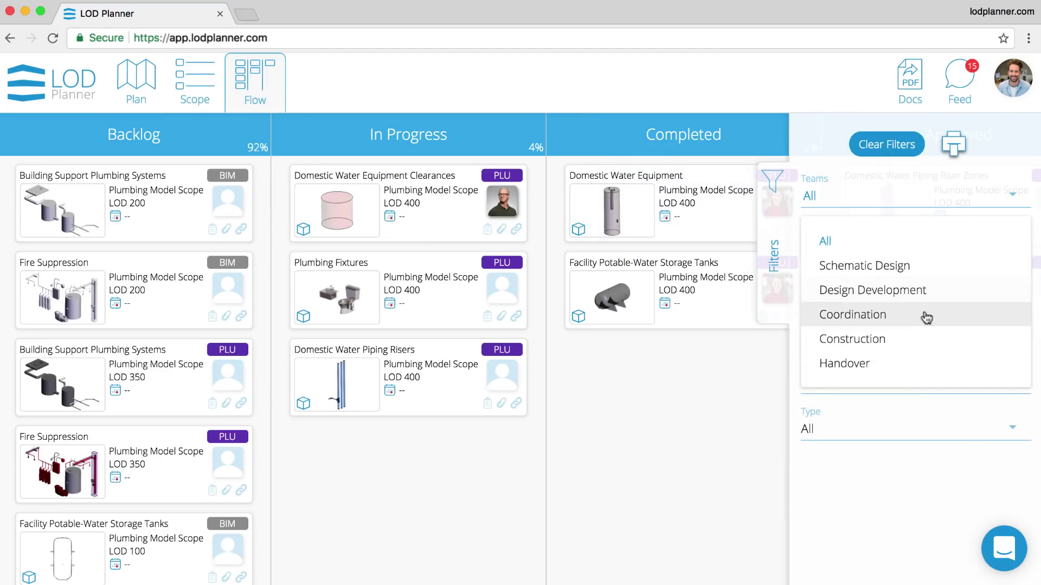
pyautogui.click(926, 317)
pyautogui.click(911, 243)
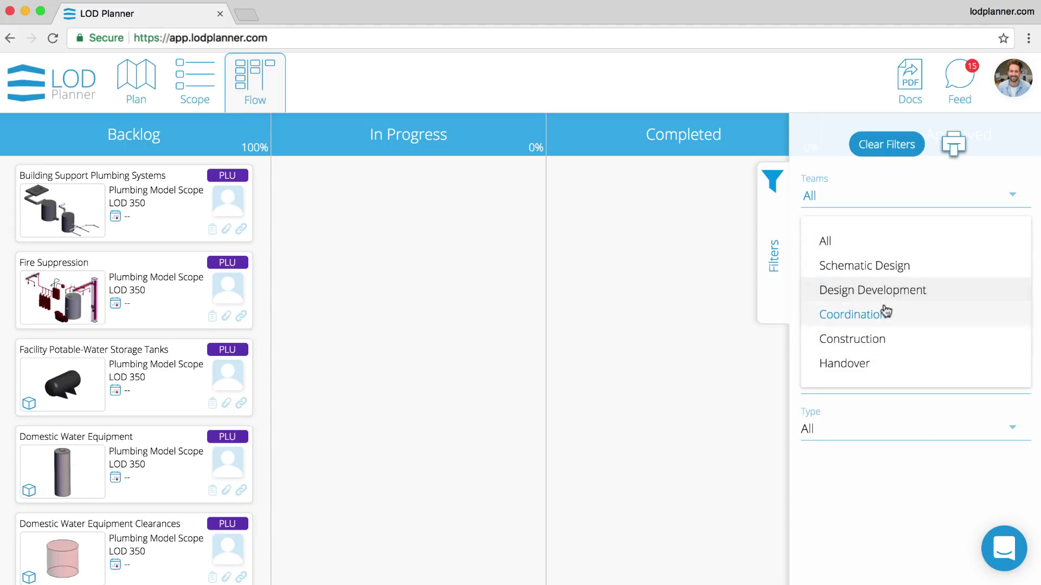
pyautogui.click(872, 340)
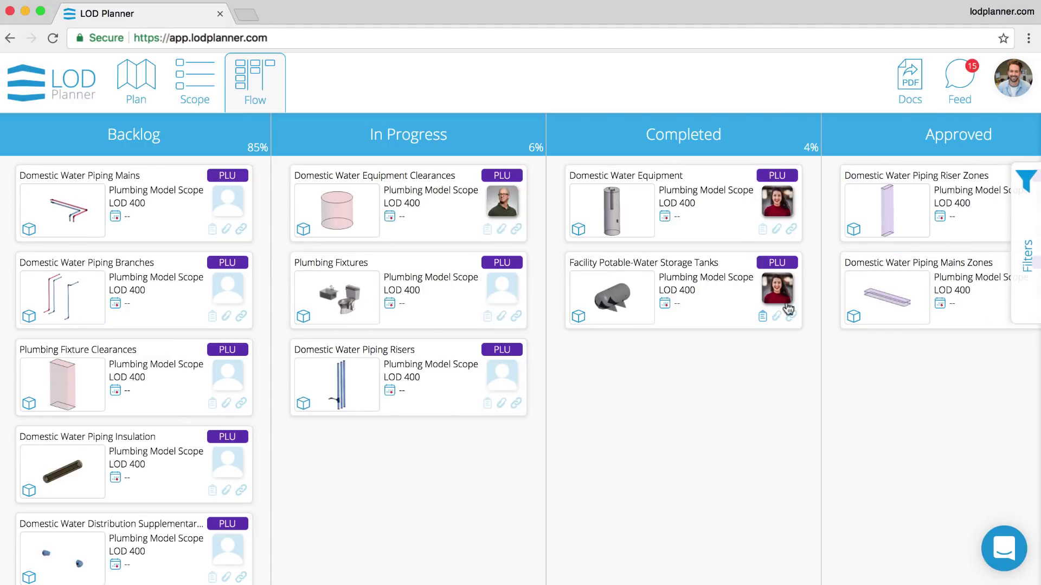
# - Create a new document with the Plan, Scope Summary and Scope Details sections
pyautogui.click(908, 81)
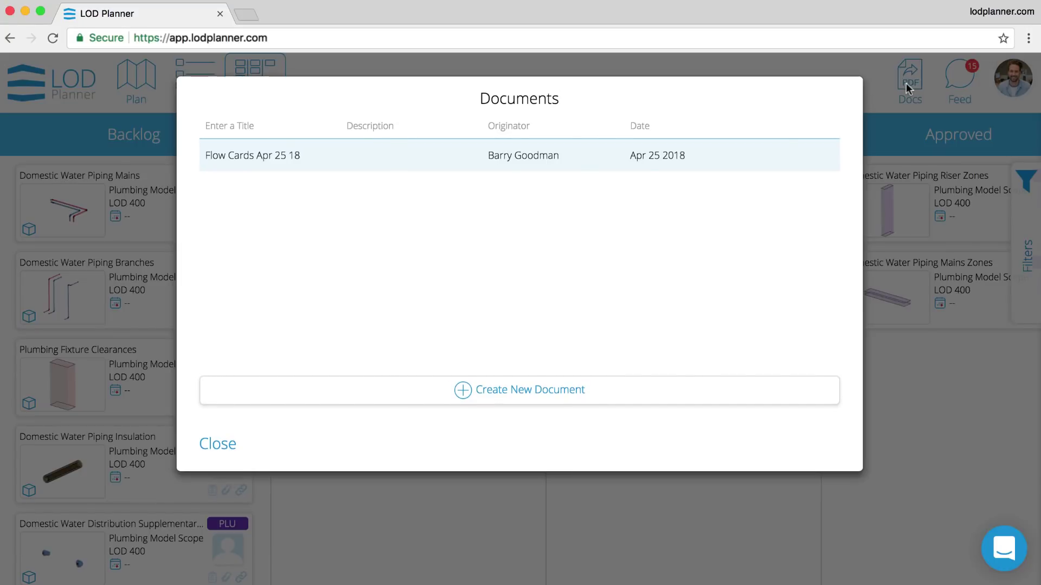
pyautogui.click(471, 388)
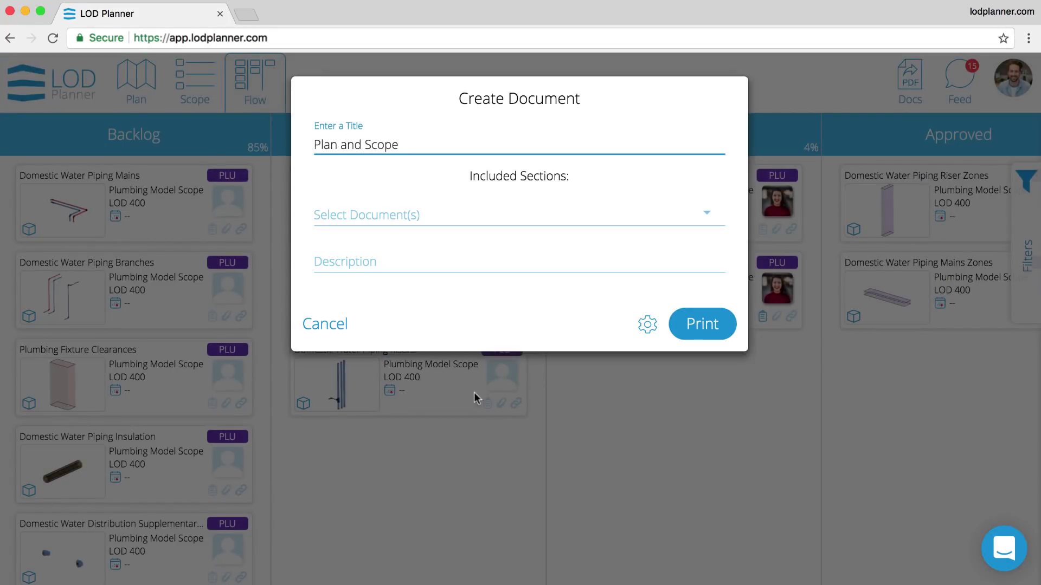
pyautogui.click(453, 289)
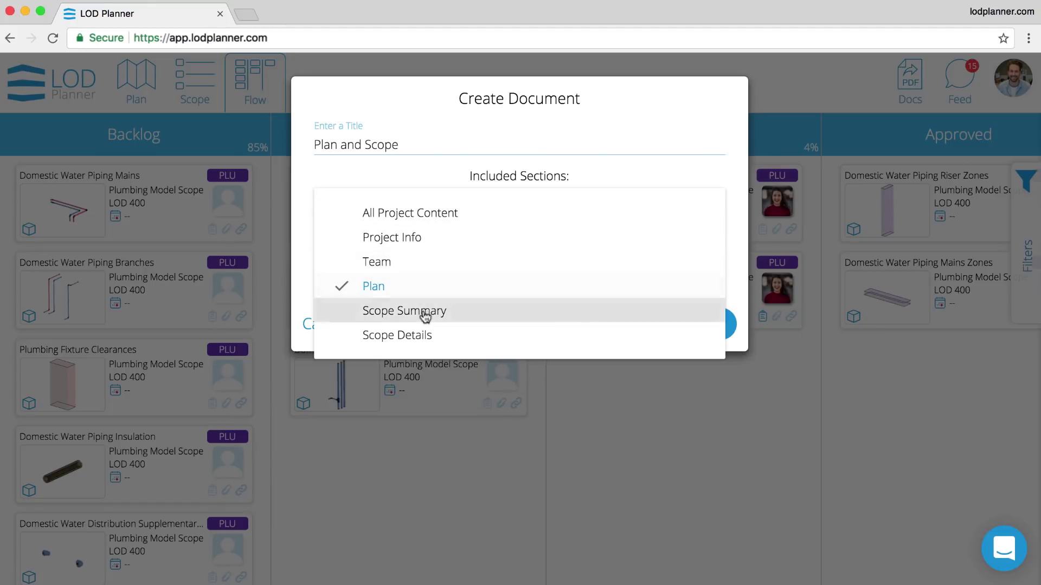
pyautogui.click(425, 311)
pyautogui.click(416, 336)
pyautogui.click(463, 378)
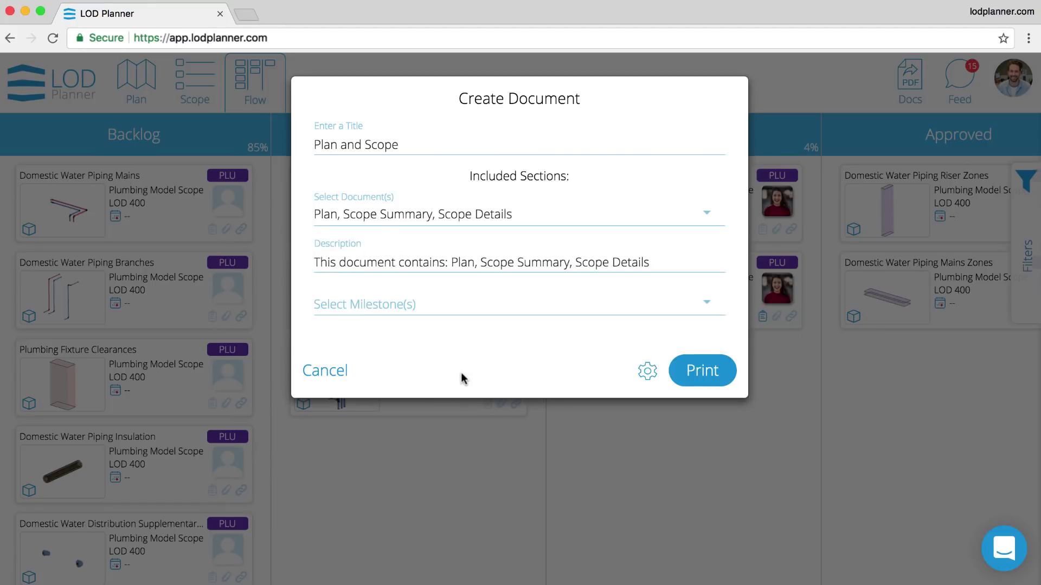
# - Start a new custom cover page with the heading 'My Title'
pyautogui.click(646, 370)
pyautogui.scroll(-2, 624, 373)
pyautogui.click(407, 328)
pyautogui.click(380, 327)
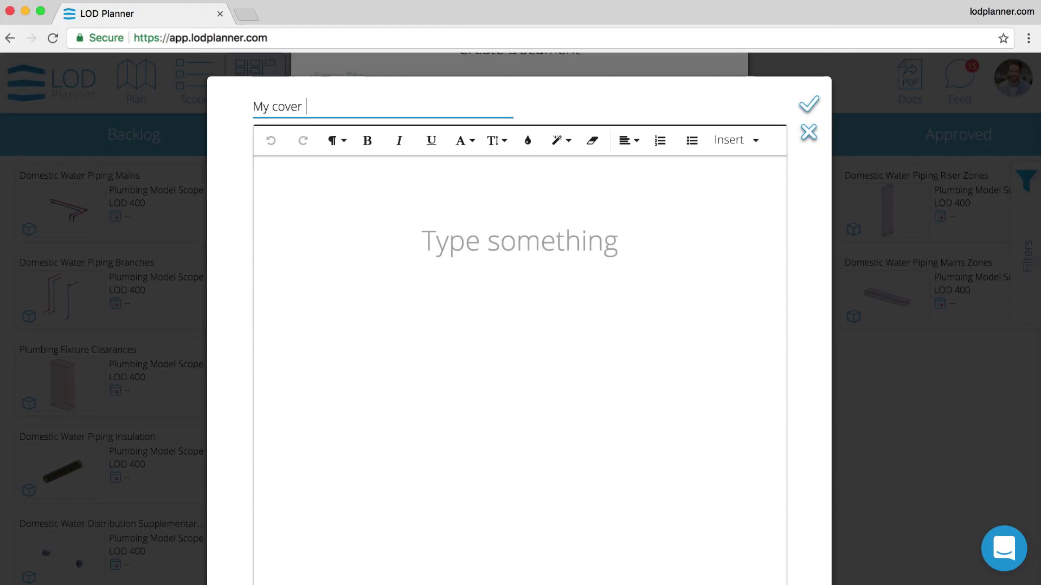
pyautogui.click(519, 236)
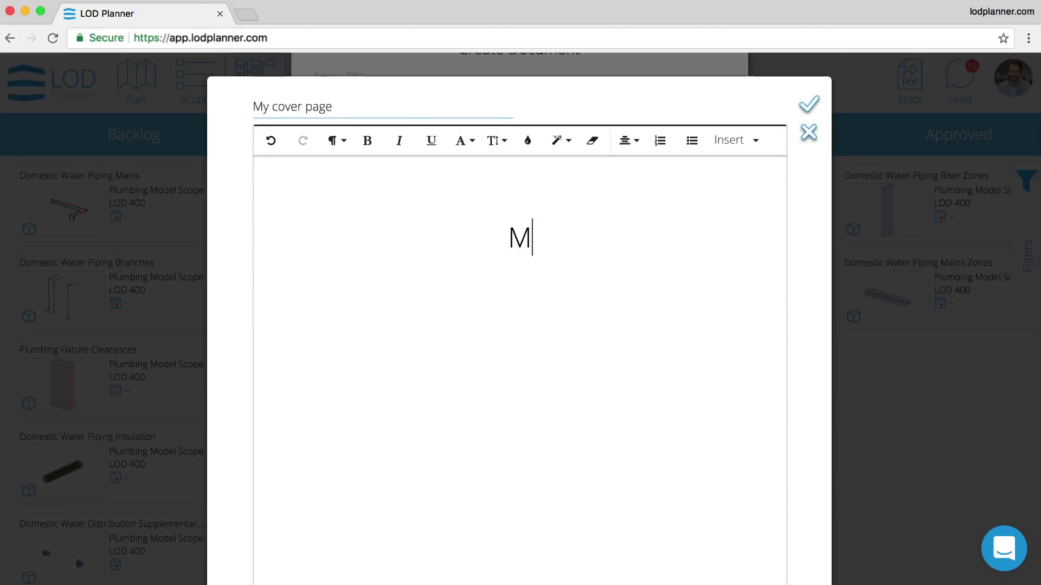
pyautogui.write('My Title')
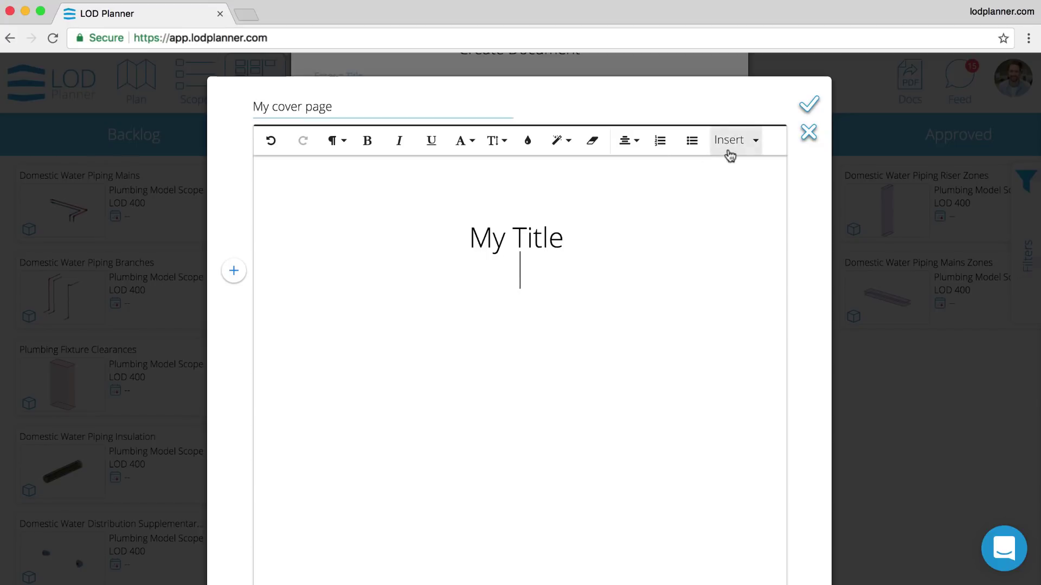
# - Insert a full-width plumbing model image on the cover and save it
pyautogui.click(726, 144)
pyautogui.click(735, 199)
pyautogui.click(465, 236)
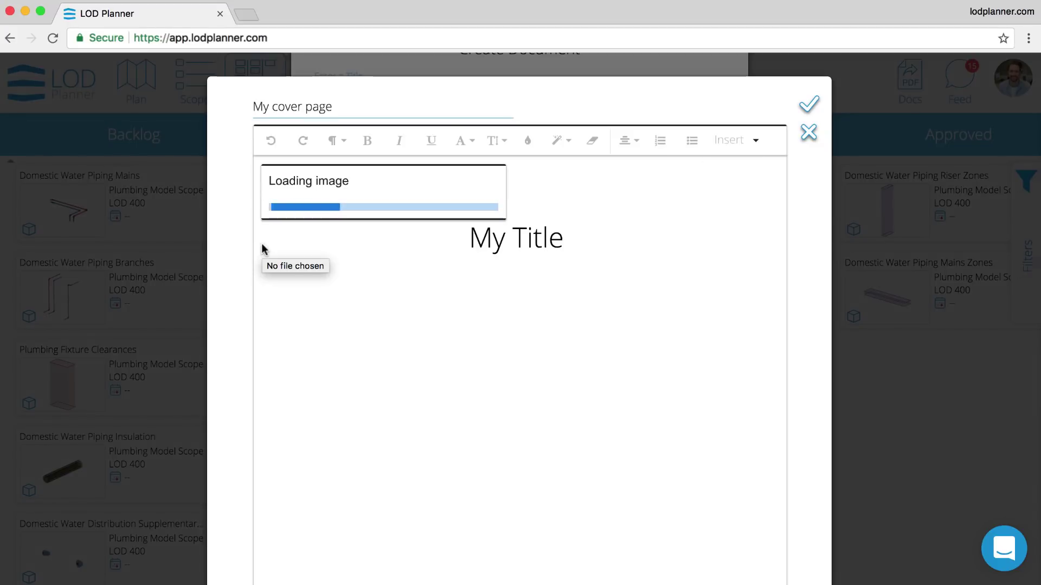
pyautogui.click(601, 456)
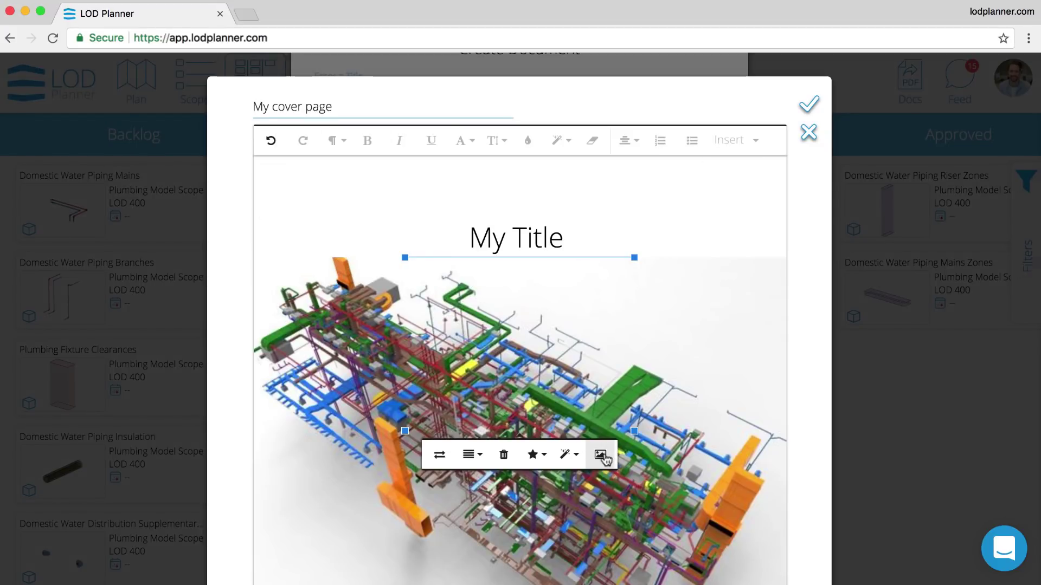
pyautogui.click(673, 232)
pyautogui.click(807, 107)
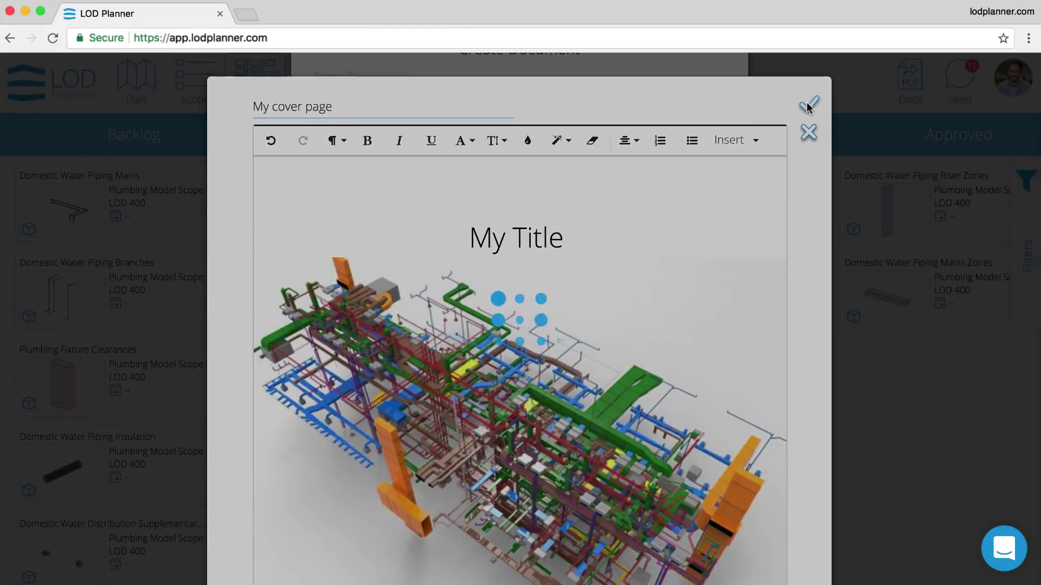
pyautogui.click(591, 331)
# - Create a header named My header with 'LOD Planner Inc' and 'Middle Text' columns
pyautogui.click(477, 386)
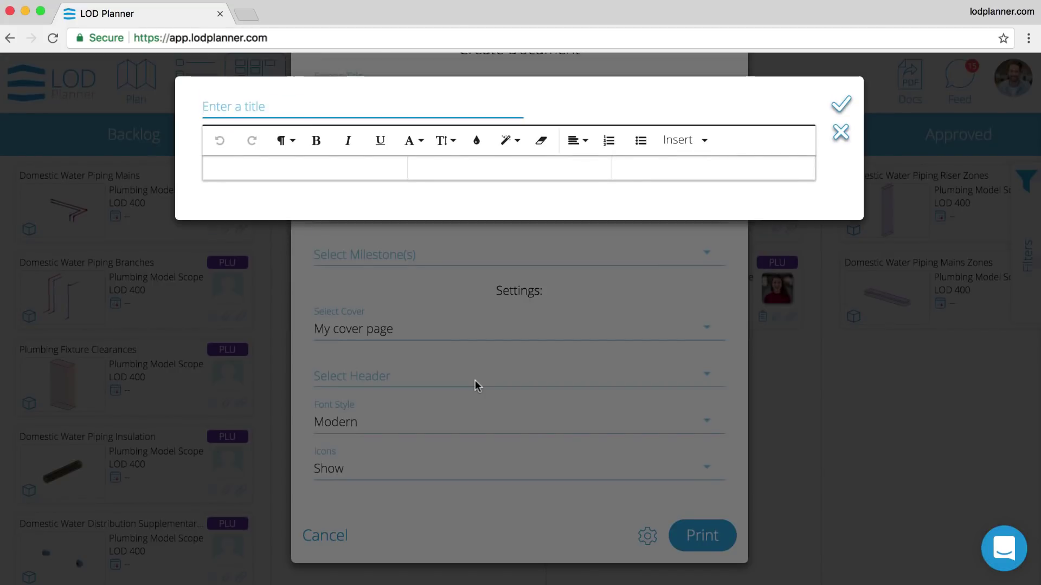
pyautogui.press('Tab')
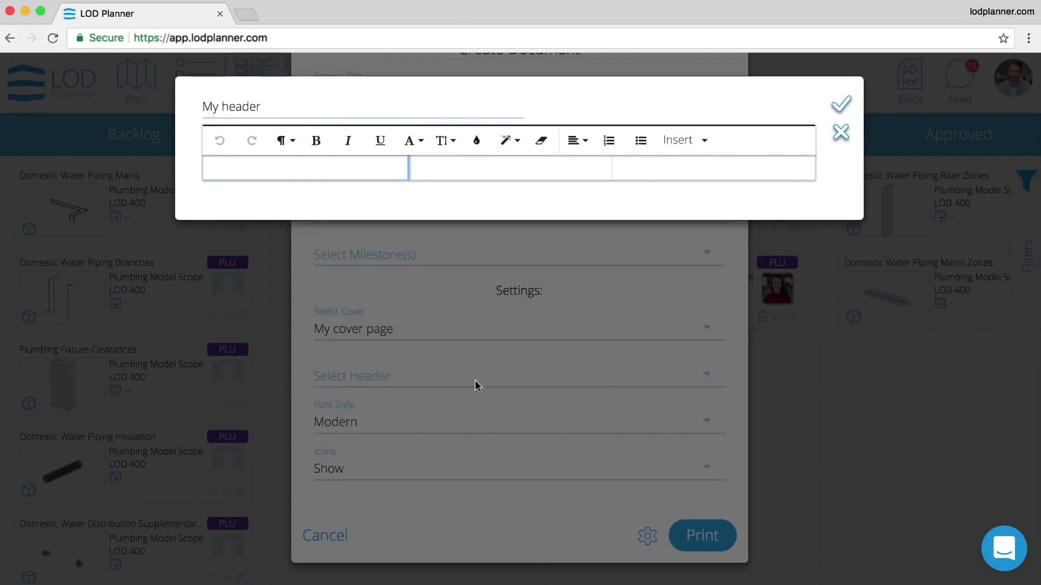
pyautogui.click(325, 166)
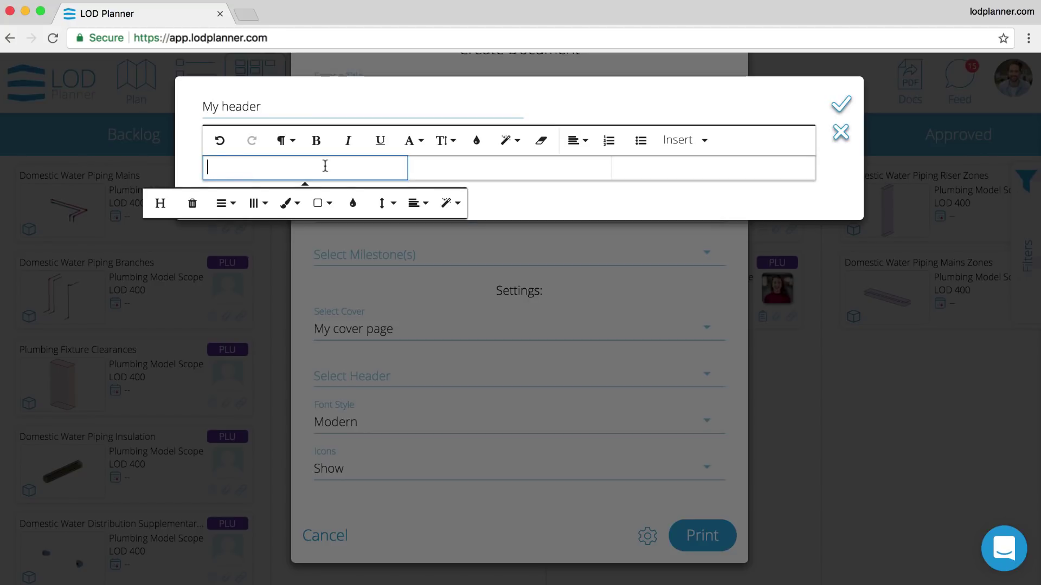
pyautogui.write('LOD Planner Inc')
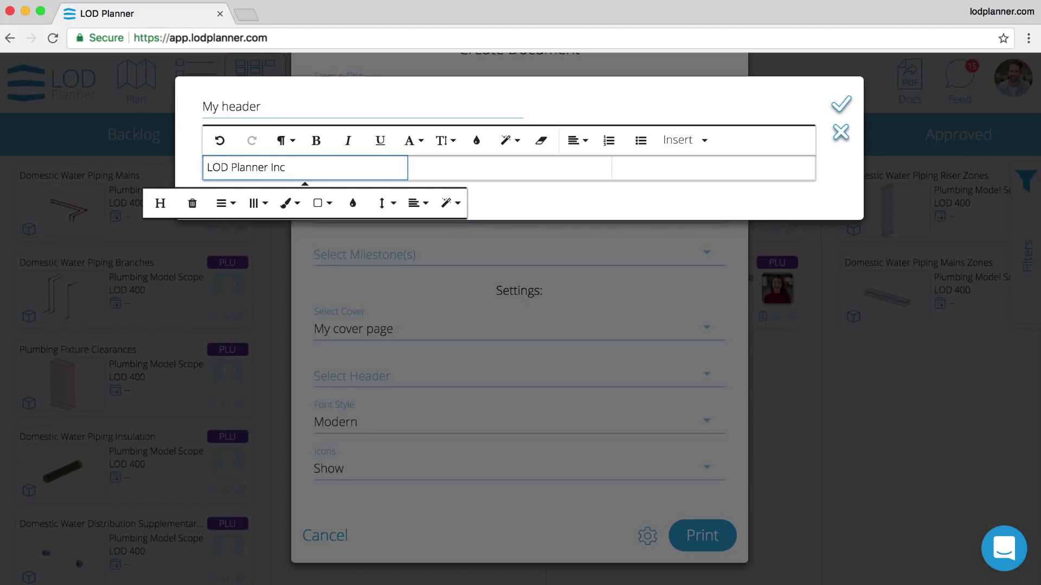
pyautogui.press('Tab')
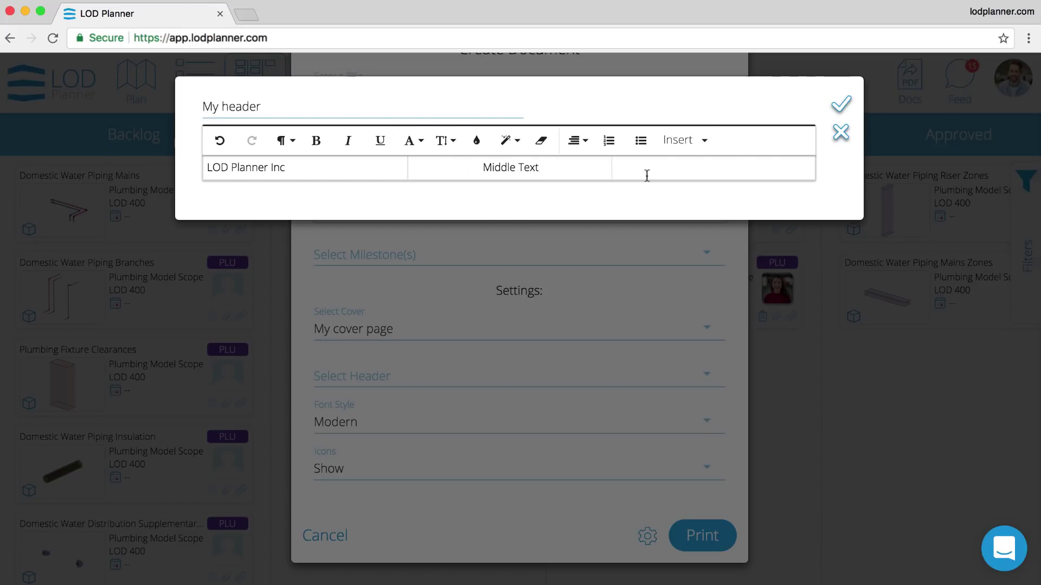
# - Add the logo to the header's third column, save it, and print the Plan and Scope document
pyautogui.click(683, 140)
pyautogui.click(683, 202)
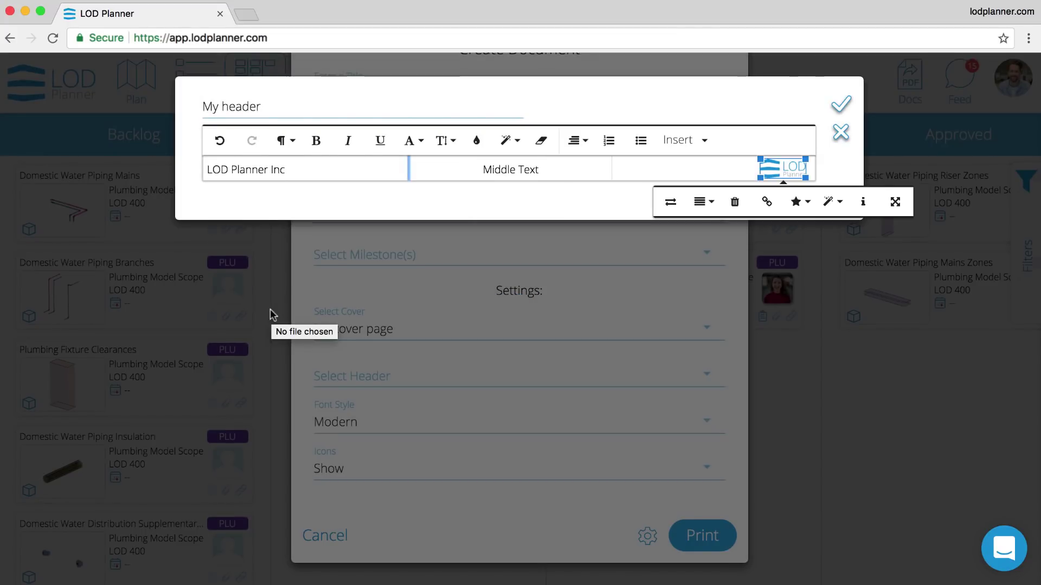
pyautogui.click(841, 104)
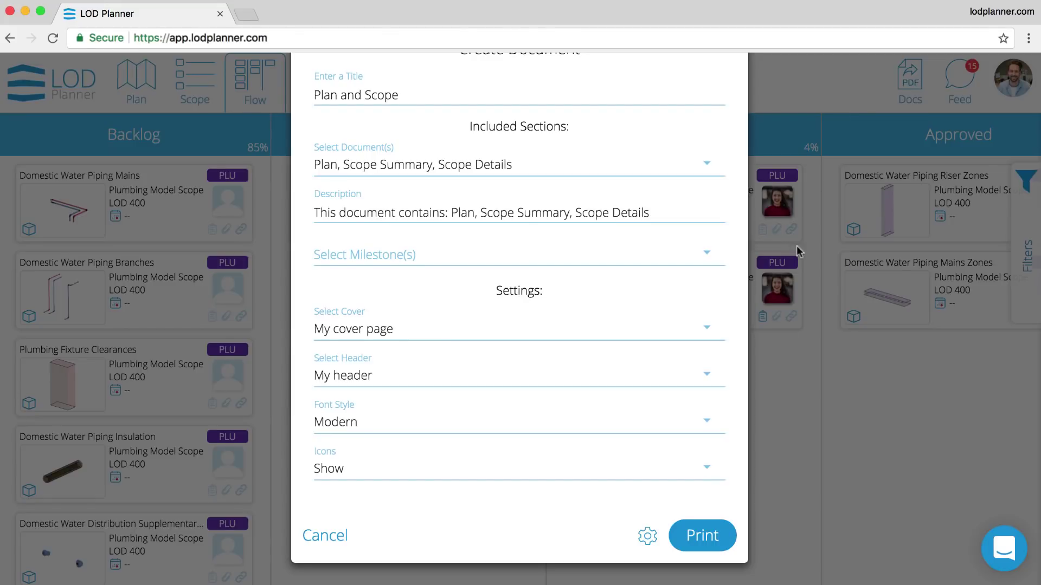
pyautogui.click(702, 533)
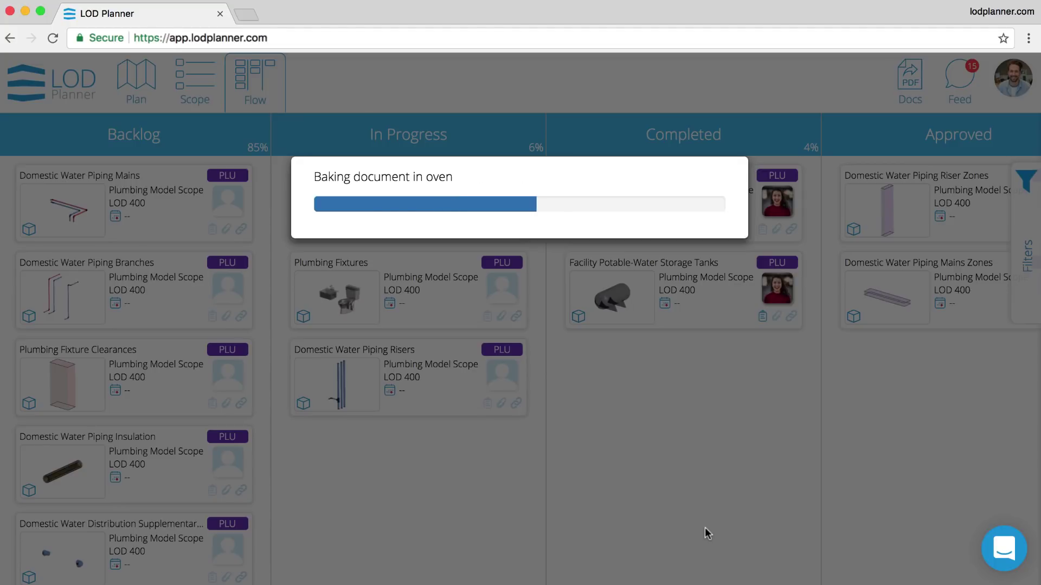
# - Scroll through 1114_plan-and-scope.pdf, checking the custom header on each page through the Handover details
pyautogui.scroll(-5, 522, 241)
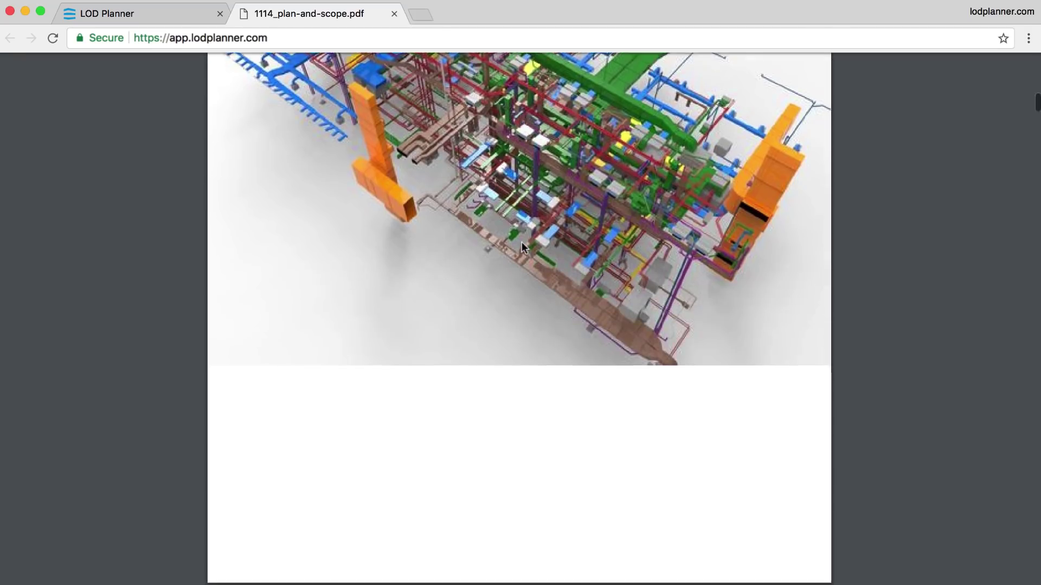
pyautogui.scroll(-10, 522, 244)
pyautogui.scroll(-15, 522, 244)
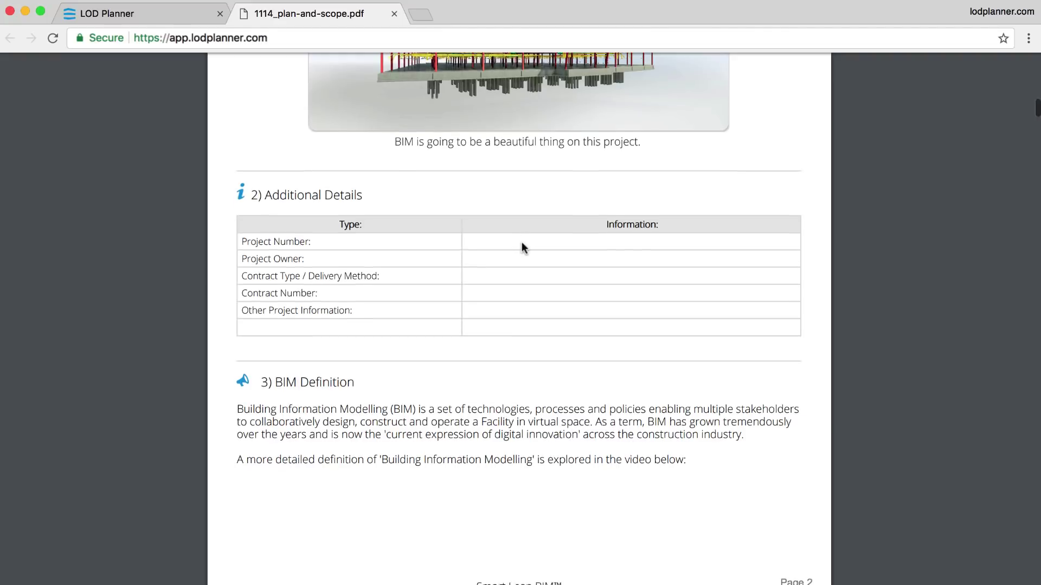
pyautogui.scroll(-15, 522, 244)
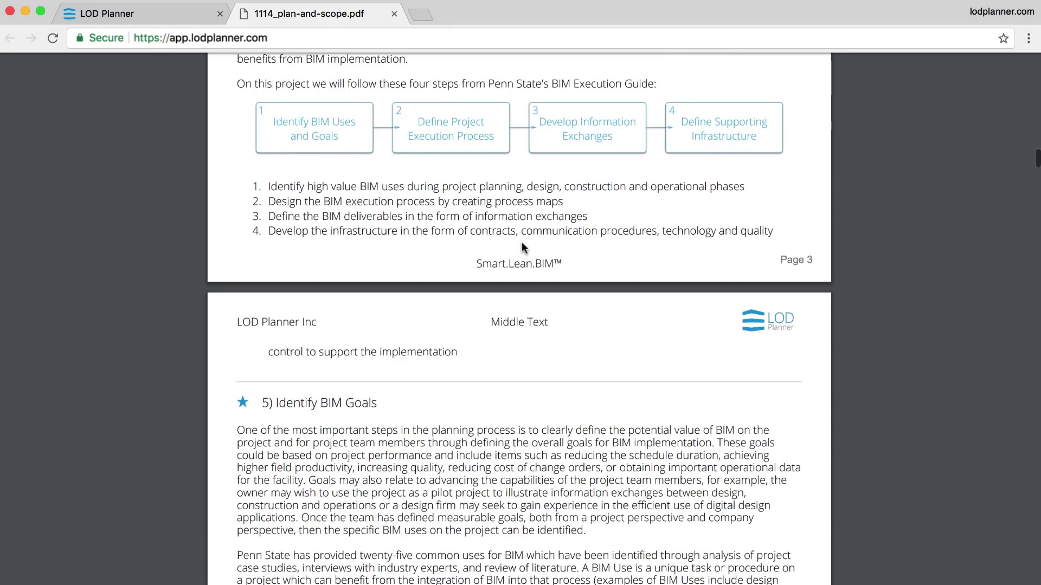
pyautogui.keyDown('ctrl'); pyautogui.scroll(-3, 522, 244); pyautogui.keyUp('ctrl')
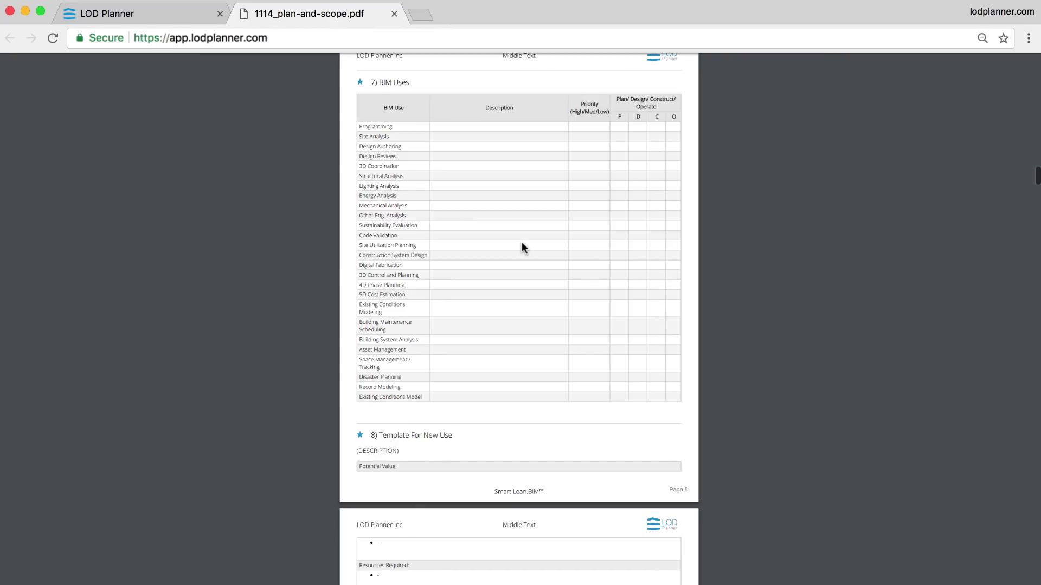
pyautogui.scroll(-12, 522, 247)
pyautogui.scroll(-15, 522, 247)
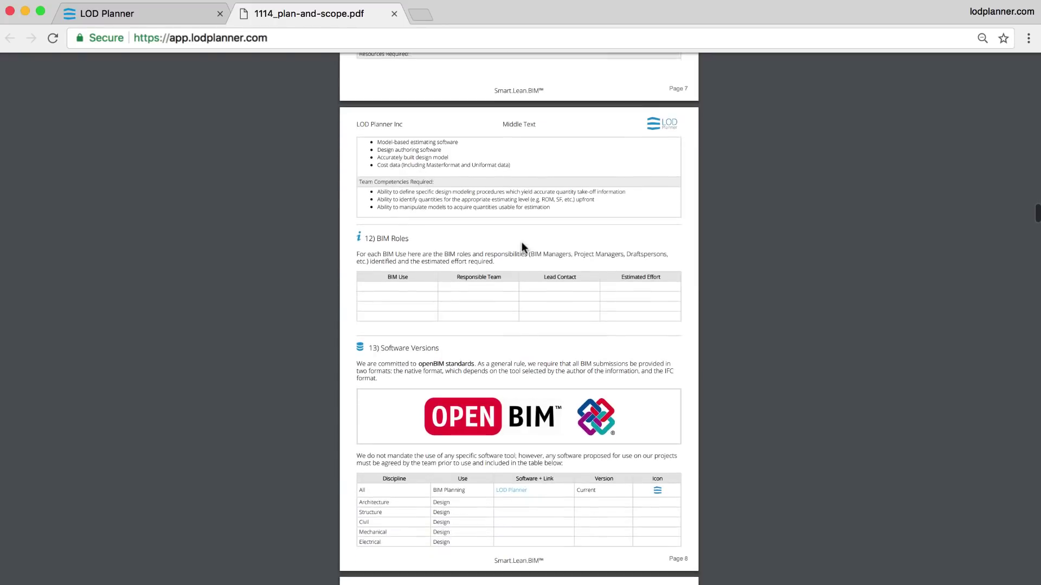
pyautogui.scroll(-20, 522, 248)
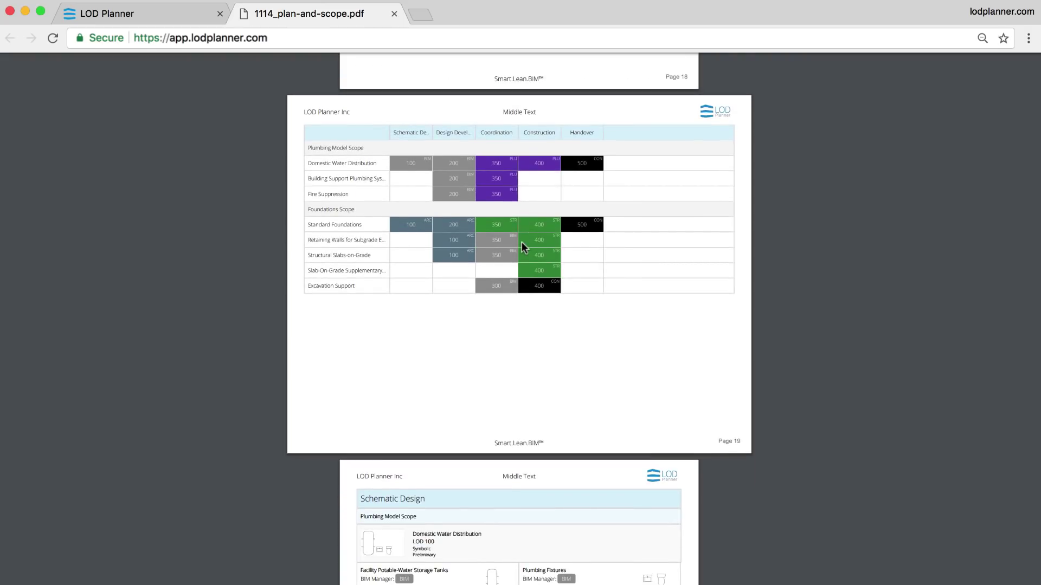
pyautogui.scroll(-18, 521, 242)
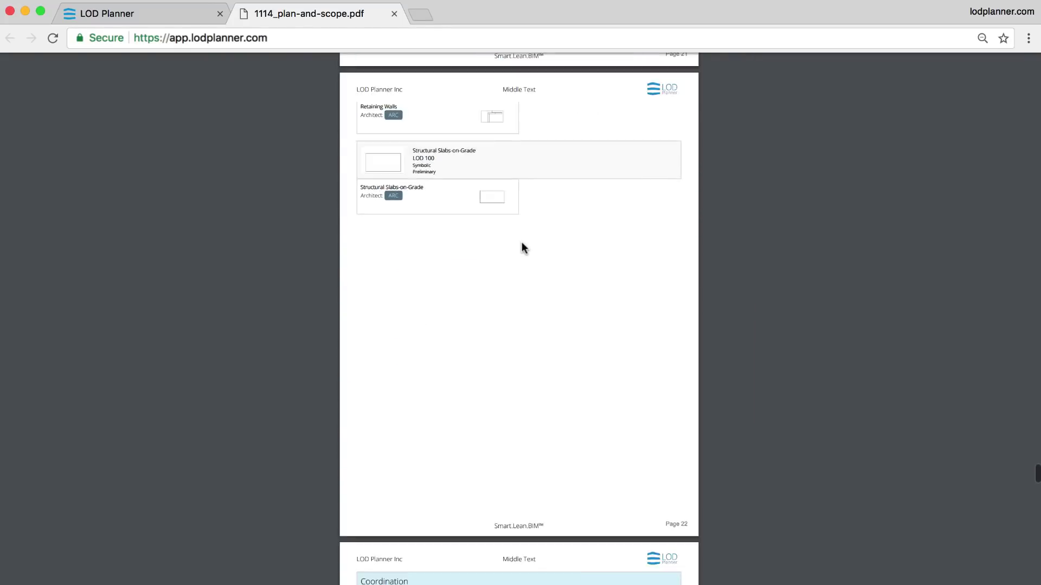
pyautogui.scroll(-7, 522, 242)
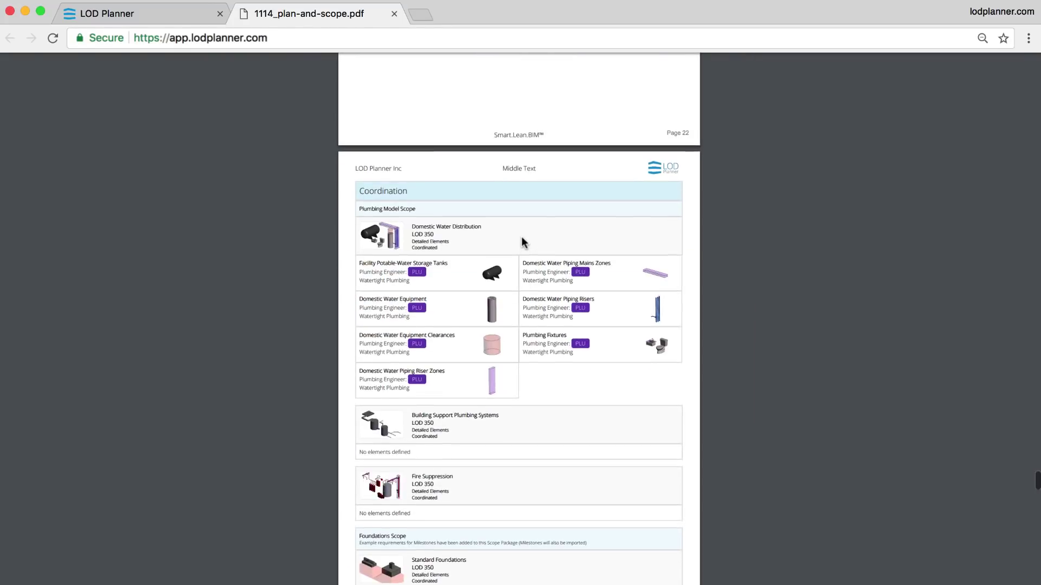
pyautogui.keyDown('ctrl'); pyautogui.scroll(3, 525, 241); pyautogui.keyUp('ctrl')
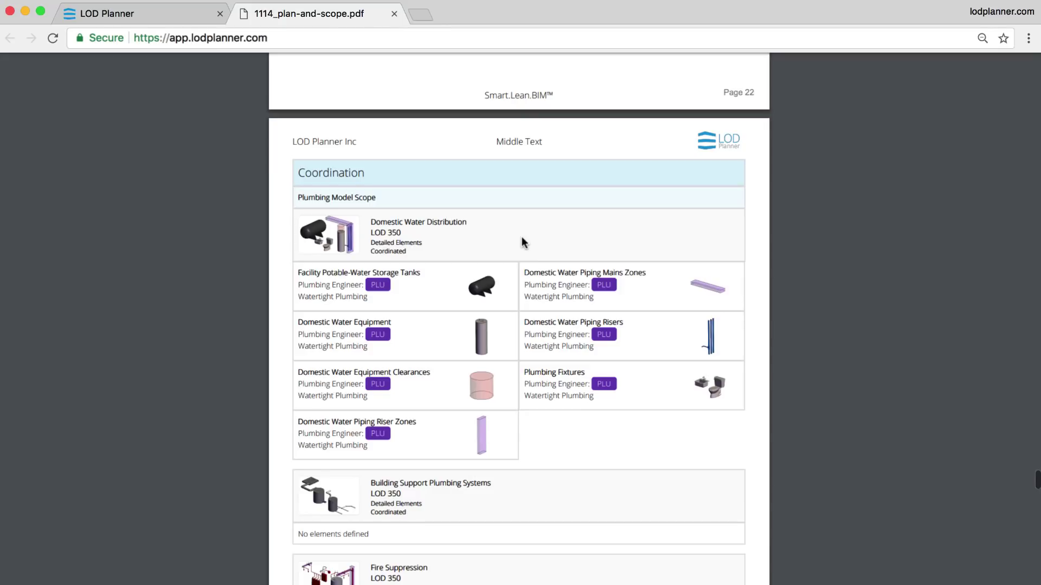
pyautogui.scroll(-8, 524, 242)
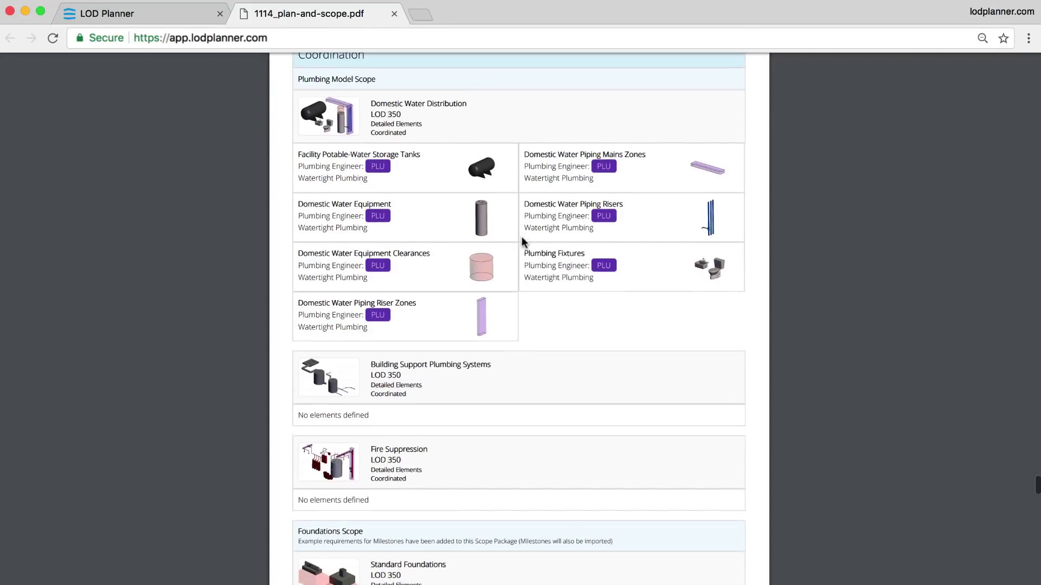
pyautogui.scroll(-10, 522, 236)
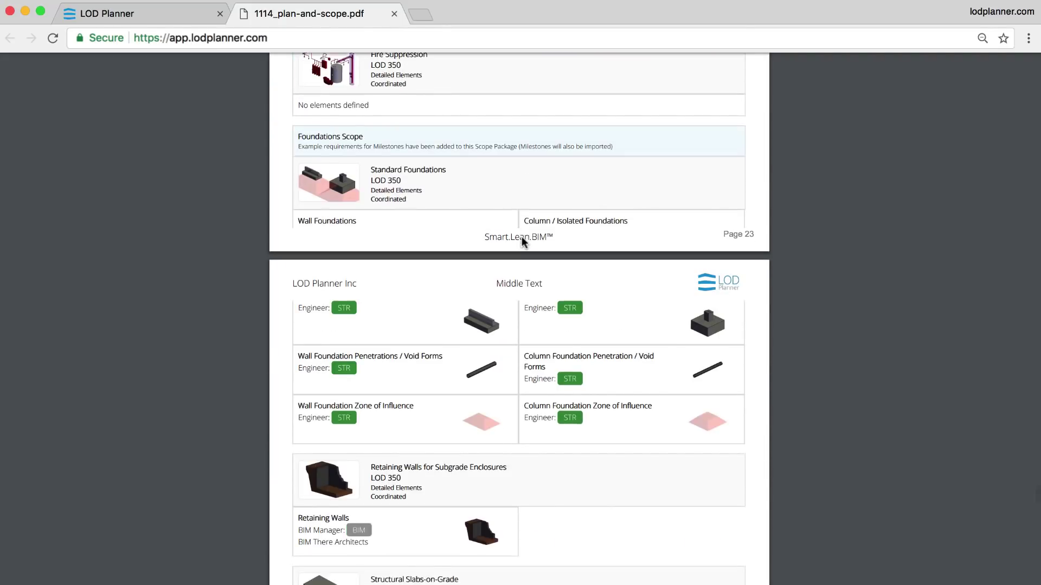
pyautogui.keyDown('ctrl'); pyautogui.scroll(2, 517, 282); pyautogui.keyUp('ctrl')
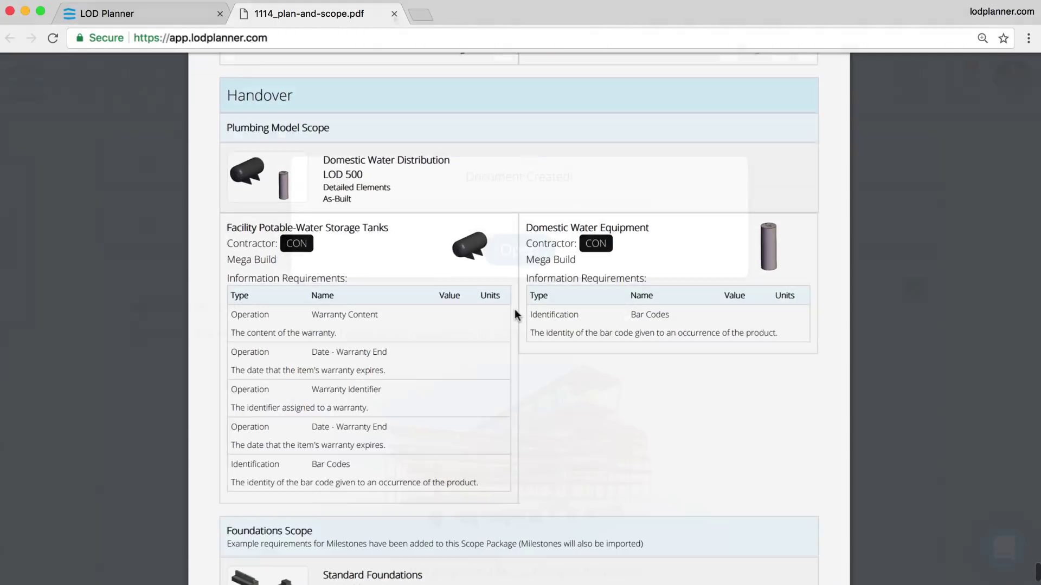